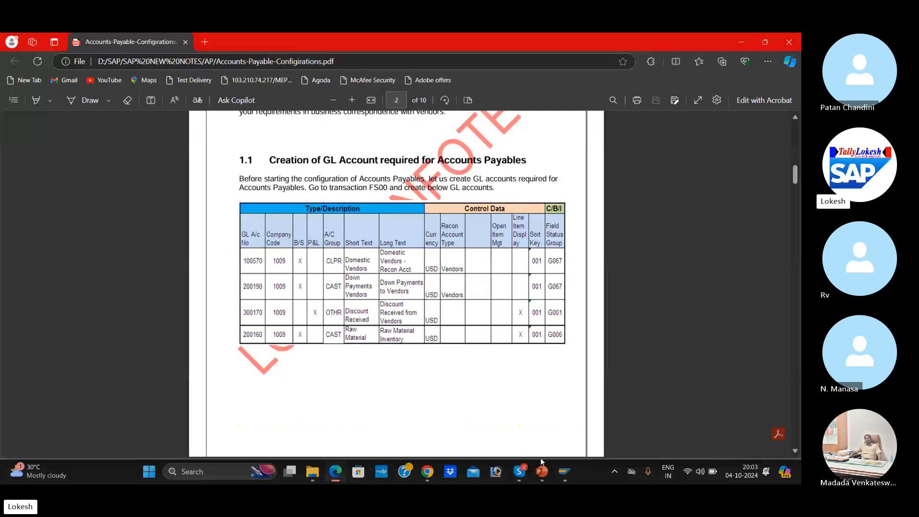
# Switch to SAP Logon, open the SAP Fic connection and log on to client 800 with the stored user and the account password.
pyautogui.click(564, 473)
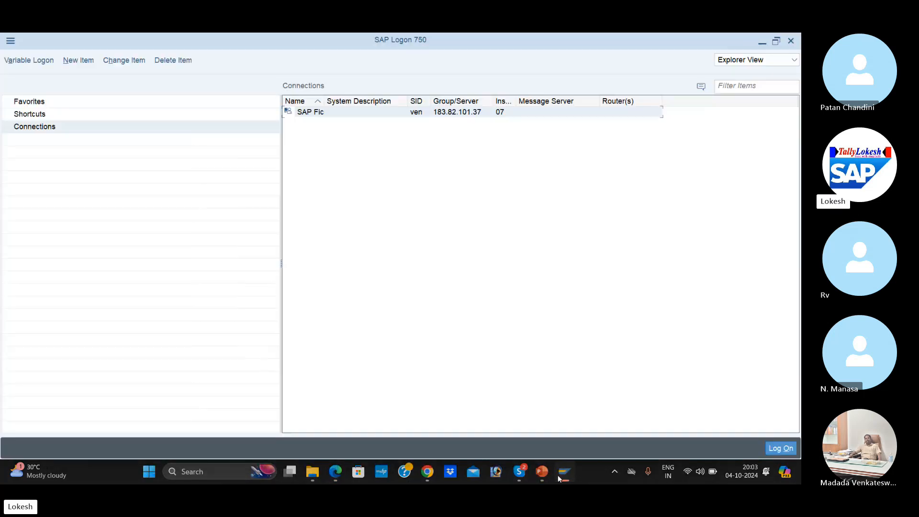
pyautogui.doubleClick(366, 113)
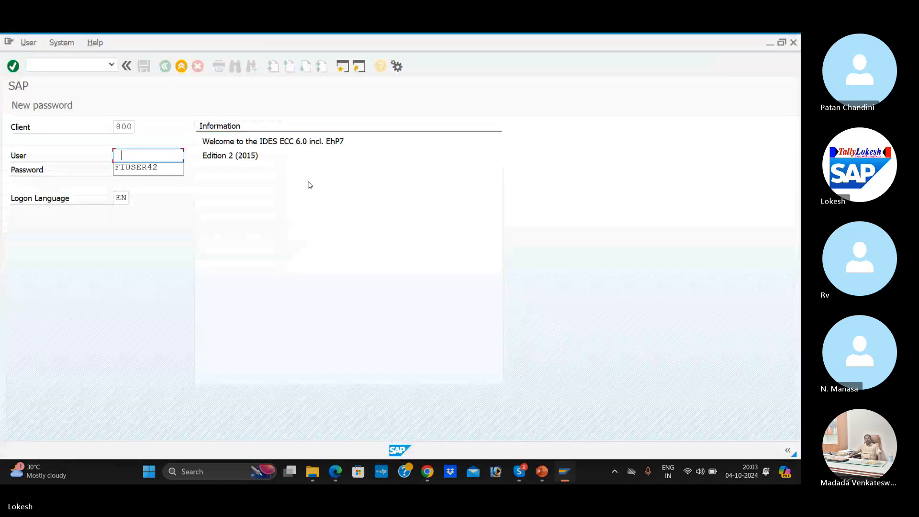
pyautogui.press('Down')
pyautogui.press('Return')
pyautogui.press('Tab')
pyautogui.write('*')
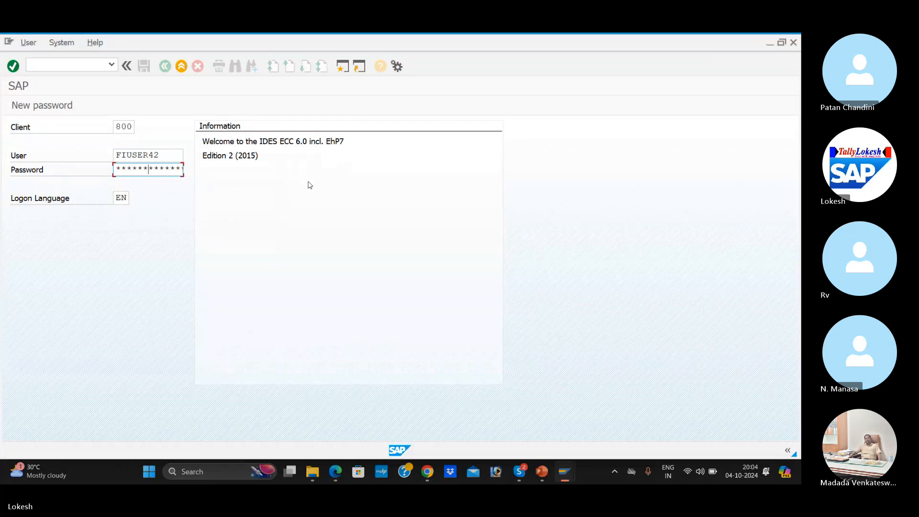
pyautogui.press('Return')
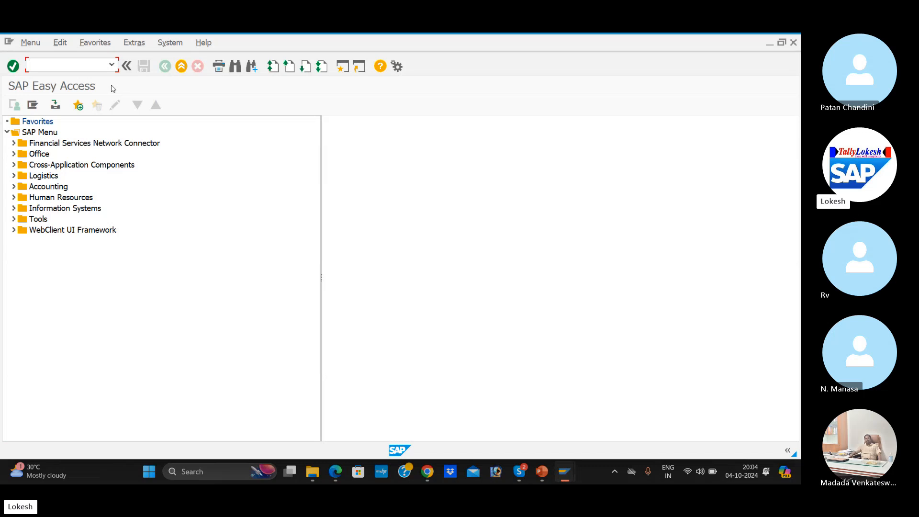
# Switch to PowerPoint to review the Vendor Down Payment Configuration Steps slide, and return to SAP Easy Access.
pyautogui.hotkey('alt', 'Tab')
pyautogui.hotkey('alt', 'Tab')
pyautogui.hotkey('alt', 'Tab')
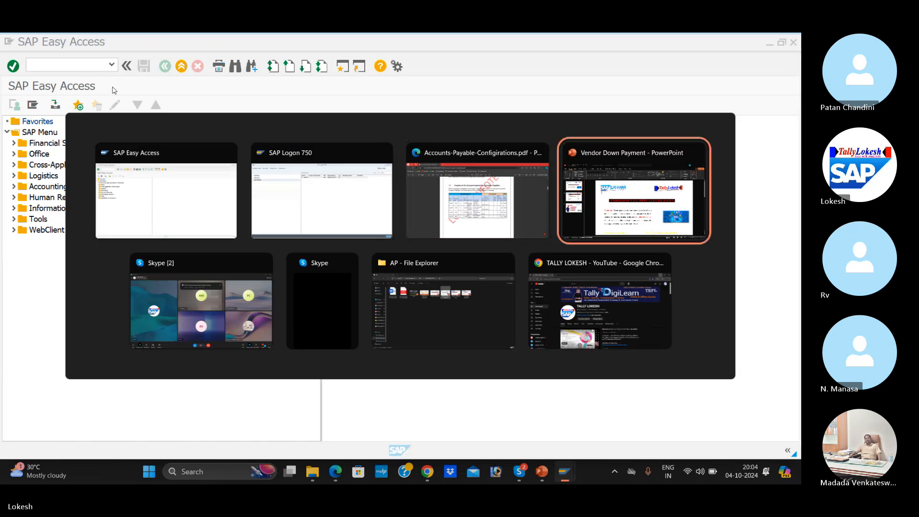
pyautogui.press('pagedown')
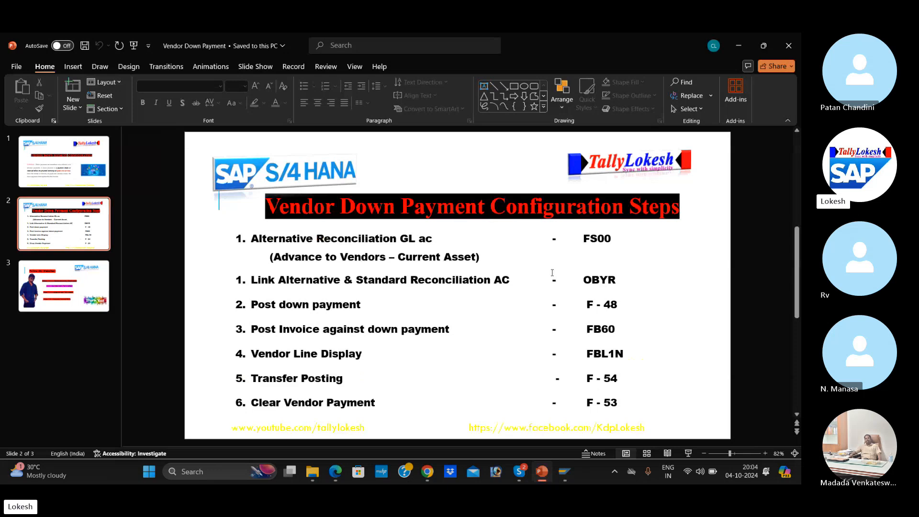
pyautogui.hotkey('alt', 'Tab')
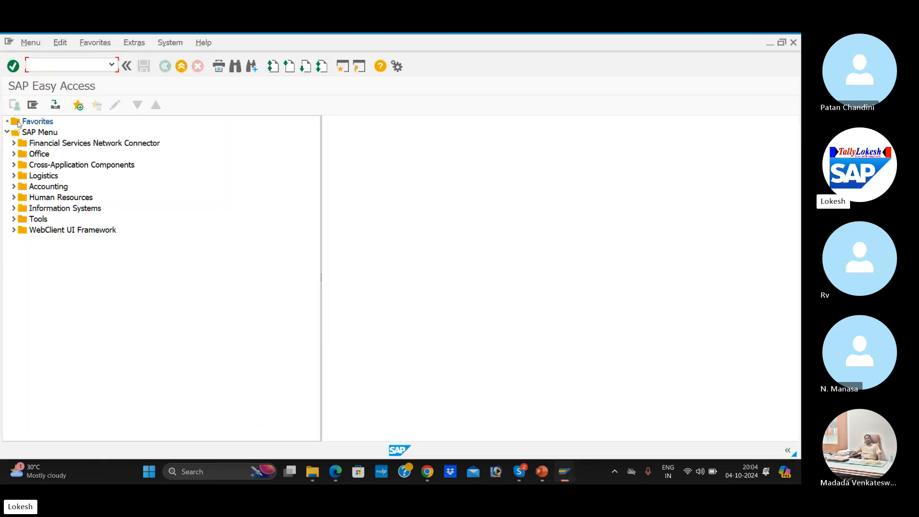
# Open transaction FS00 and copy the current-assets account 200004 Raw Material A/c to new G/L account 200005 in company code DELI.
pyautogui.write('fs00')
pyautogui.press('Return')
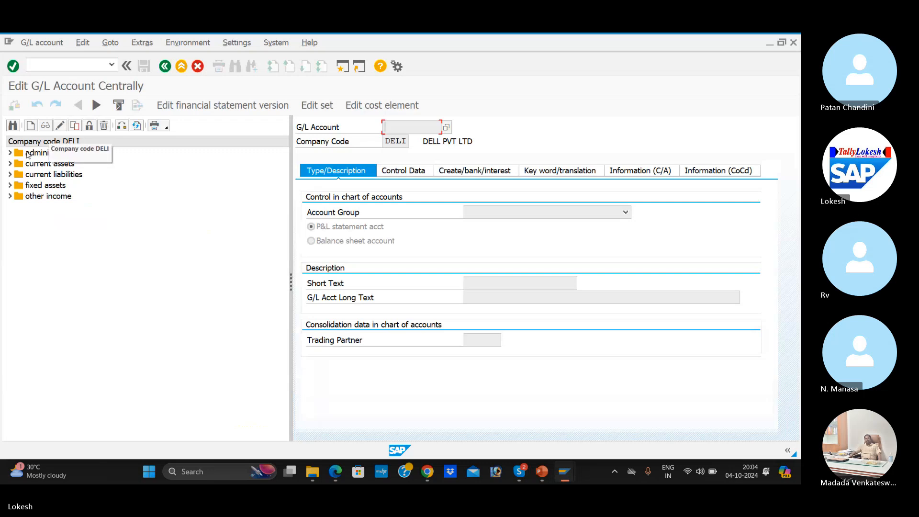
pyautogui.click(10, 163)
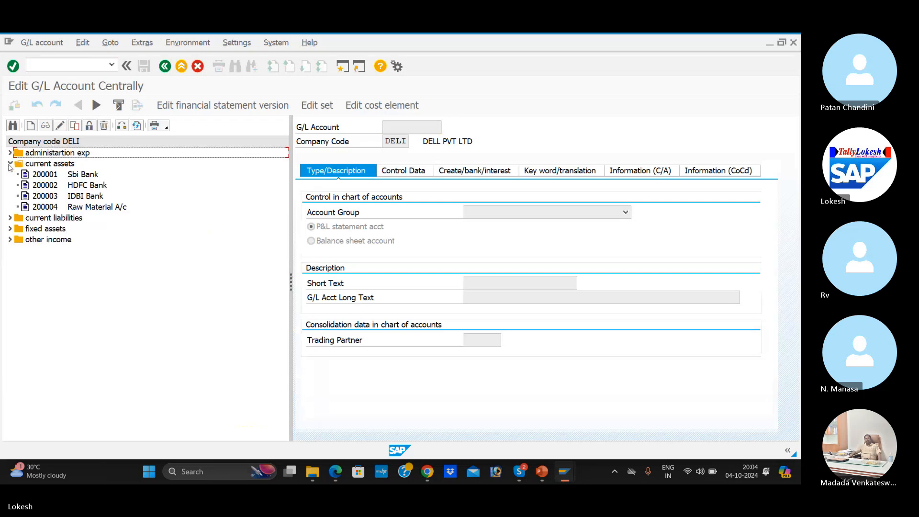
pyautogui.click(43, 207)
pyautogui.rightClick(43, 212)
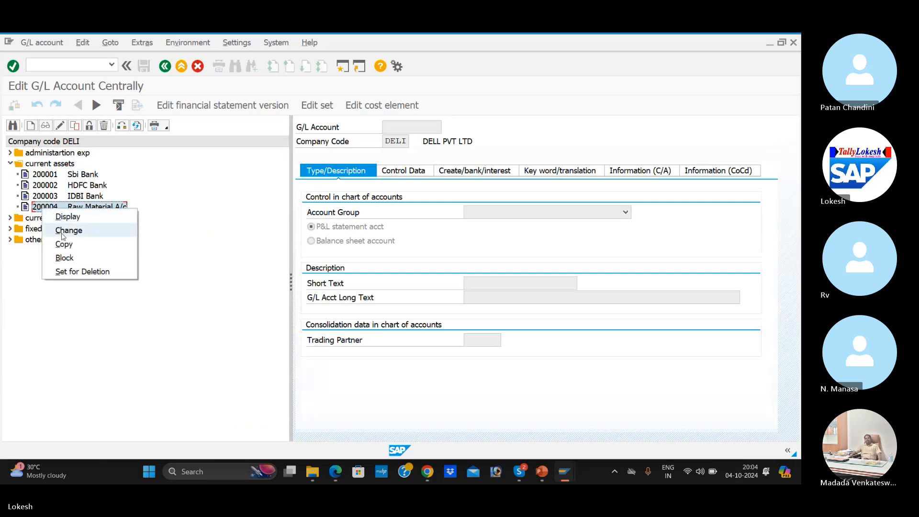
pyautogui.click(72, 245)
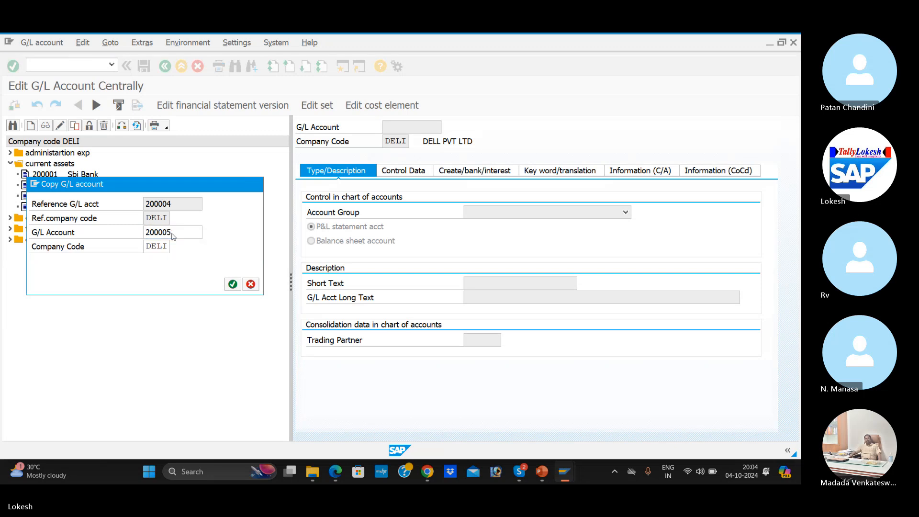
pyautogui.press('Return')
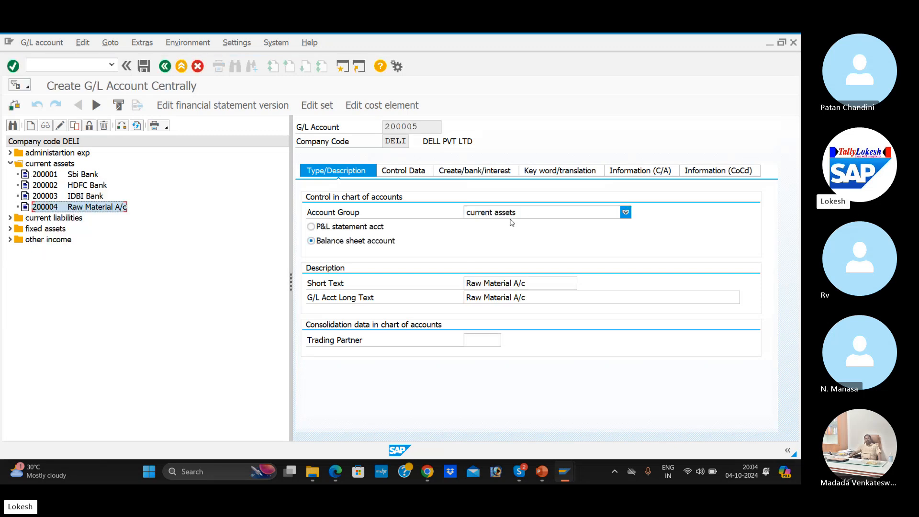
# Set both the short text and the G/L account long text of account 200005 to "Advance to Vendor".
pyautogui.click(544, 283)
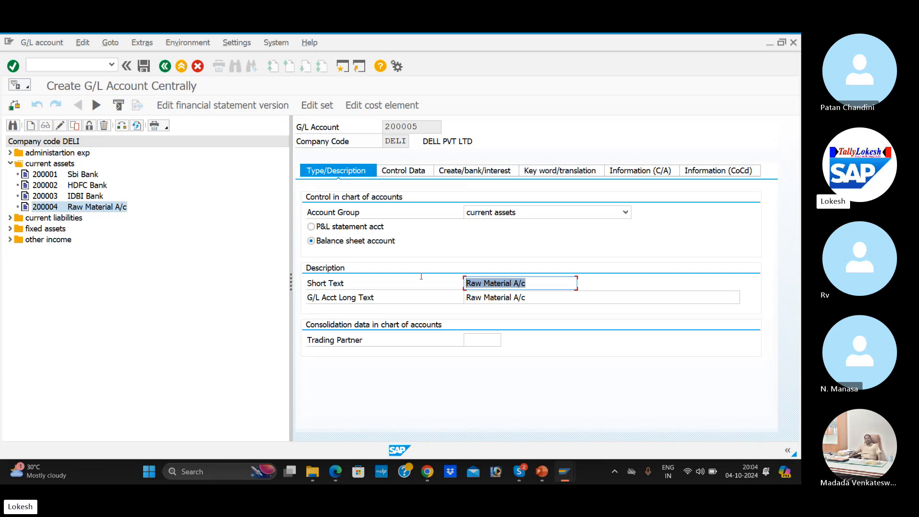
pyautogui.hotkey('ctrl', 'a')
pyautogui.press('BackSpace')
pyautogui.write('A')
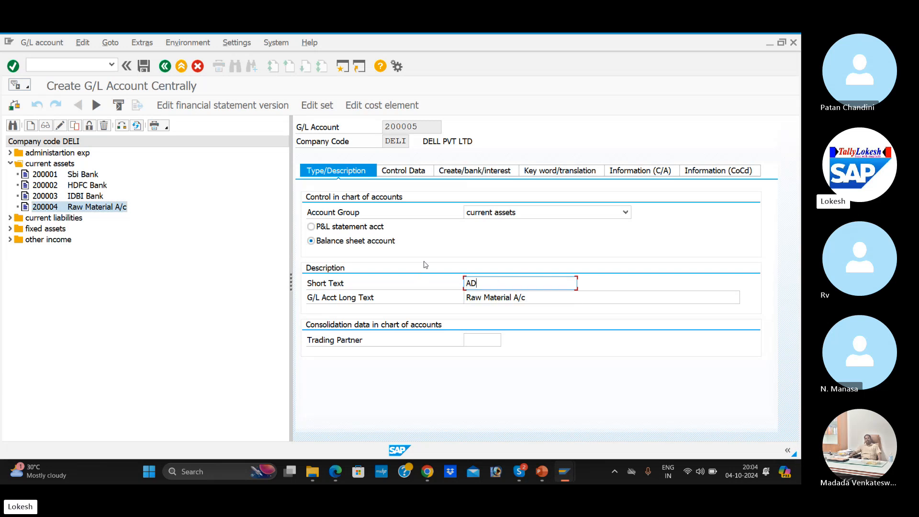
pyautogui.write('dvan')
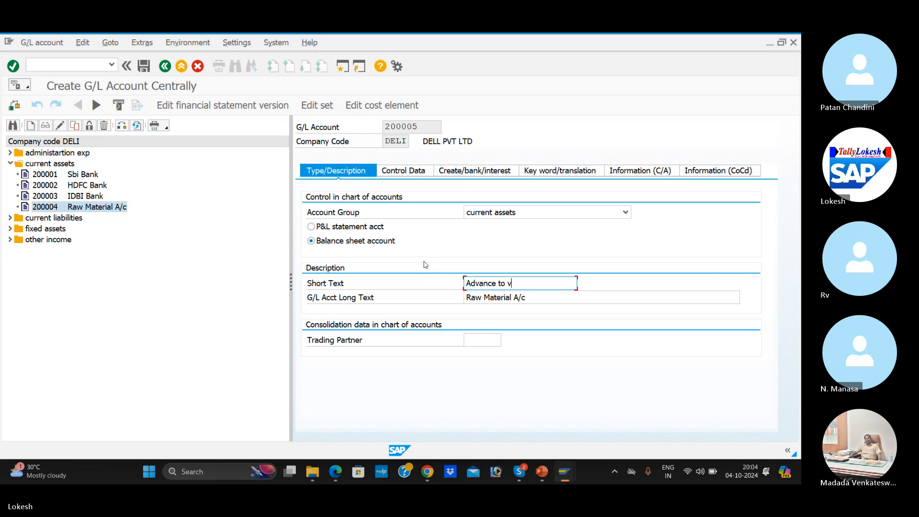
pyautogui.write('ce to Vendor')
pyautogui.moveTo(546, 284); pyautogui.dragTo(455, 275)
pyautogui.press('Tab')
pyautogui.hotkey('ctrl', 'v')
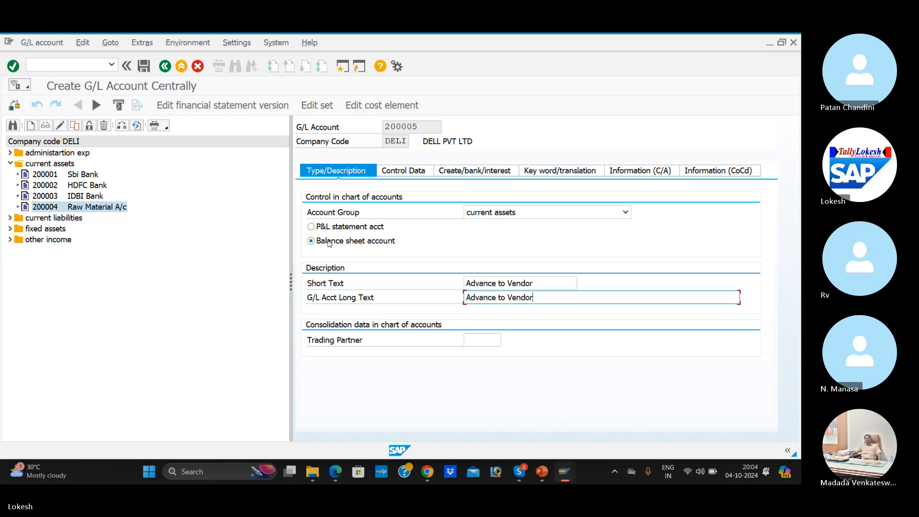
# In the control data of account 200005, set the reconciliation account type to Vendors.
pyautogui.click(410, 172)
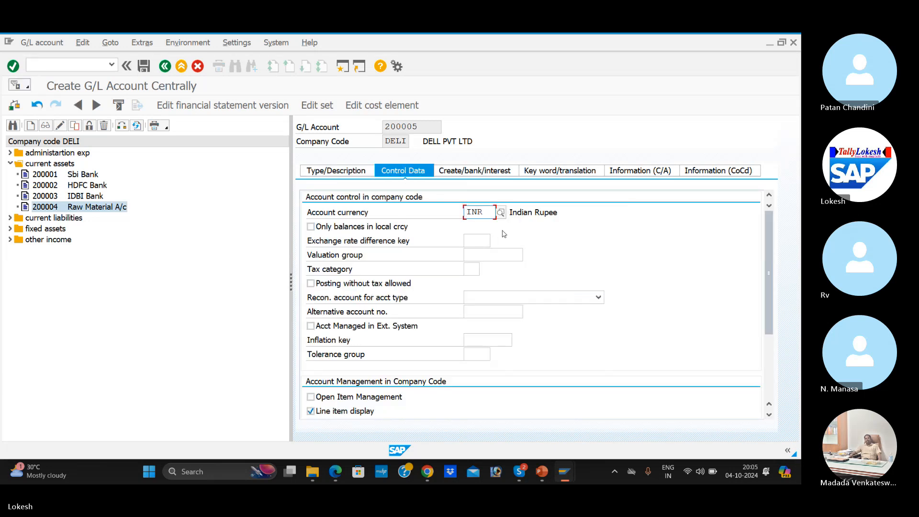
pyautogui.moveTo(281, 280); pyautogui.dragTo(225, 280)
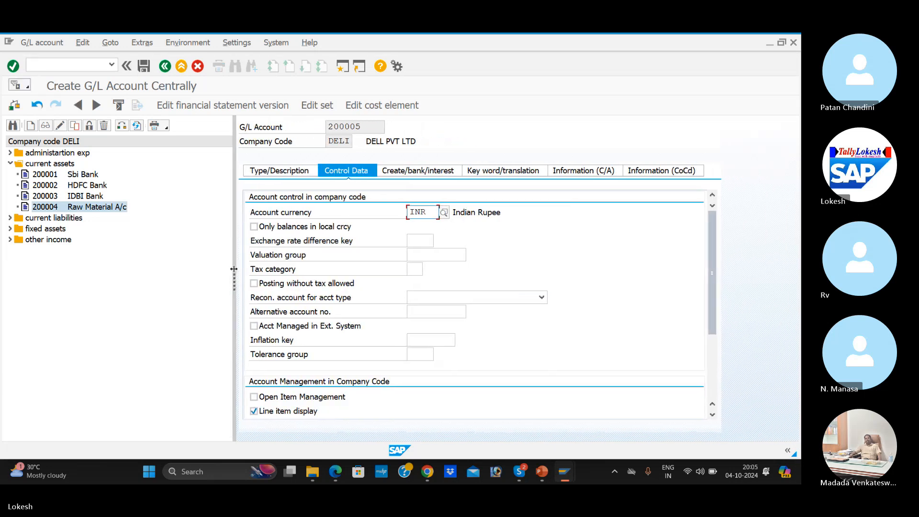
pyautogui.moveTo(709, 273); pyautogui.dragTo(708, 305)
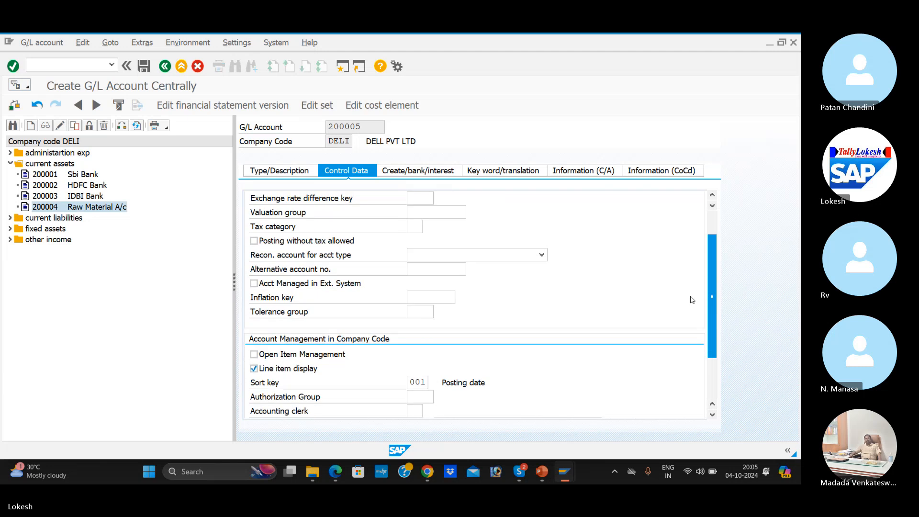
pyautogui.click(541, 255)
pyautogui.click(442, 291)
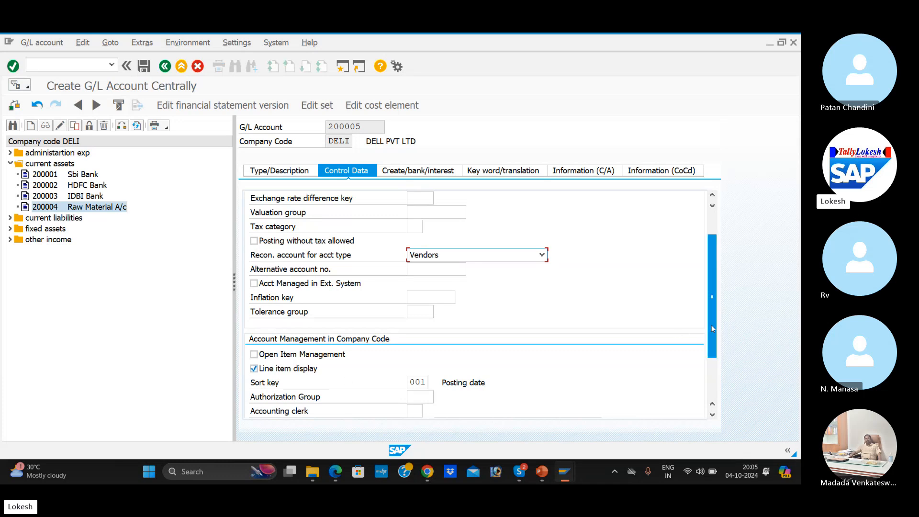
pyautogui.moveTo(712, 330); pyautogui.dragTo(718, 361)
pyautogui.scroll(5, 718, 362)
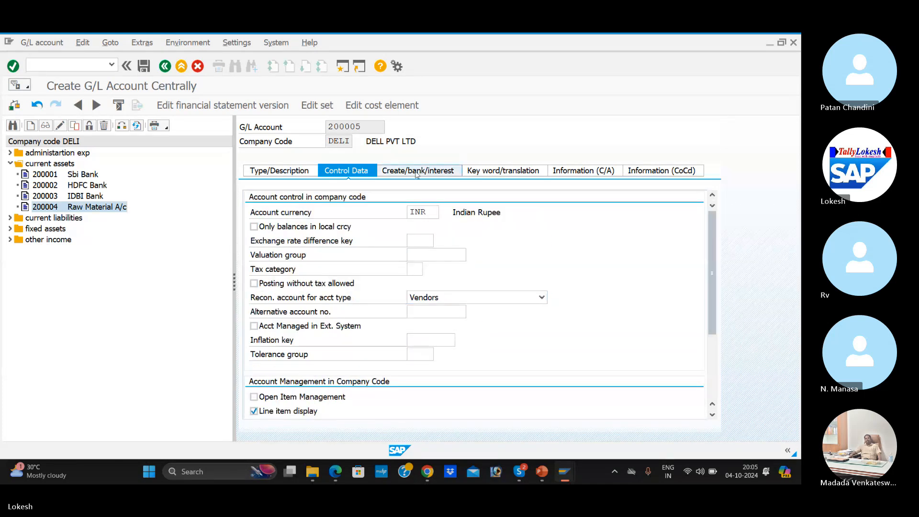
# Show the account's document creation settings and look up the field status group for vendor down payments in the Accounts Payable PDF.
pyautogui.click(417, 171)
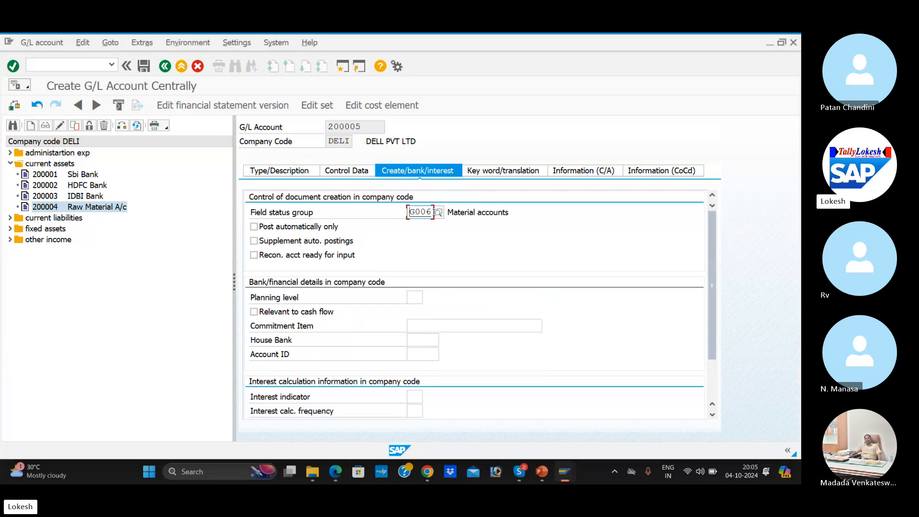
pyautogui.hotkey('alt', 'Tab')
pyautogui.hotkey('alt', 'Tab')
pyautogui.hotkey('alt', 'Tab')
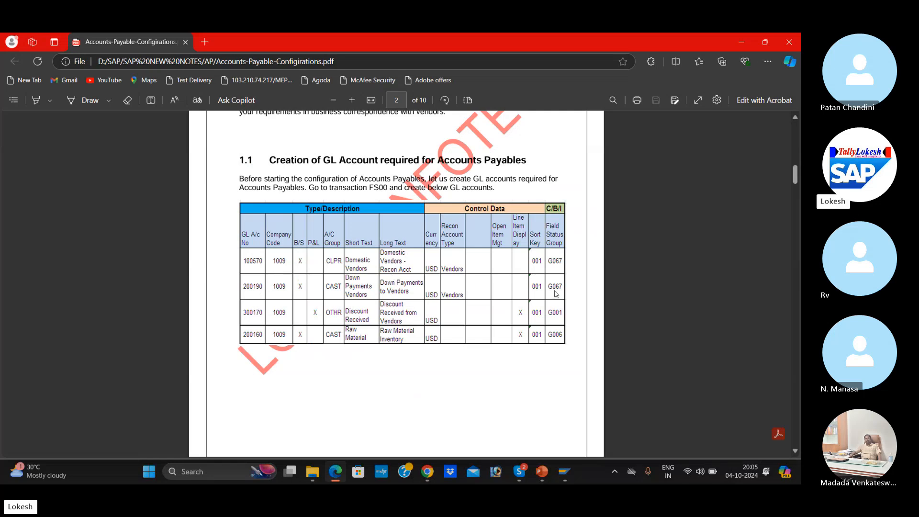
pyautogui.hotkey('alt', 'Tab')
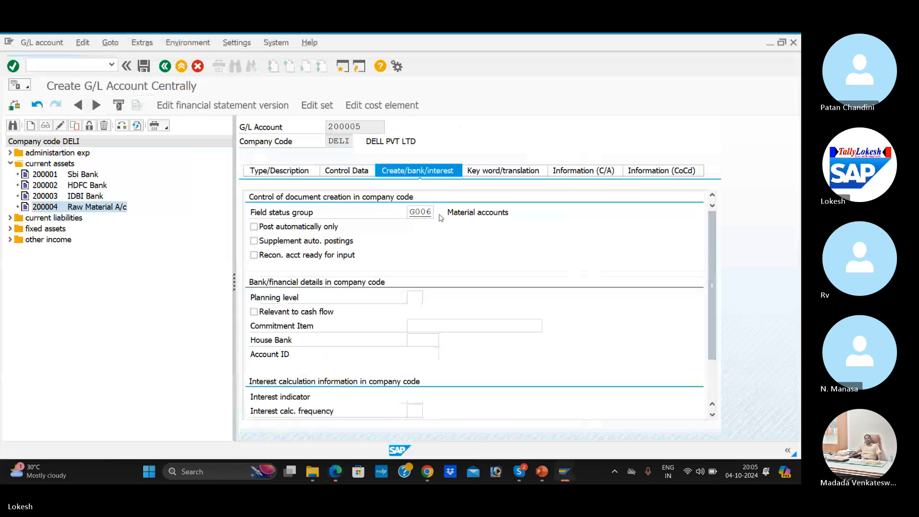
# Set the field status group to G067 Reconciliation accounts and save G/L account 200005.
pyautogui.click(436, 212)
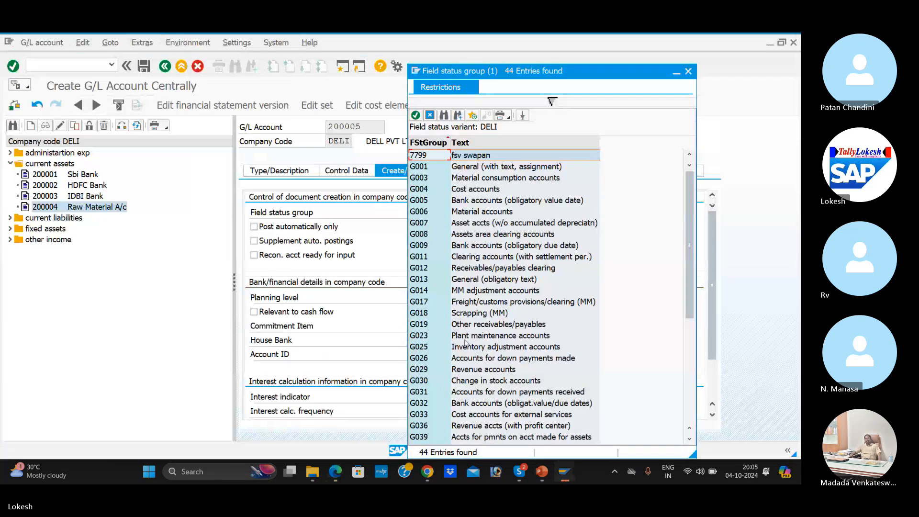
pyautogui.scroll(-2, 470, 344)
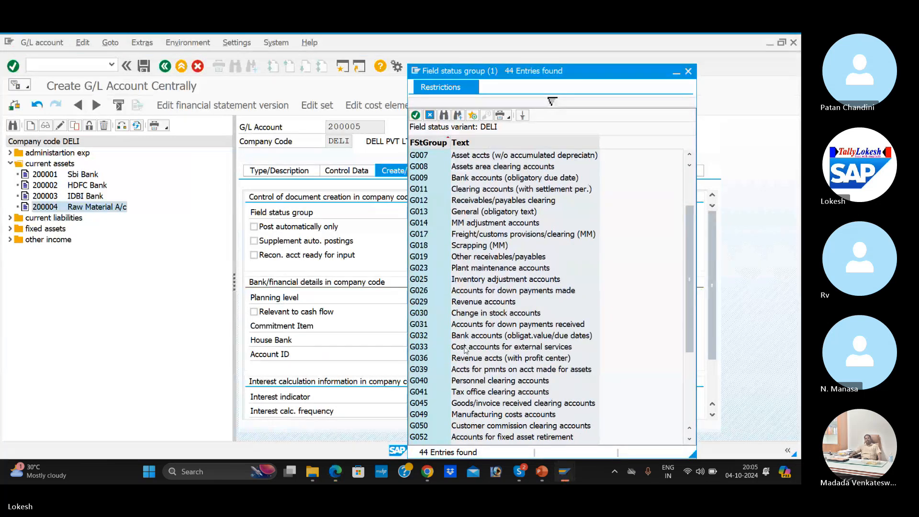
pyautogui.scroll(-2, 466, 350)
pyautogui.scroll(-1, 459, 359)
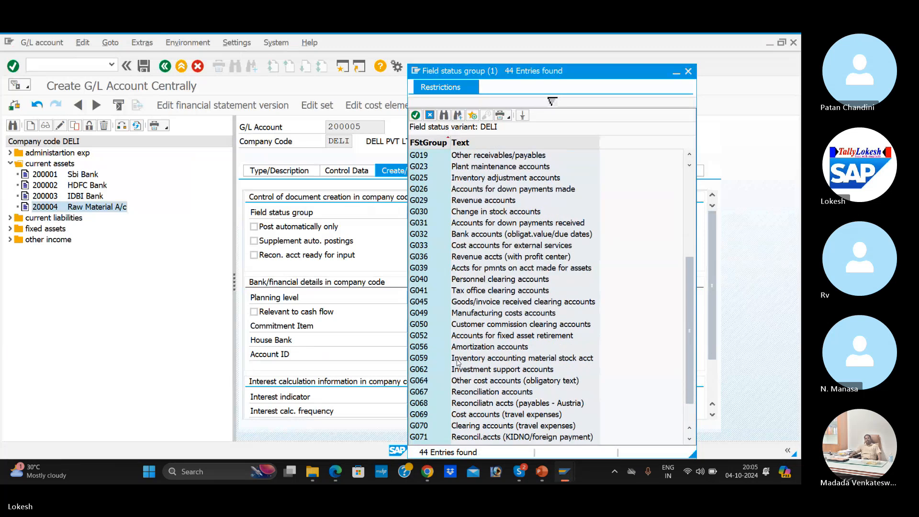
pyautogui.scroll(-1, 457, 362)
pyautogui.doubleClick(464, 360)
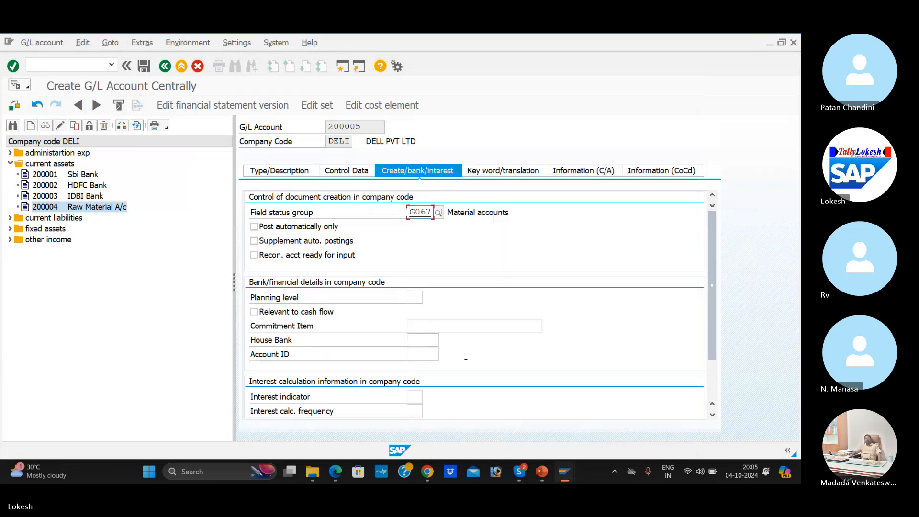
pyautogui.click(300, 174)
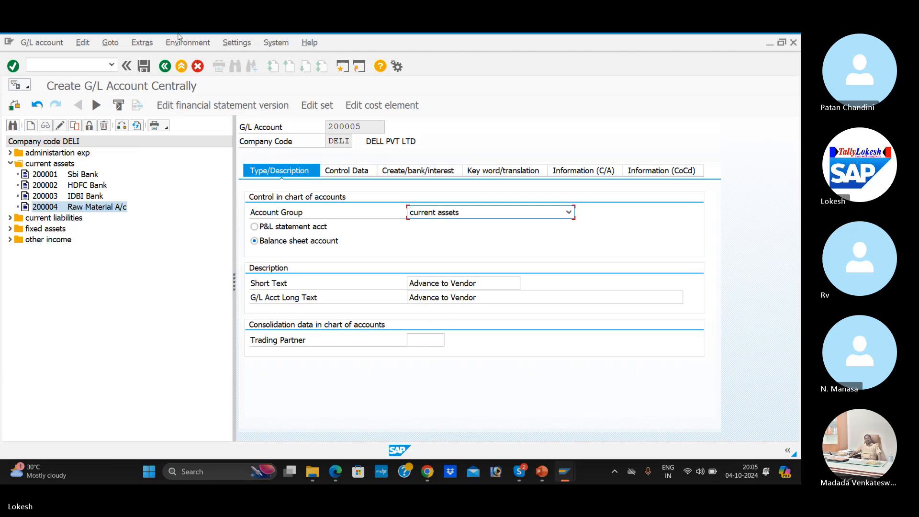
pyautogui.click(145, 68)
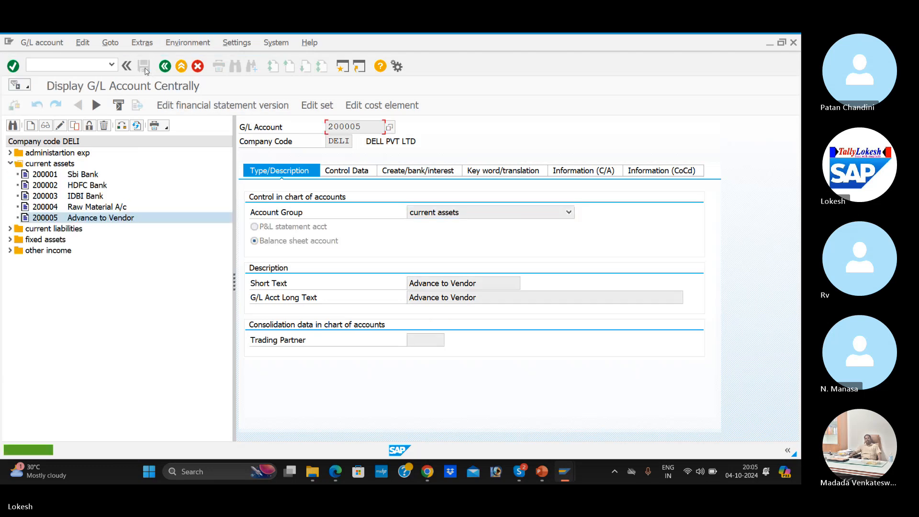
# Check the configuration slide in PowerPoint for the linking transaction, and open OBYR in SAP in place of the current transaction.
pyautogui.hotkey('alt', 'Tab')
pyautogui.hotkey('alt', 'Tab')
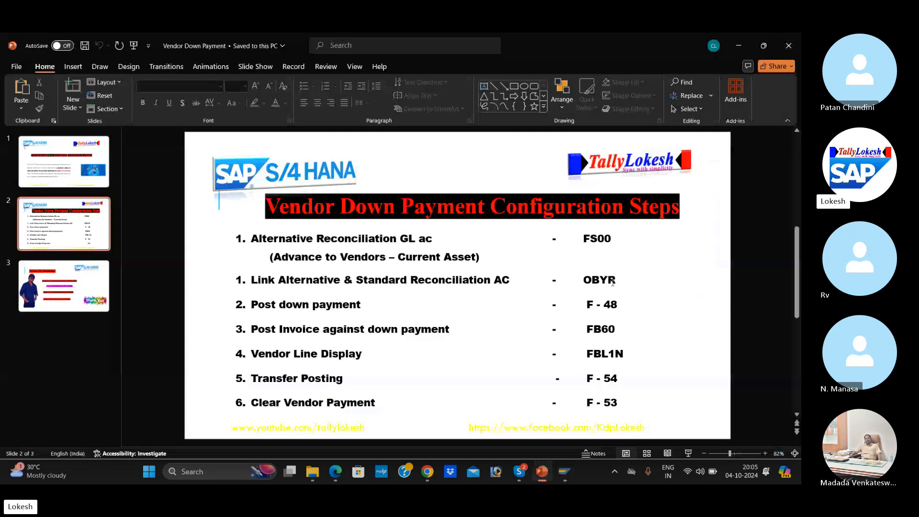
pyautogui.hotkey('alt', 'Tab')
pyautogui.click(91, 65)
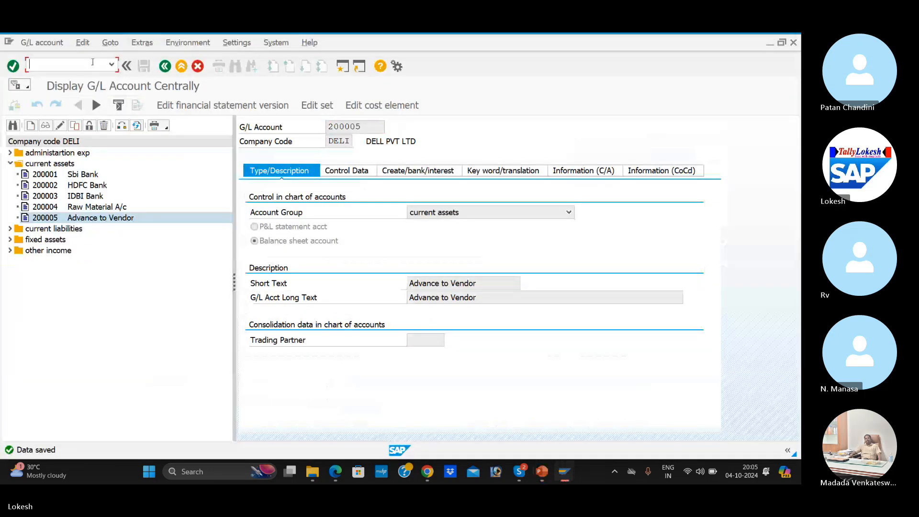
pyautogui.write('/noby')
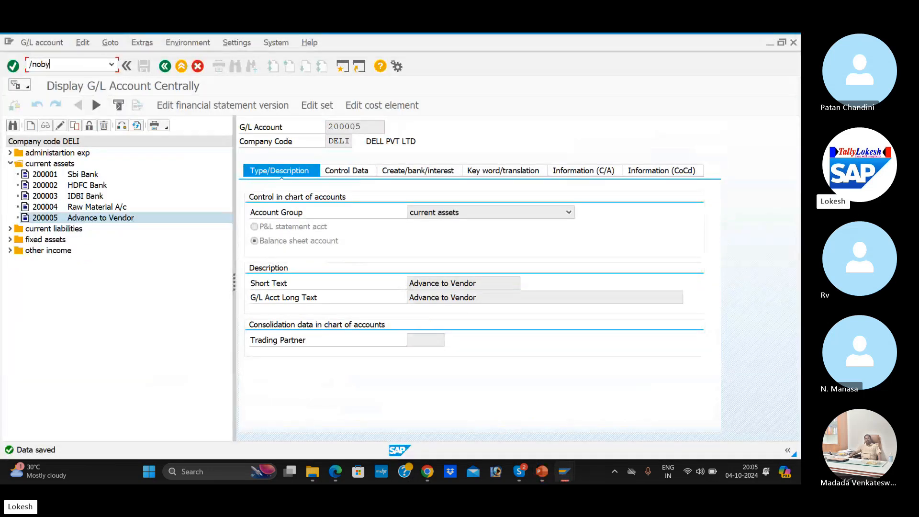
pyautogui.press('BackSpace')
pyautogui.press('BackSpace')
pyautogui.press('BackSpace')
pyautogui.press('BackSpace')
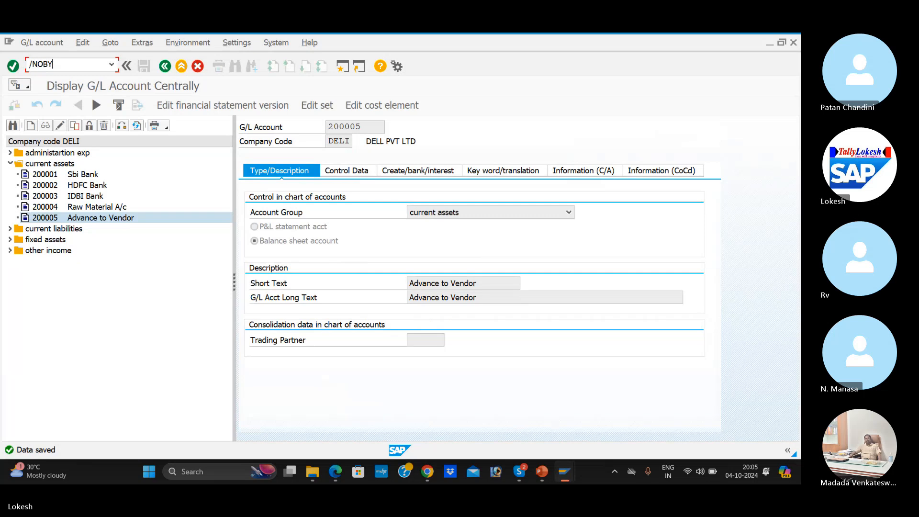
pyautogui.press('Return')
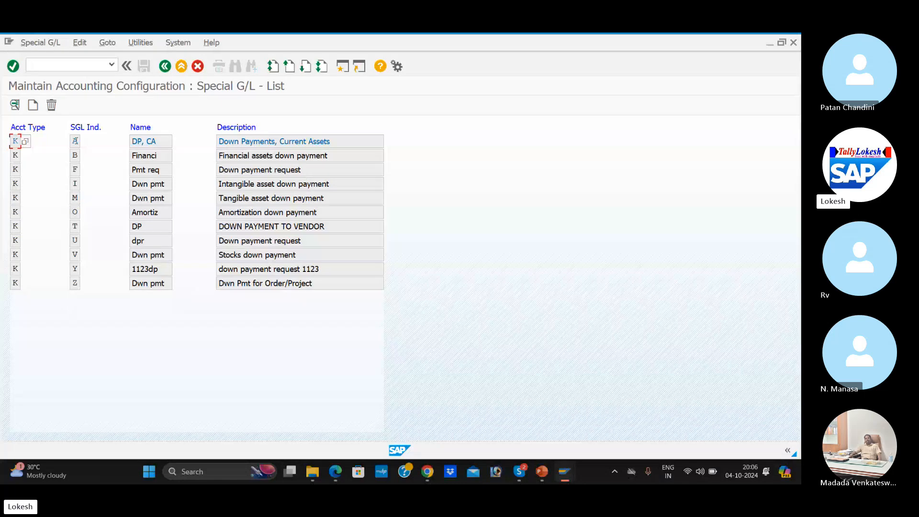
# Open special G/L indicator A (Down Payments, Current Assets) for chart of accounts DEL5 and choose reconciliation account 100201 Domestic Vendor Account Group.
pyautogui.doubleClick(75, 140)
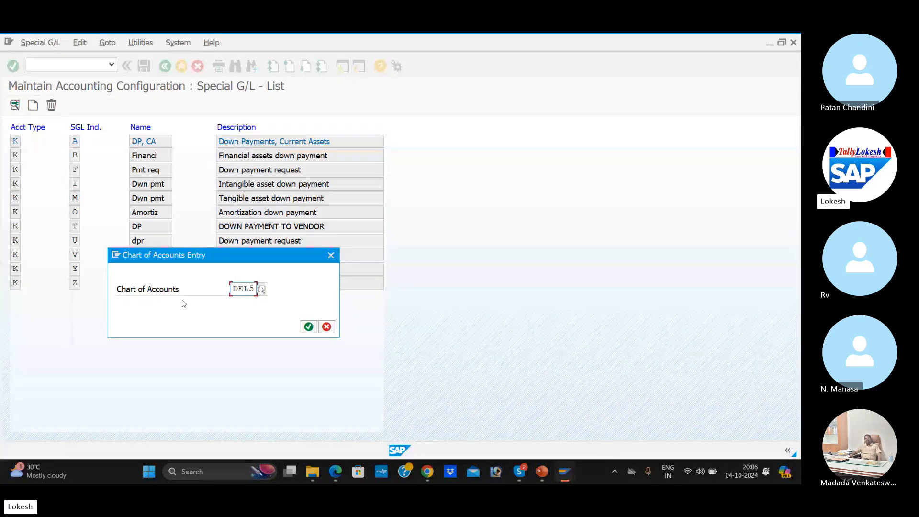
pyautogui.click(308, 326)
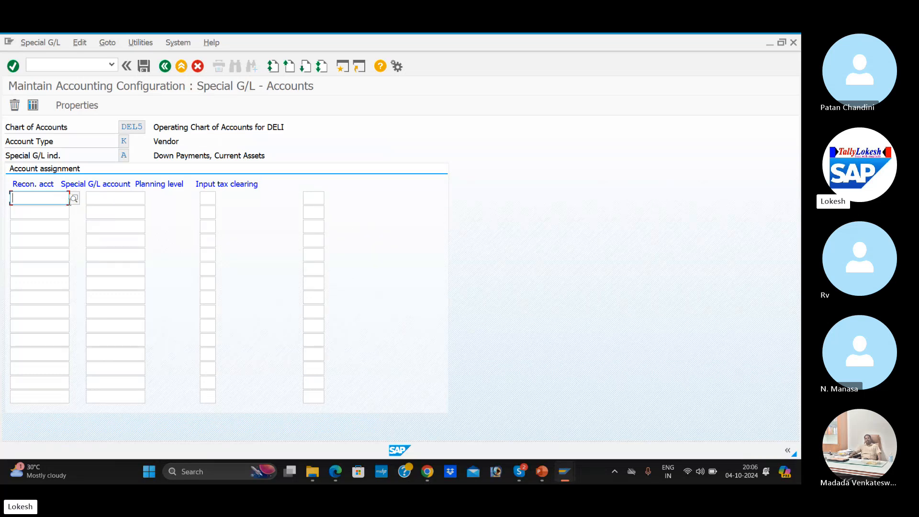
pyautogui.click(74, 199)
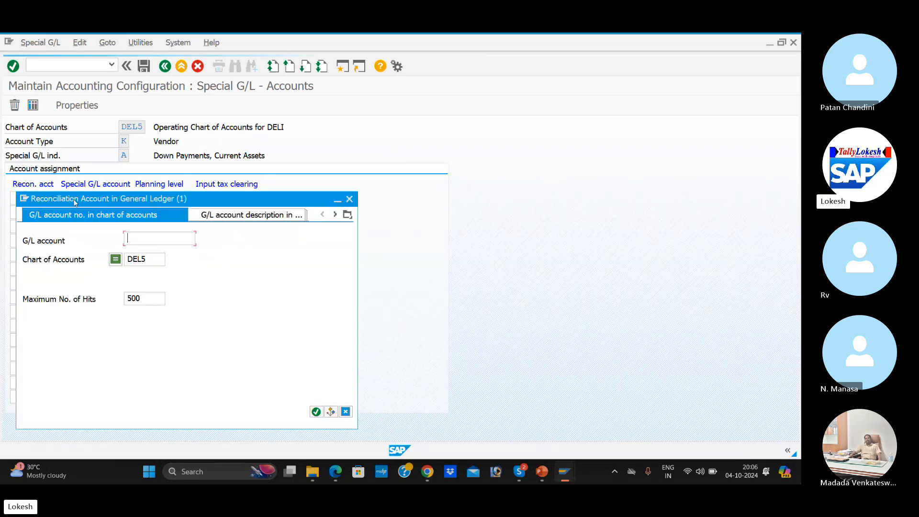
pyautogui.press('Return')
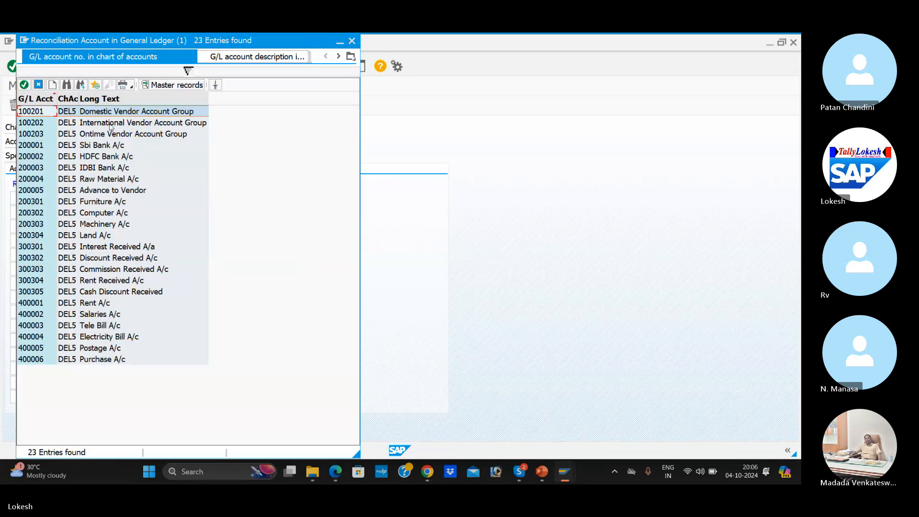
pyautogui.doubleClick(126, 115)
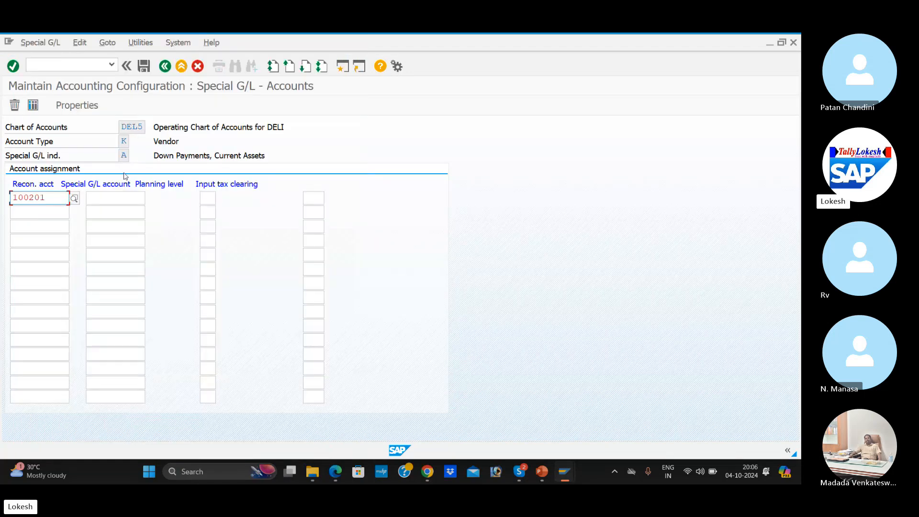
# Assign 200005 Advance to Vendor as indicator A's special G/L account, save under the Accounts Payable Configuration for DELI request, and return to the list.
pyautogui.click(115, 198)
pyautogui.click(149, 199)
pyautogui.press('Return')
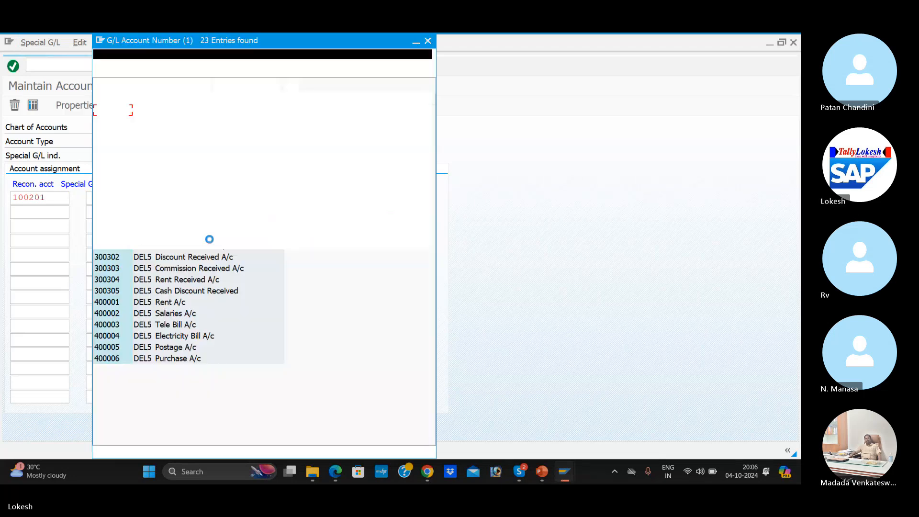
pyautogui.doubleClick(205, 192)
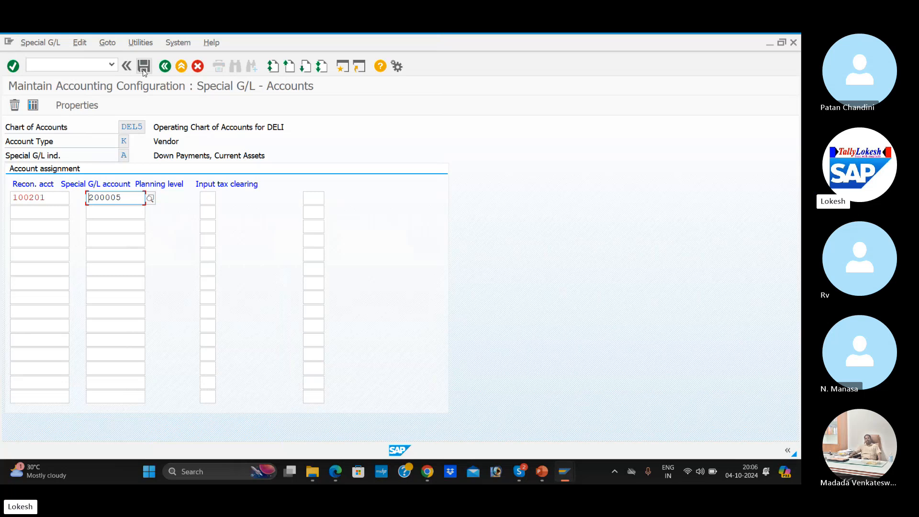
pyautogui.click(144, 68)
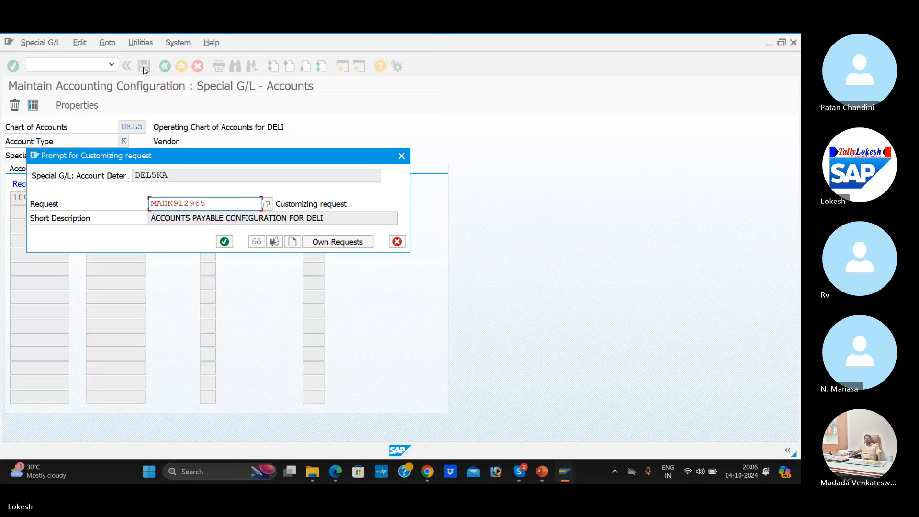
pyautogui.click(222, 241)
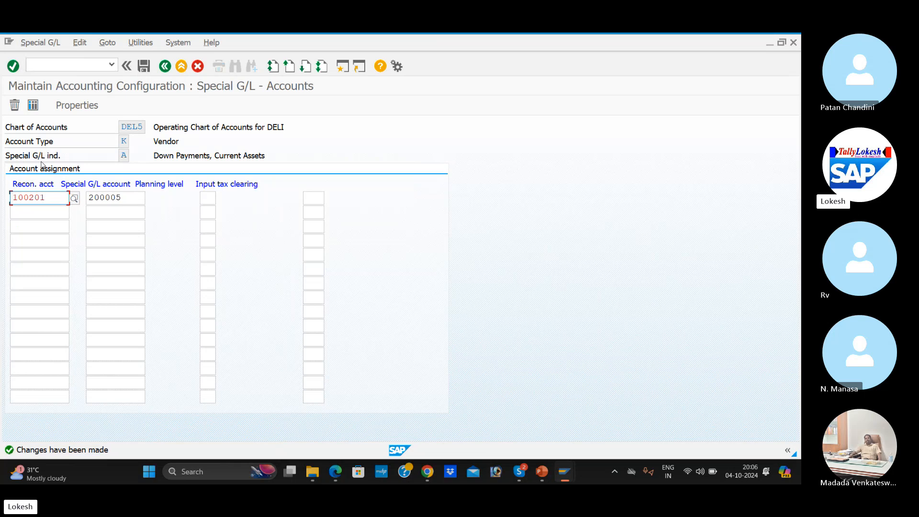
pyautogui.click(165, 67)
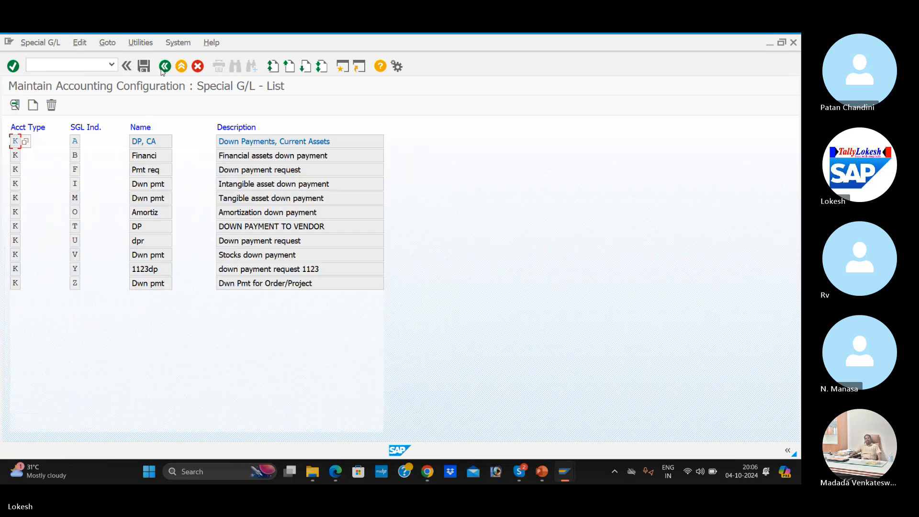
# Open special G/L indicator F (Down payment request) and choose reconciliation account 100201 Domestic Vendor Account Group.
pyautogui.doubleClick(76, 169)
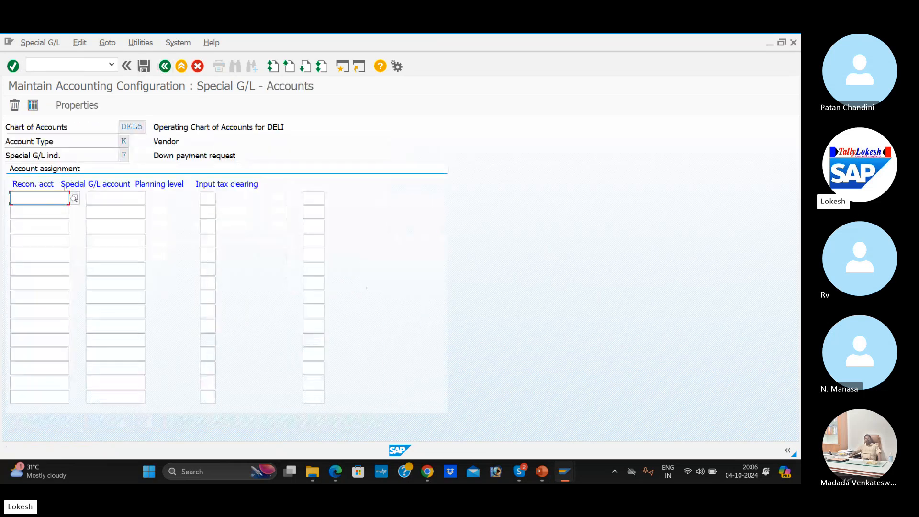
pyautogui.click(73, 200)
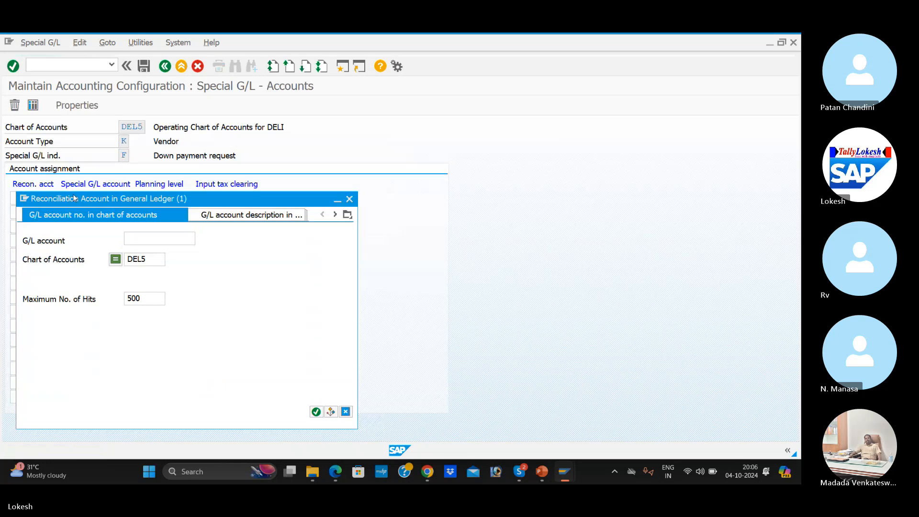
pyautogui.press('Return')
pyautogui.doubleClick(126, 116)
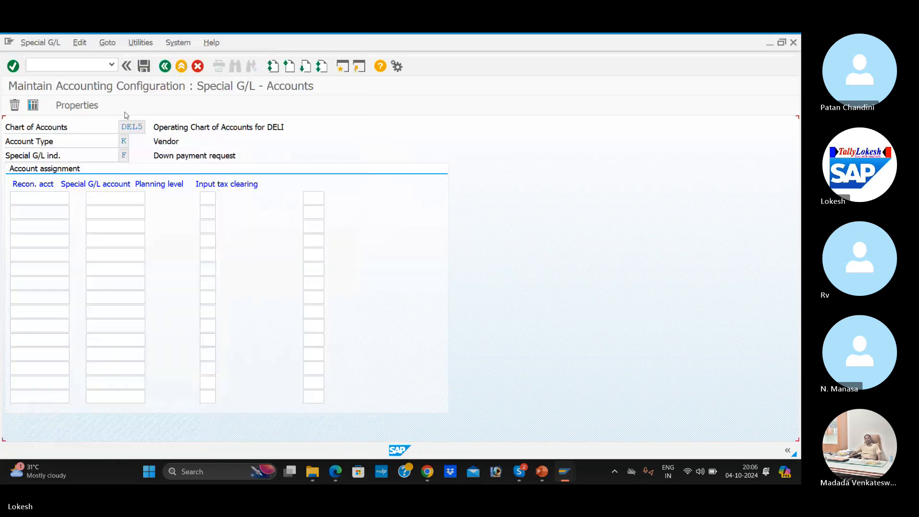
# Assign 200005 Advance to Vendor as indicator F's special G/L account, save under the same customizing request, and return to the list.
pyautogui.click(120, 198)
pyautogui.click(149, 198)
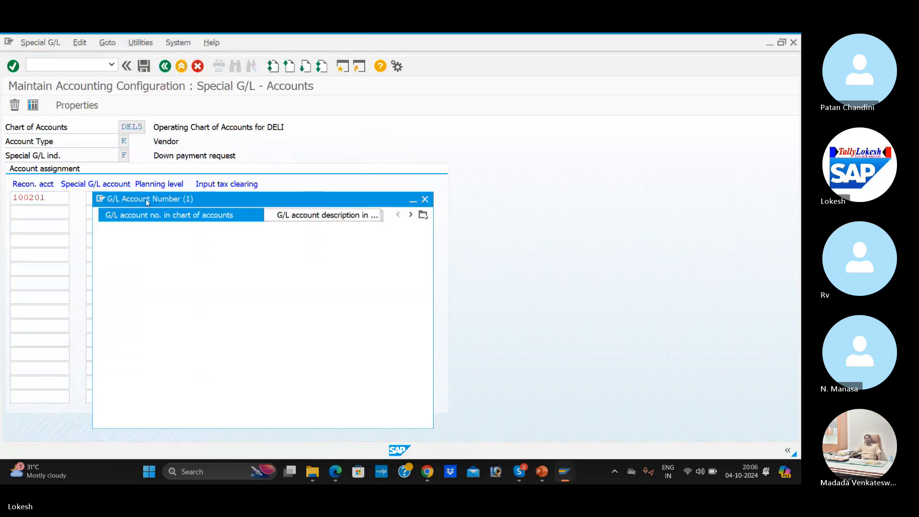
pyautogui.press('Return')
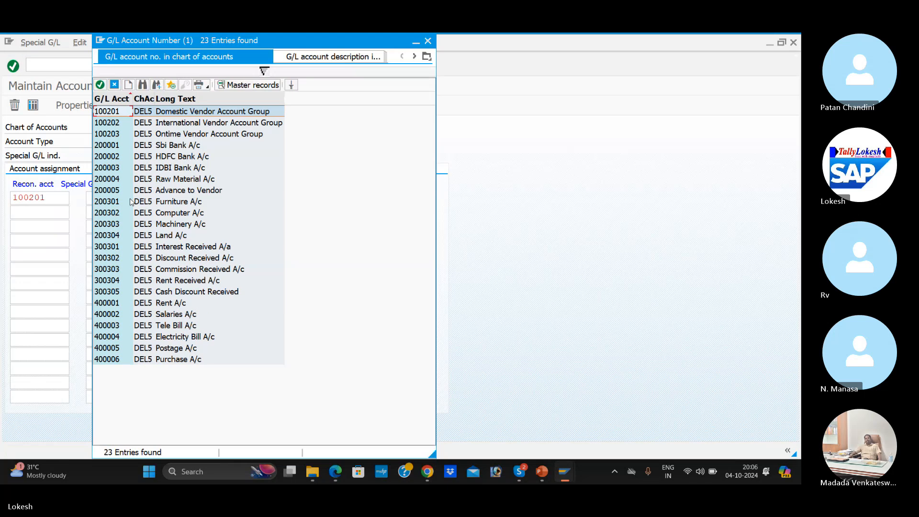
pyautogui.doubleClick(199, 192)
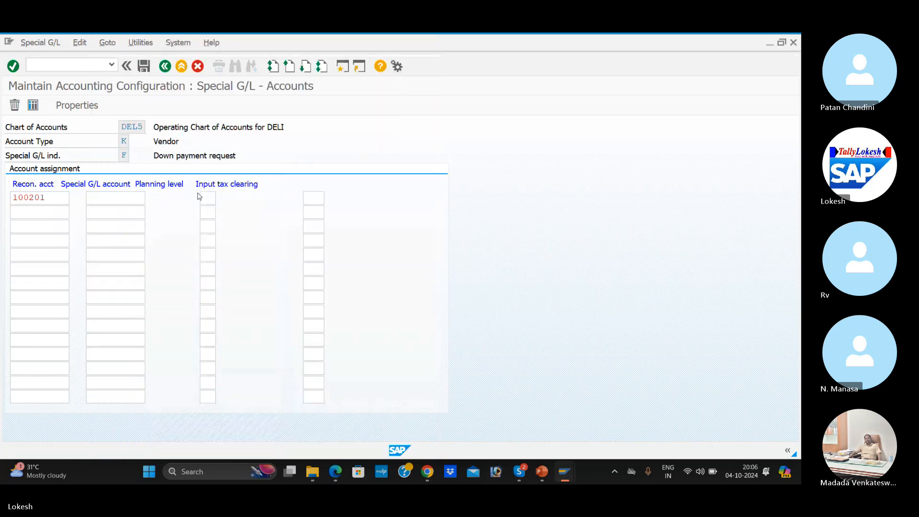
pyautogui.click(144, 67)
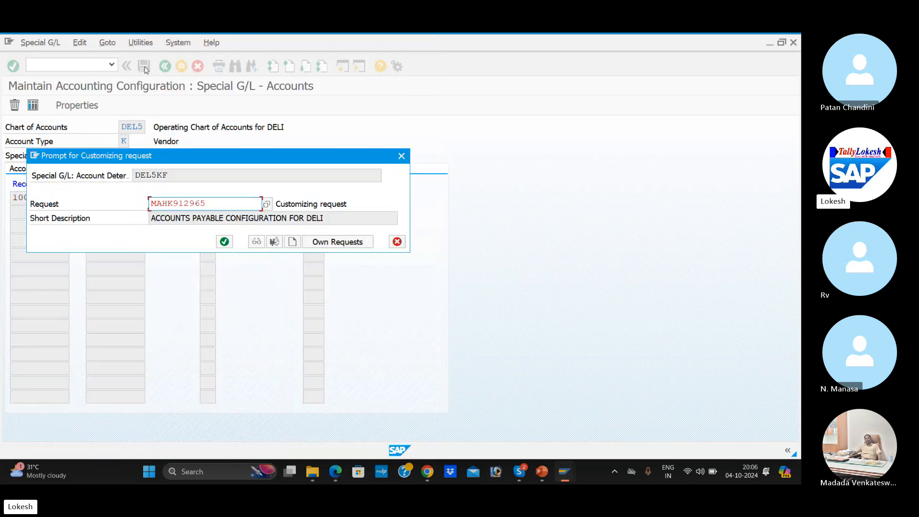
pyautogui.click(225, 244)
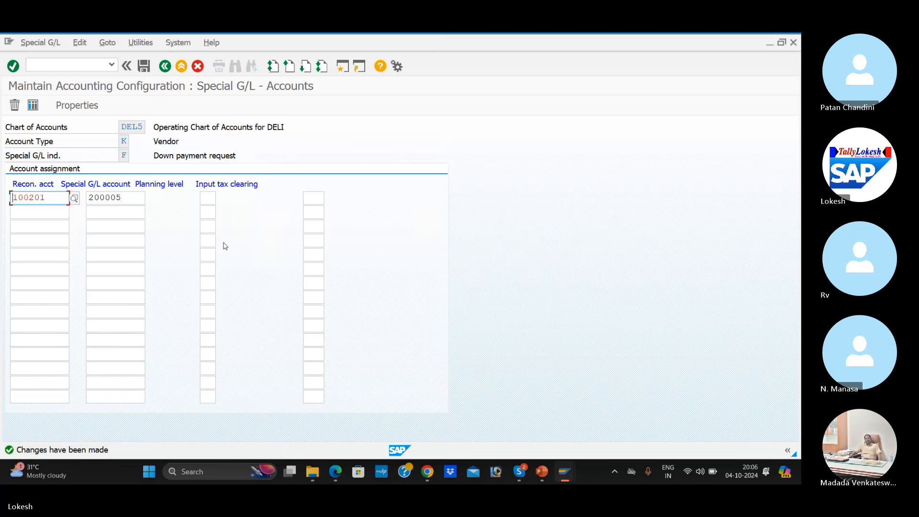
pyautogui.click(165, 67)
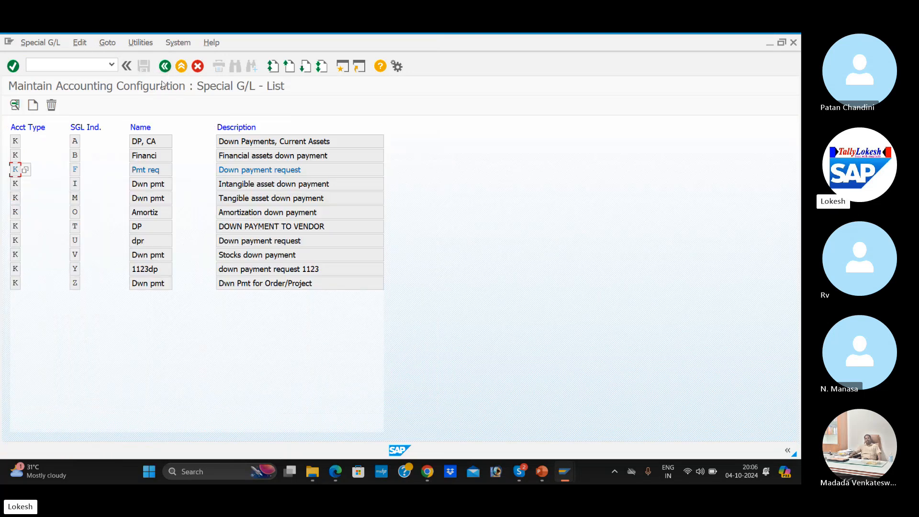
# Check the configuration slide in PowerPoint for the down payment posting transaction, and open F-48 in SAP in place of the current transaction.
pyautogui.hotkey('alt', 'Tab')
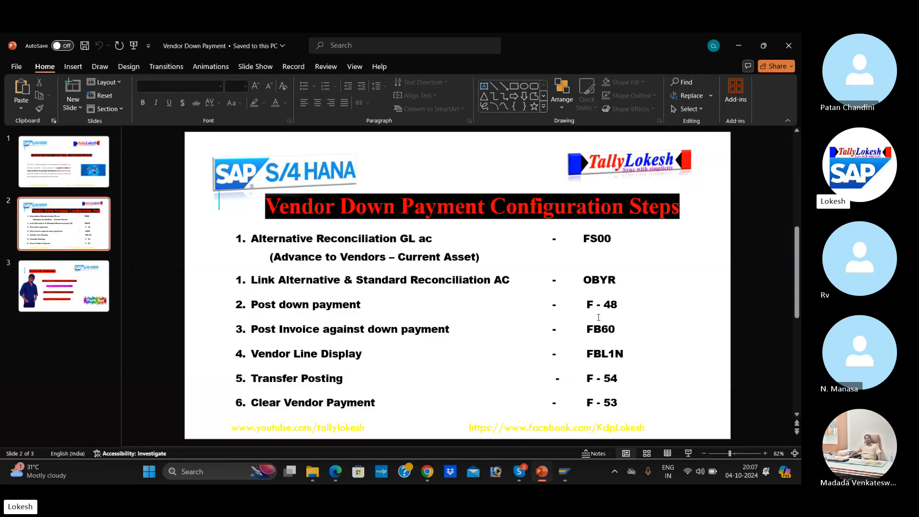
pyautogui.hotkey('alt', 'Tab')
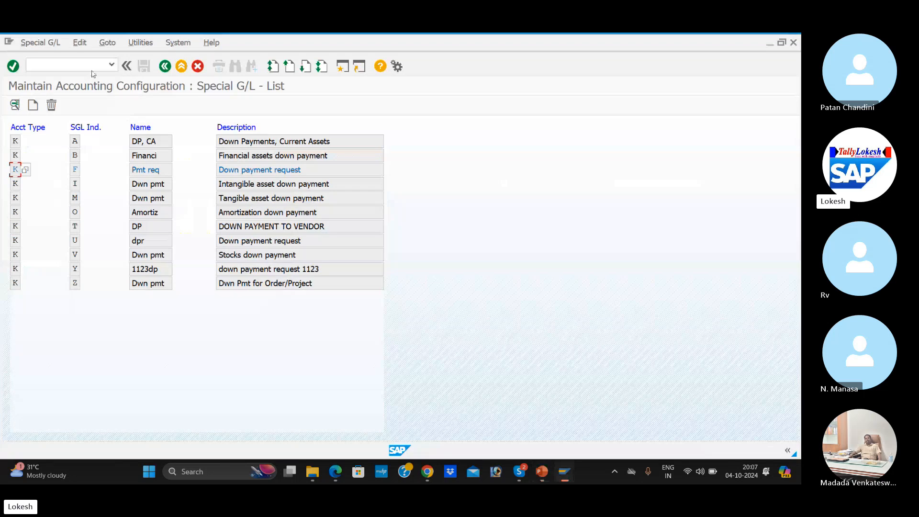
pyautogui.click(92, 70)
pyautogui.write('/NF')
pyautogui.press('Return')
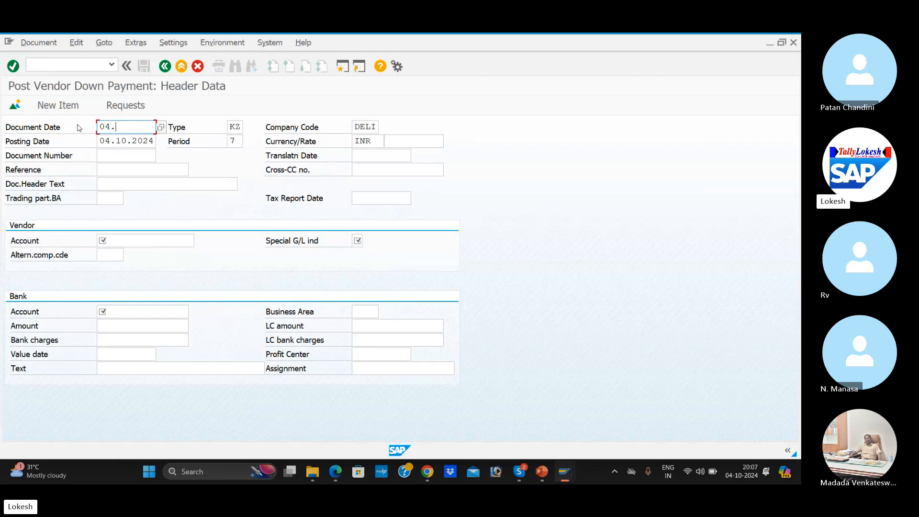
# Set the down payment's document date to 04.10.2024 and its reference to VEN-003.
pyautogui.write('2024')
pyautogui.press('Tab')
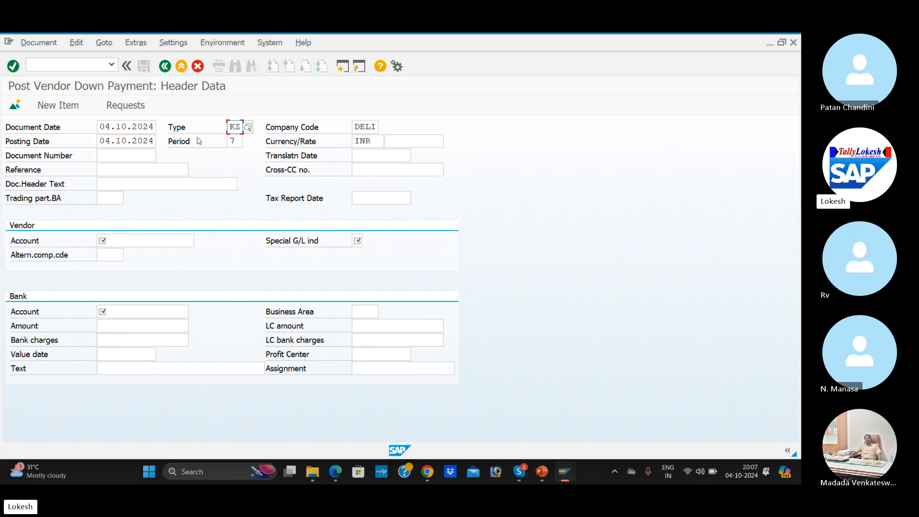
pyautogui.click(117, 171)
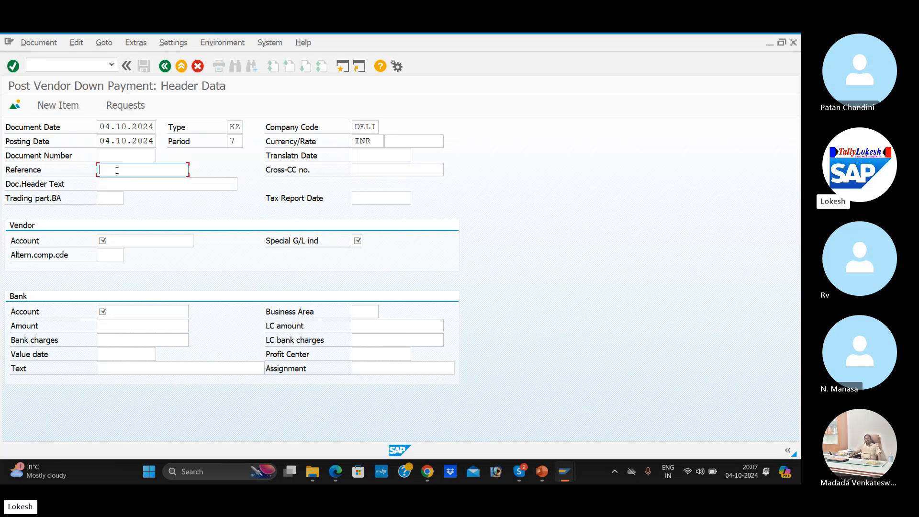
pyautogui.write('VEN-00')
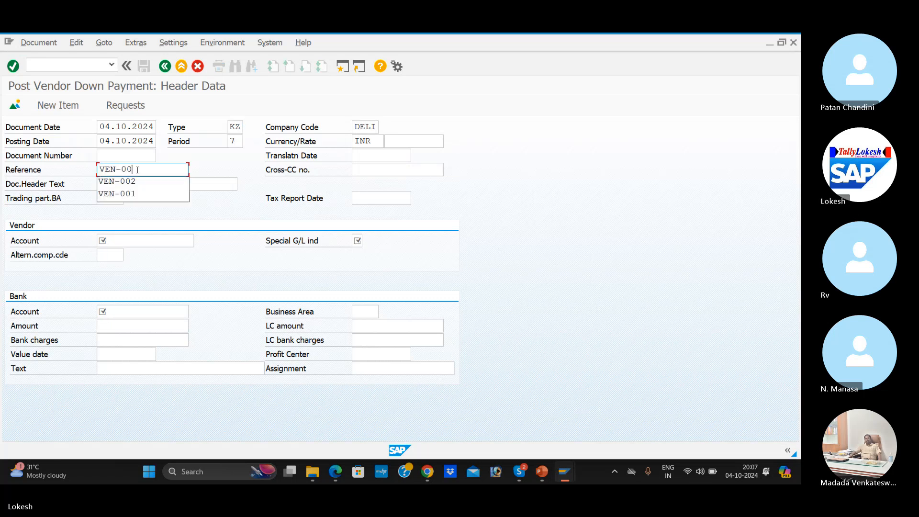
pyautogui.write('3')
# Enter VENDOR DOWN PAYMENT as the document header text.
pyautogui.click(137, 184)
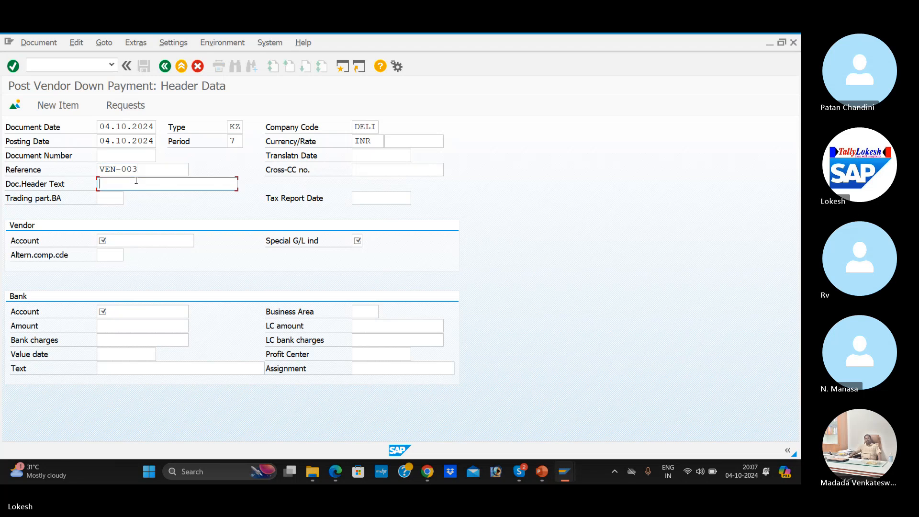
pyautogui.click(140, 196)
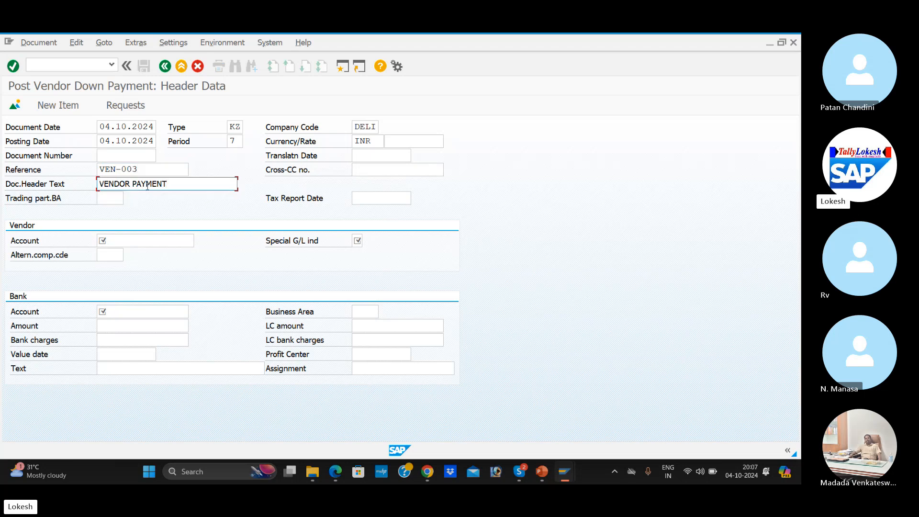
pyautogui.press('BackSpace')
pyautogui.press('BackSpace')
pyautogui.press('BackSpace')
pyautogui.press('BackSpace')
pyautogui.press('BackSpace')
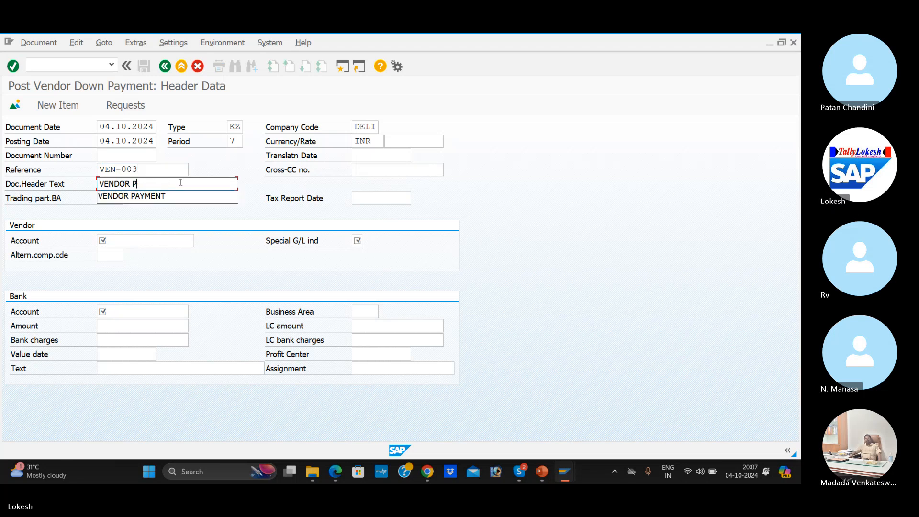
pyautogui.write('DOWN PAY')
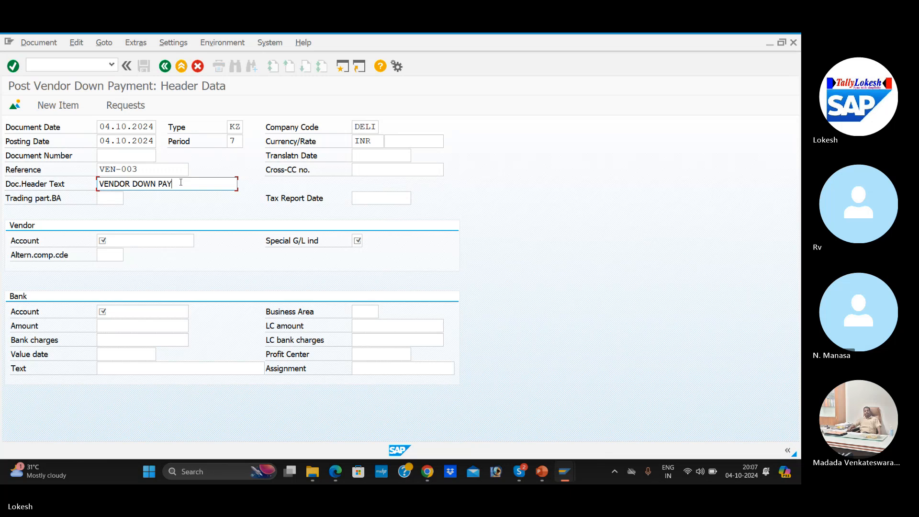
pyautogui.write('MENT')
# Select the vendor account from the vendors of company code DELI and set the special G/L indicator to A, Down Payments, Current Assets.
pyautogui.click(152, 239)
pyautogui.click(199, 241)
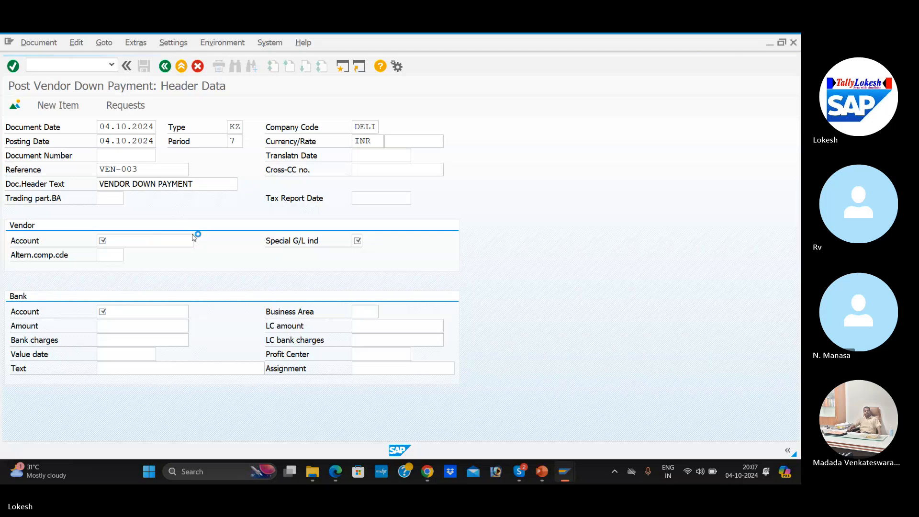
pyautogui.press('Return')
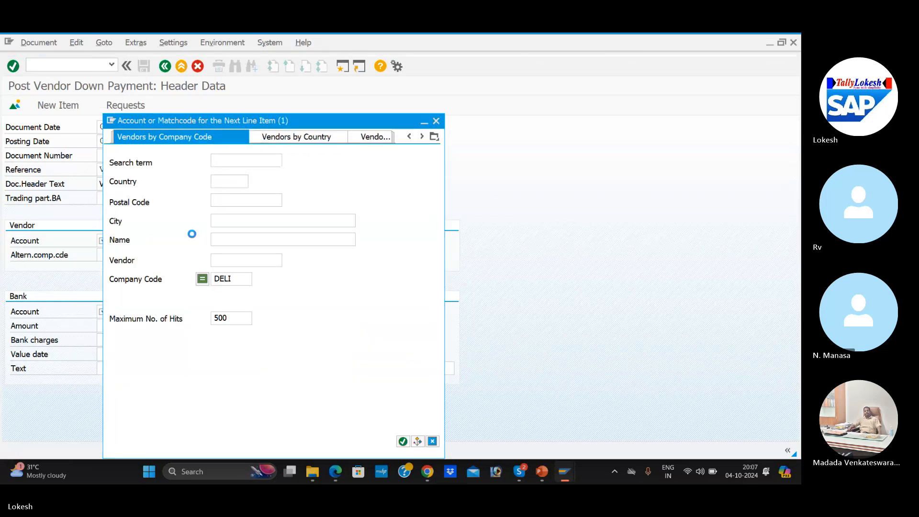
pyautogui.doubleClick(210, 156)
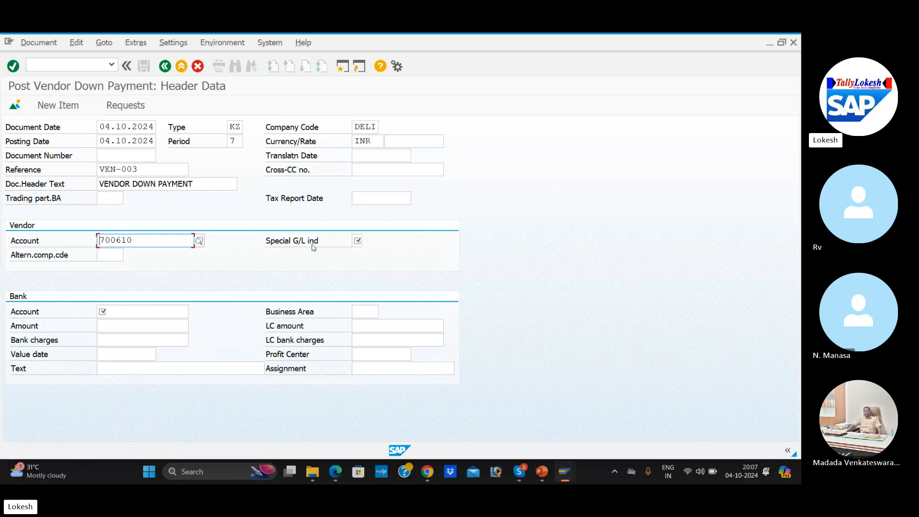
pyautogui.click(357, 240)
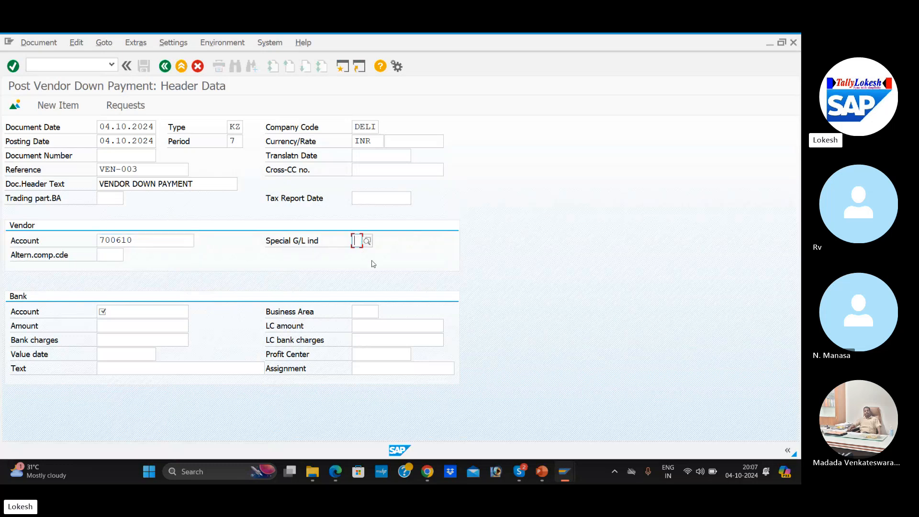
pyautogui.write('A')
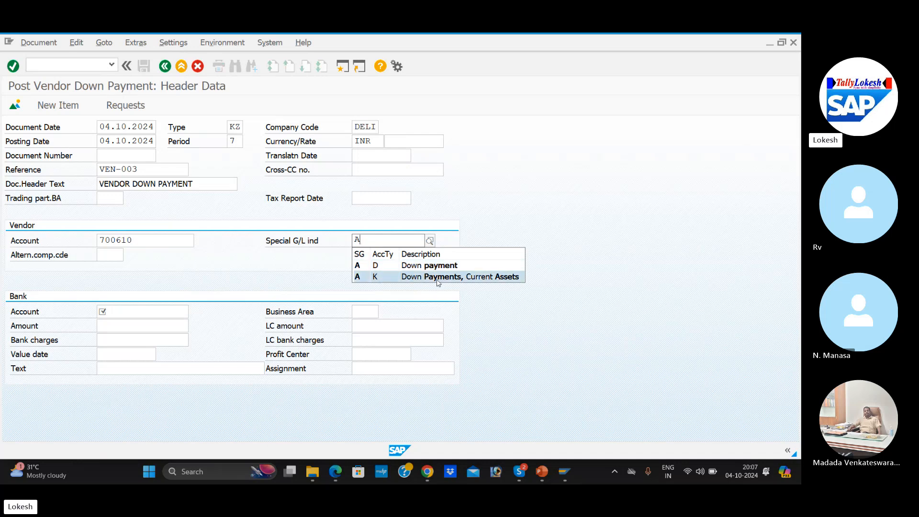
pyautogui.click(398, 277)
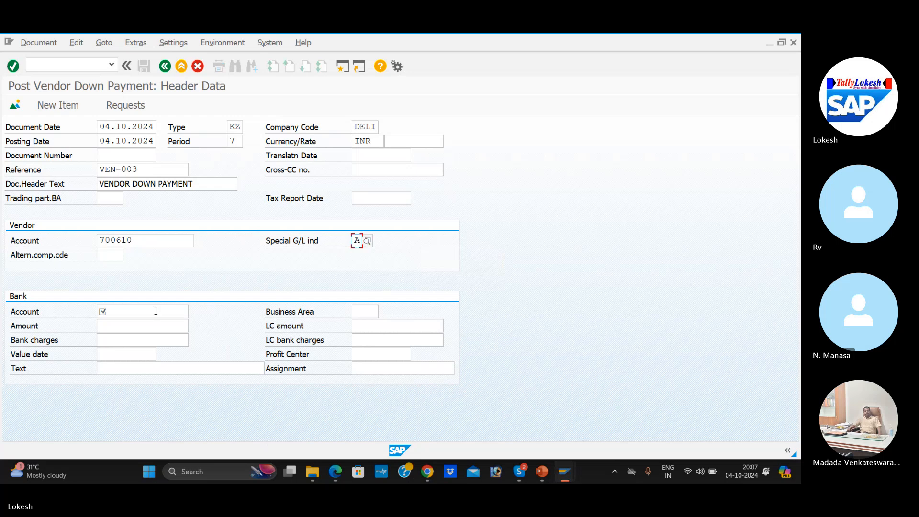
# Select Sbi Bank A/c as the bank account of the down payment.
pyautogui.click(180, 317)
pyautogui.click(193, 312)
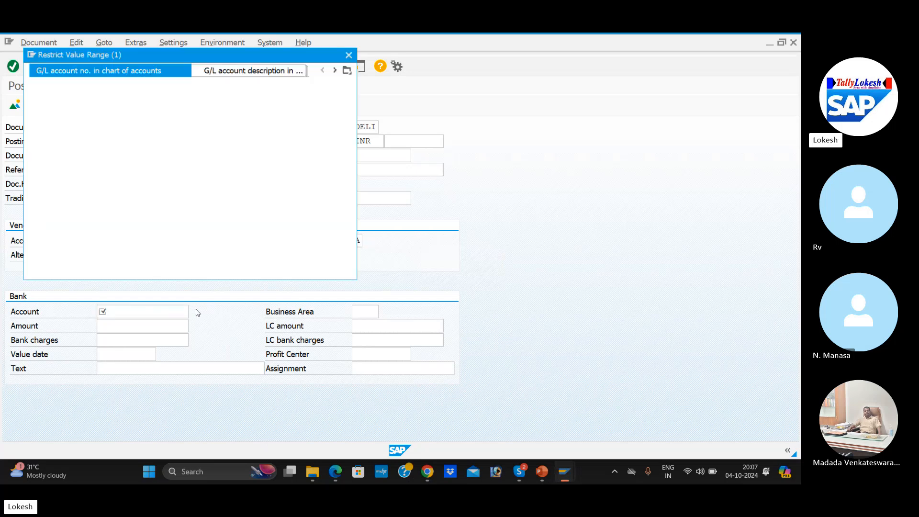
pyautogui.press('Return')
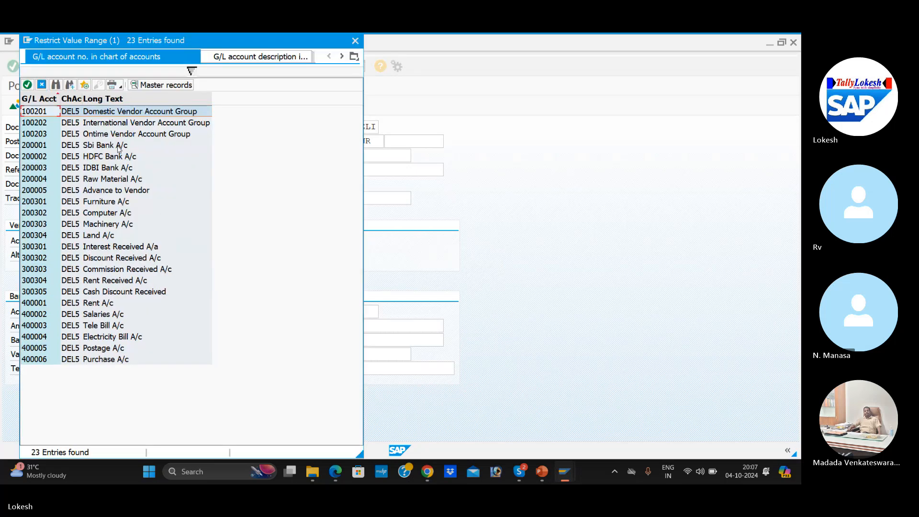
pyautogui.click(113, 150)
pyautogui.doubleClick(113, 152)
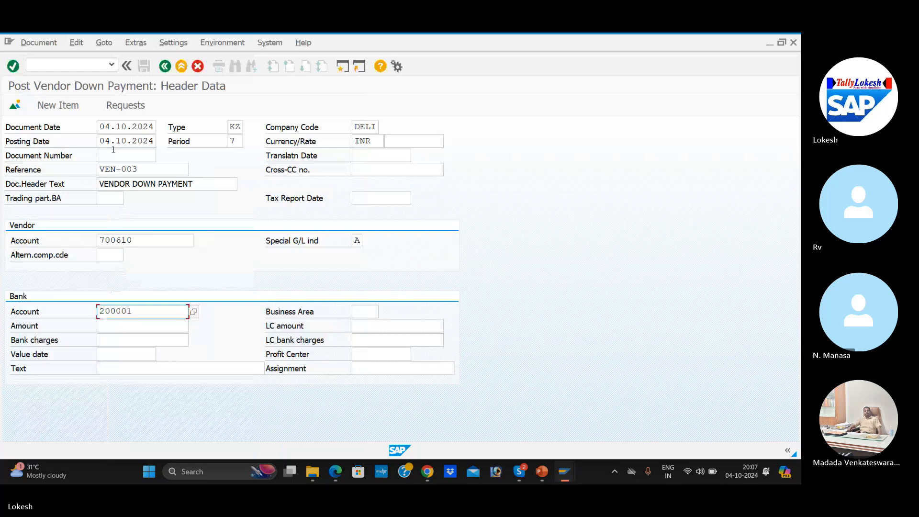
# Set the bank item's amount to 50000, value date to 04.10.2024 and text to VENDOR INVOICE, and submit the header data.
pyautogui.click(119, 328)
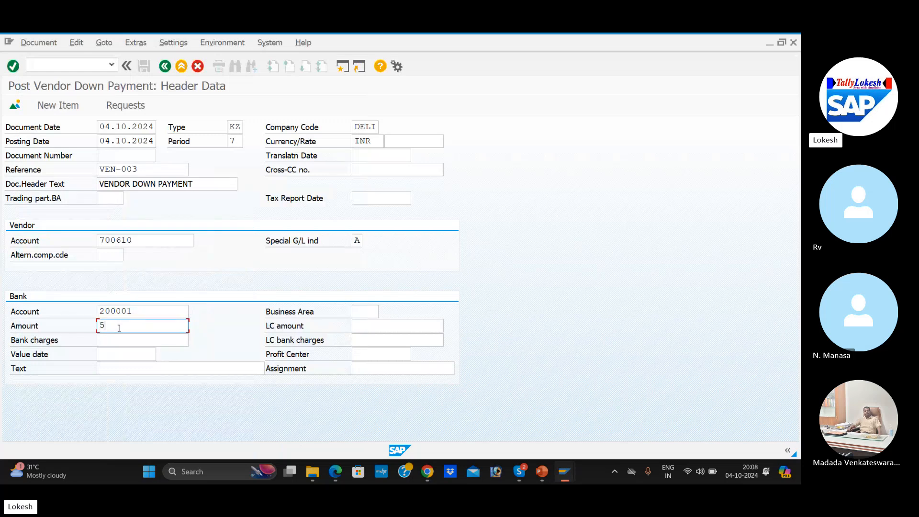
pyautogui.click(124, 353)
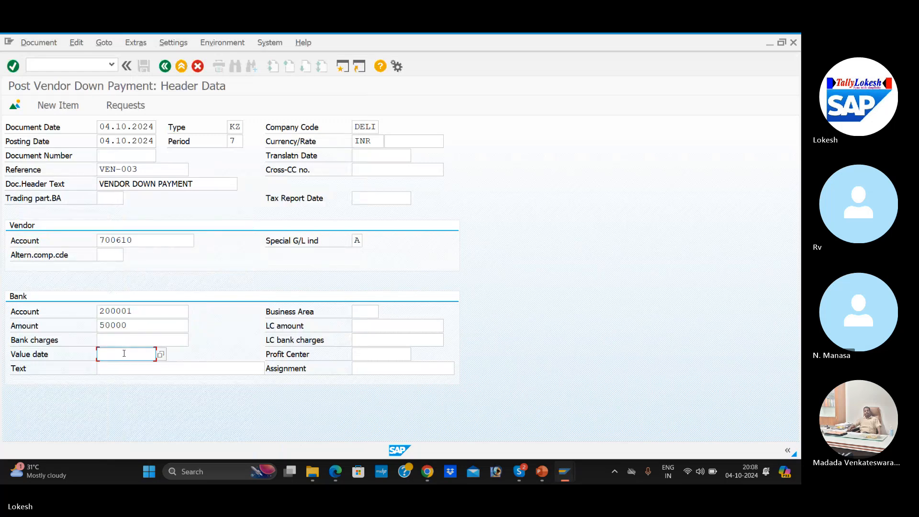
pyautogui.write('04.10.2024')
pyautogui.click(125, 368)
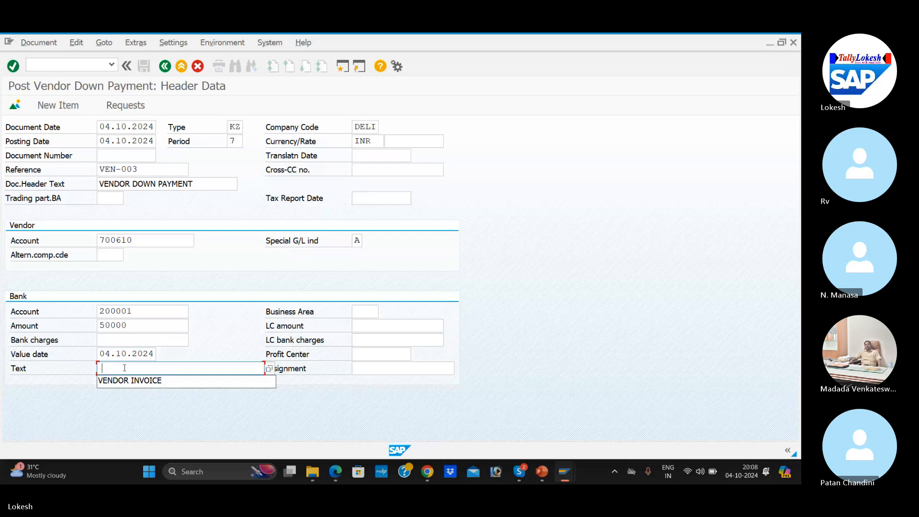
pyautogui.click(130, 381)
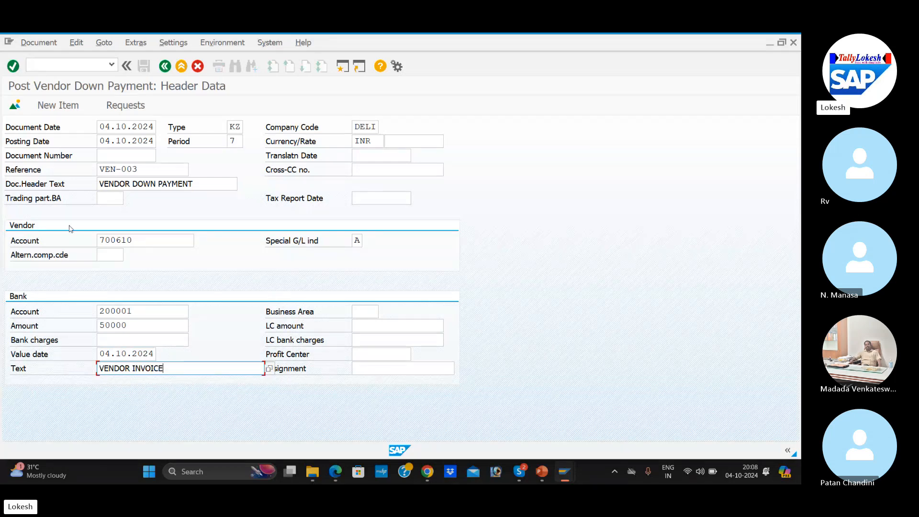
pyautogui.press('Return')
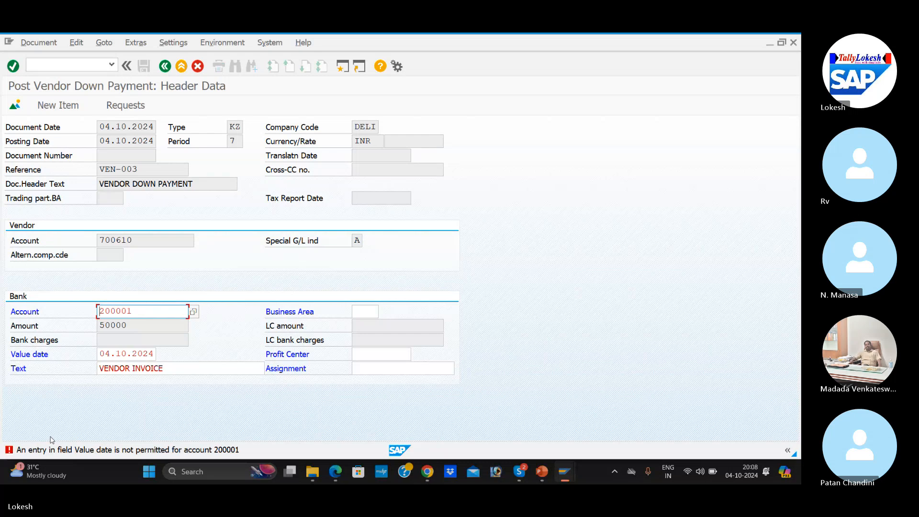
# Clear the bank item's value date and proceed to the vendor item.
pyautogui.doubleClick(155, 354)
pyautogui.press('Delete')
pyautogui.press('Escape')
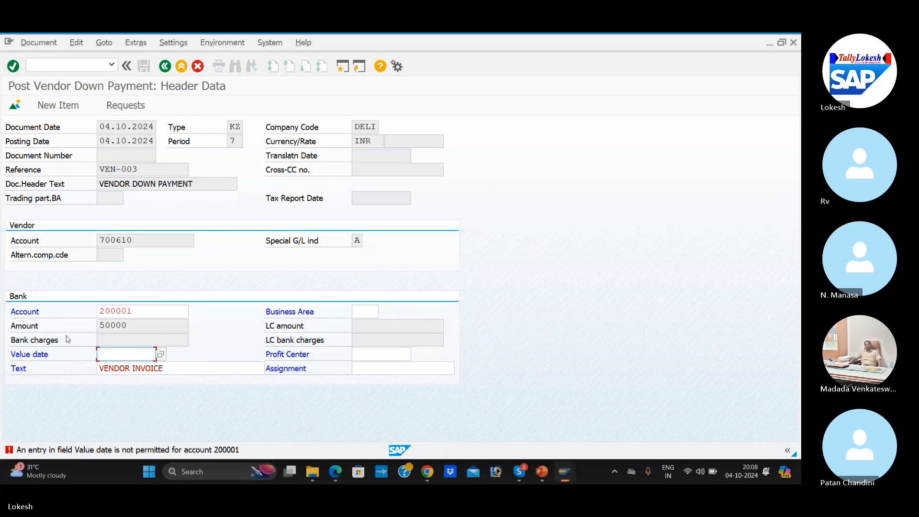
pyautogui.press('Return')
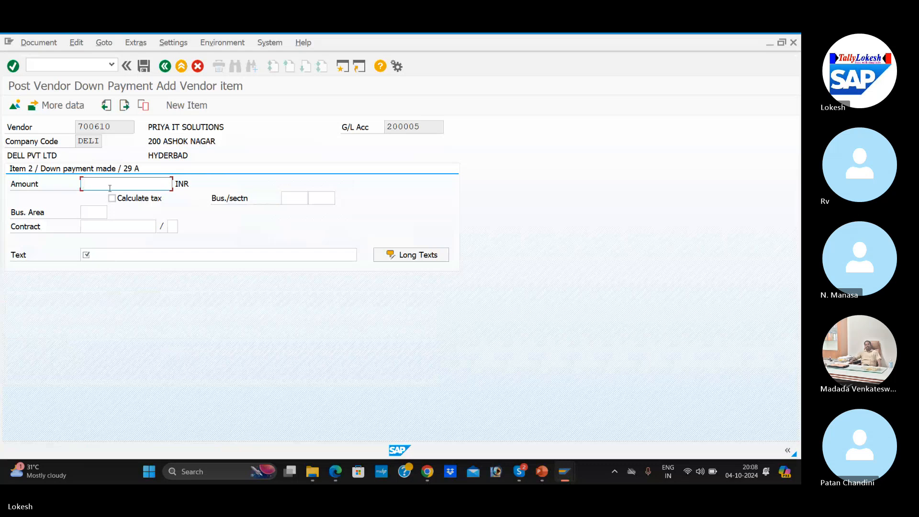
# Enter an amount of 50000 and the text VENDOR INVOICE for the vendor item, and post the down payment.
pyautogui.write('500')
pyautogui.press('Down')
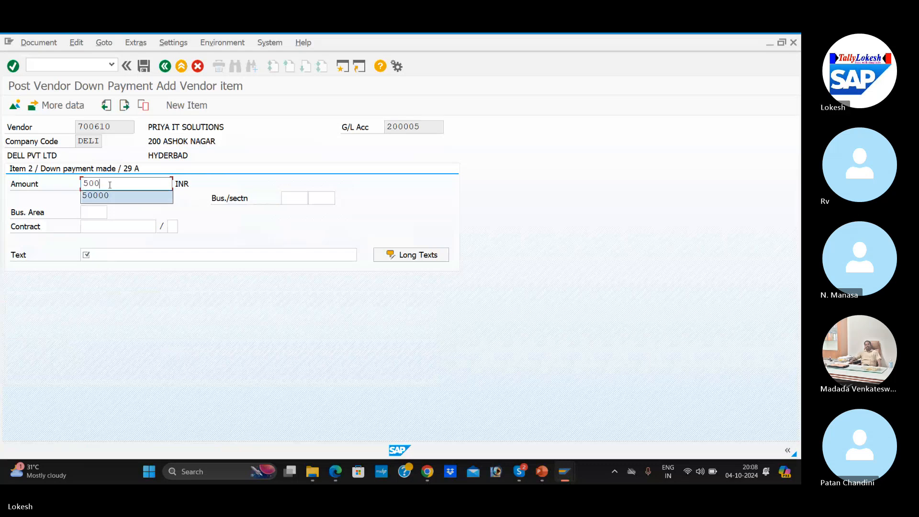
pyautogui.press('Tab')
pyautogui.click(94, 256)
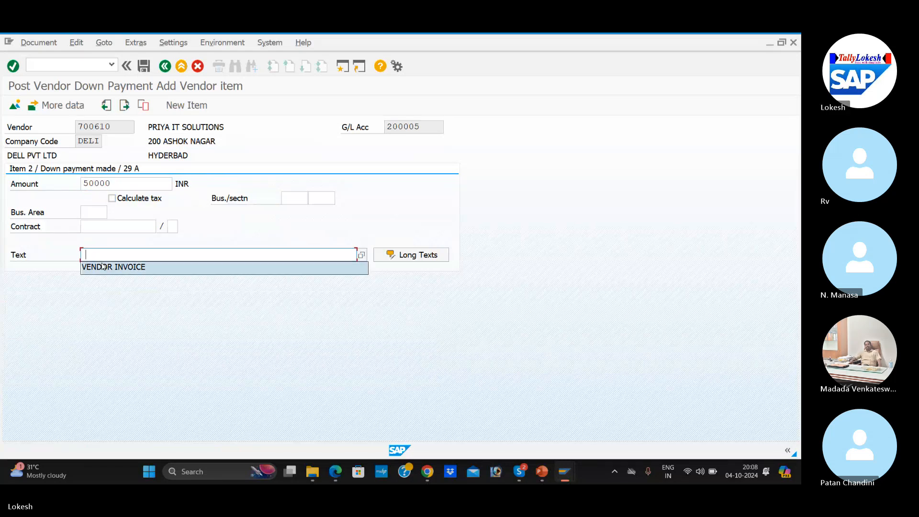
pyautogui.click(102, 268)
pyautogui.press('Tab')
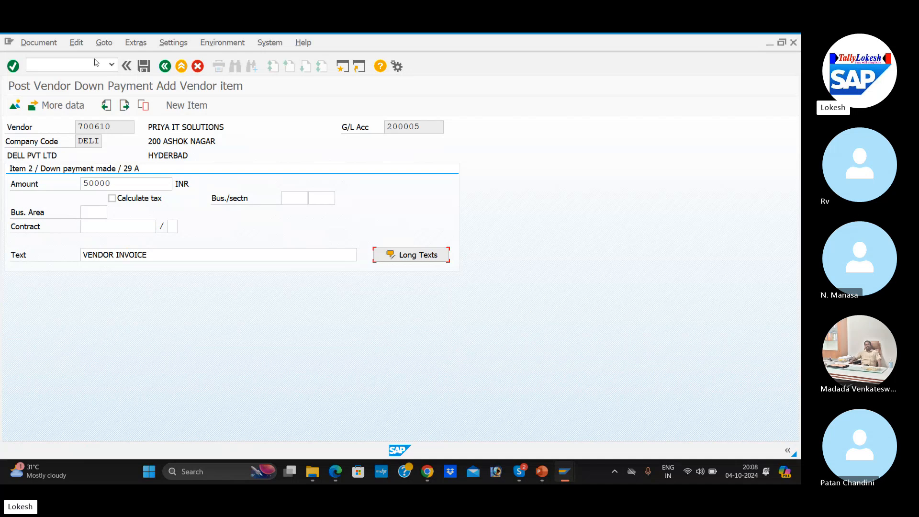
pyautogui.click(144, 67)
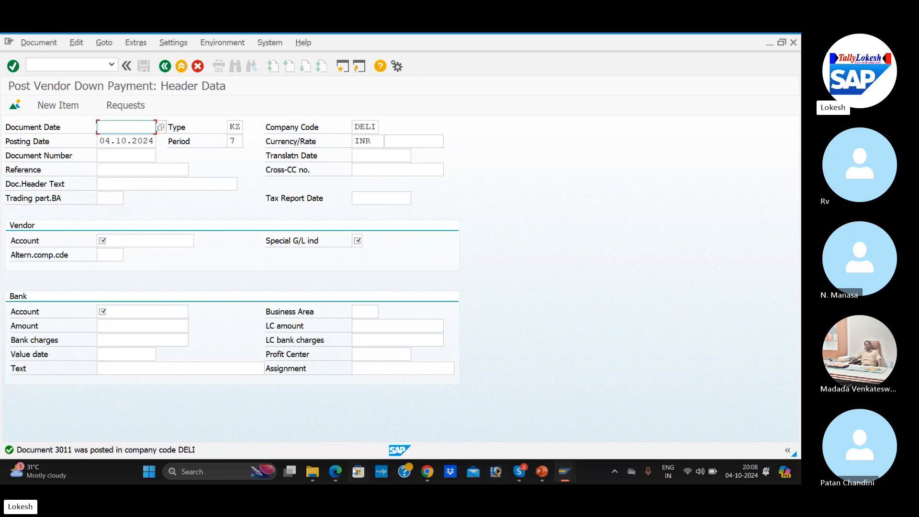
# Check the configuration slide in PowerPoint for the vendor line display transaction, and open FBL1N in SAP in place of the current transaction.
pyautogui.click(541, 473)
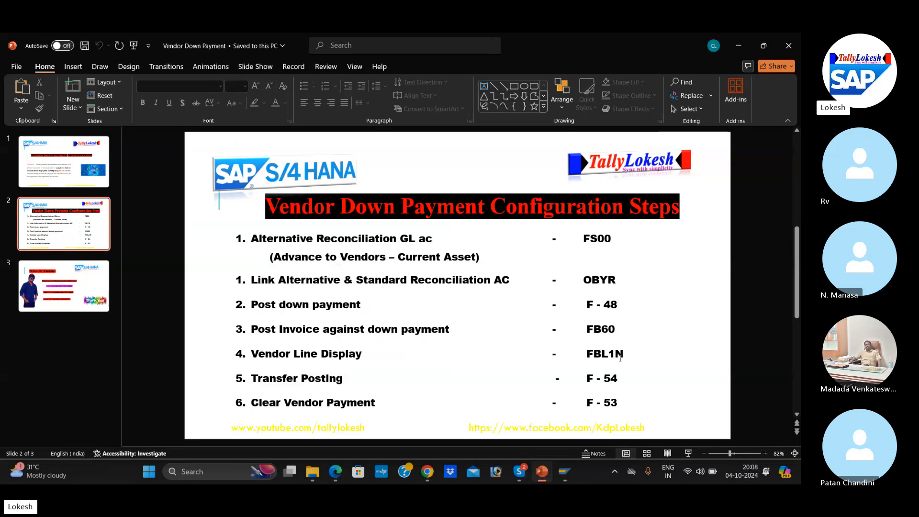
pyautogui.hotkey('alt', 'Tab')
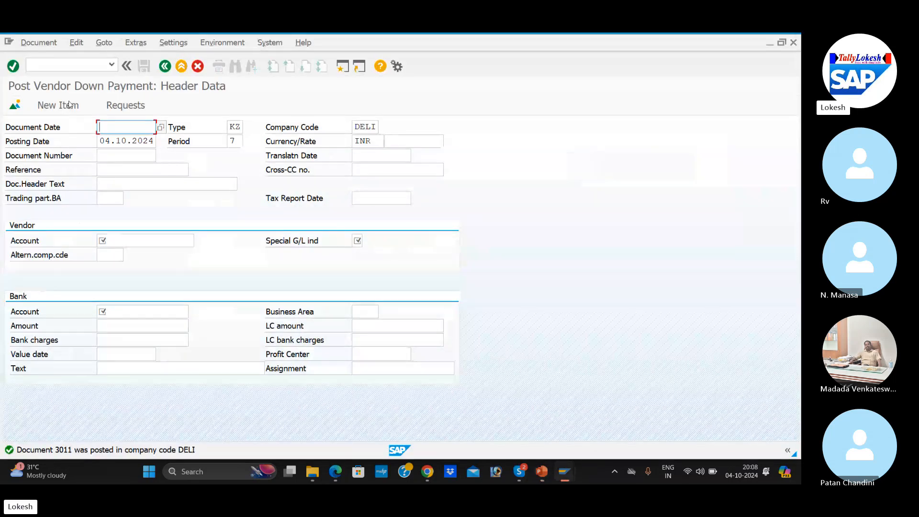
pyautogui.click(81, 64)
pyautogui.write('/')
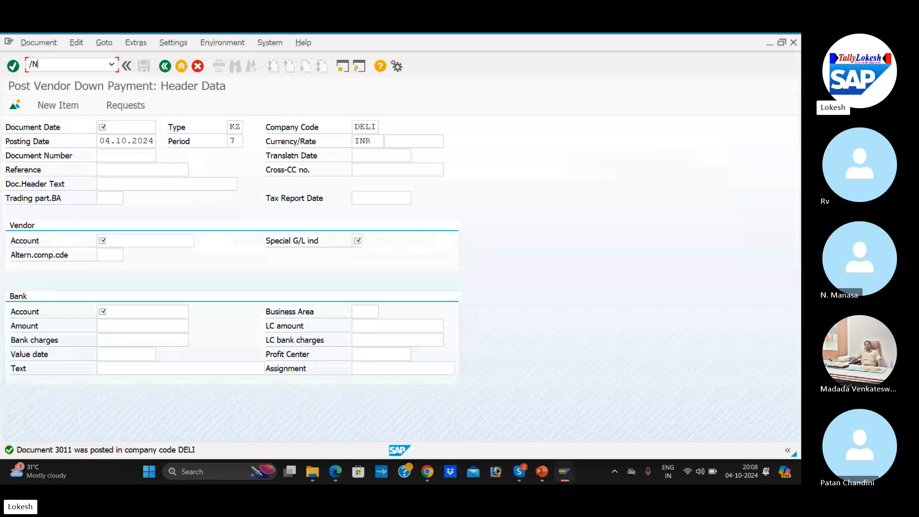
pyautogui.write('NFBL1N')
pyautogui.press('Return')
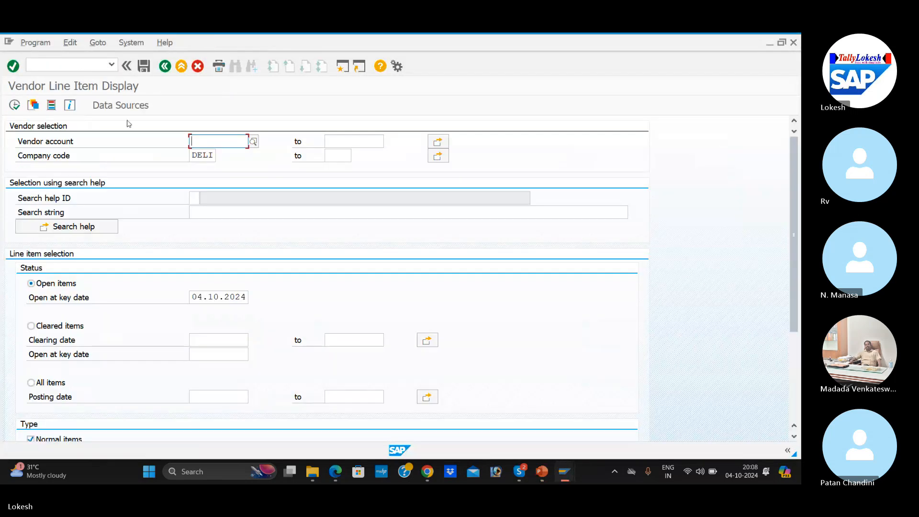
# Select the vendor from the vendors of company code DELI and display its open line items, with special G/L transactions included.
pyautogui.click(256, 141)
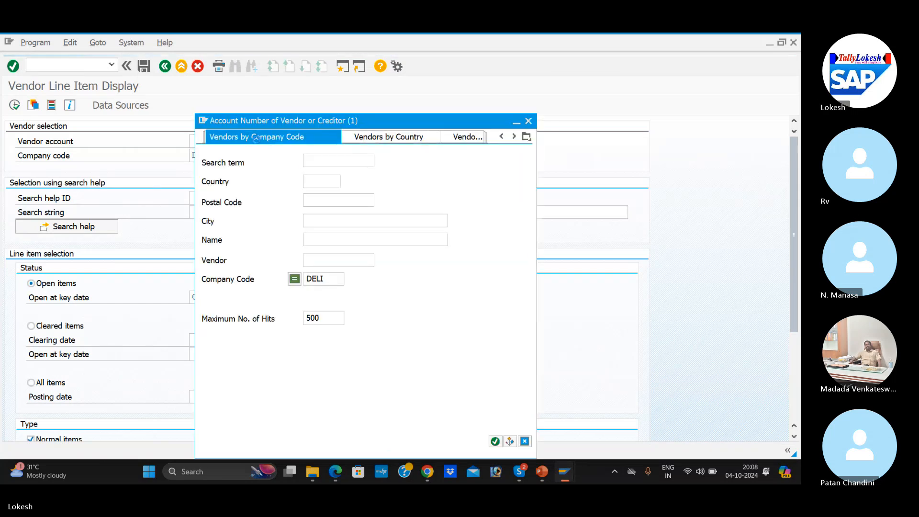
pyautogui.press('Return')
pyautogui.doubleClick(283, 161)
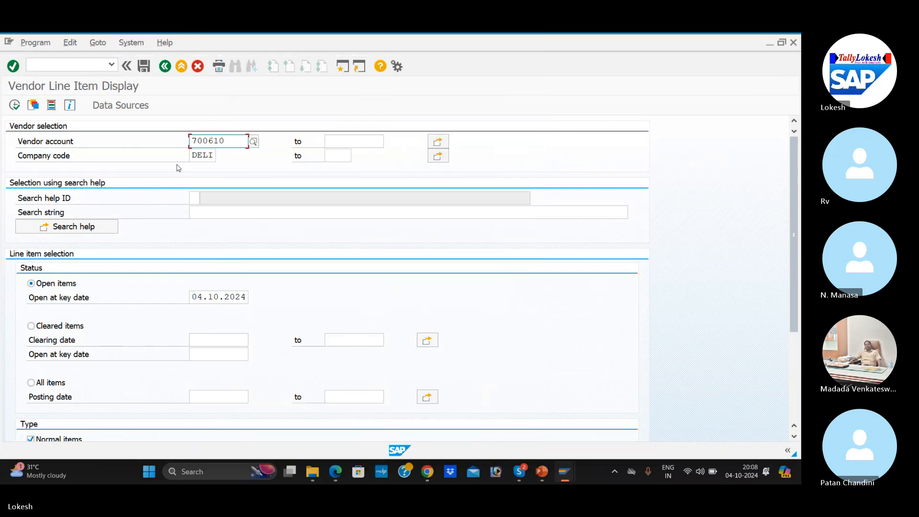
pyautogui.click(14, 105)
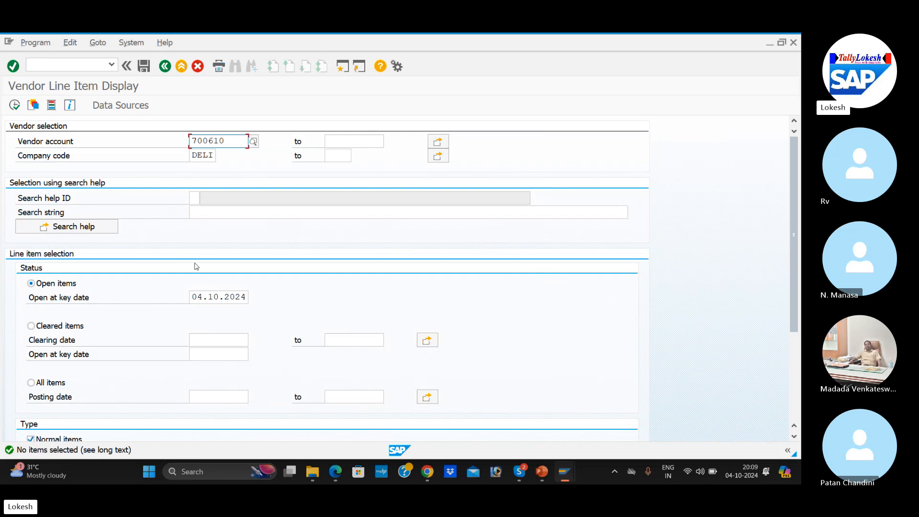
pyautogui.moveTo(792, 219); pyautogui.dragTo(743, 296)
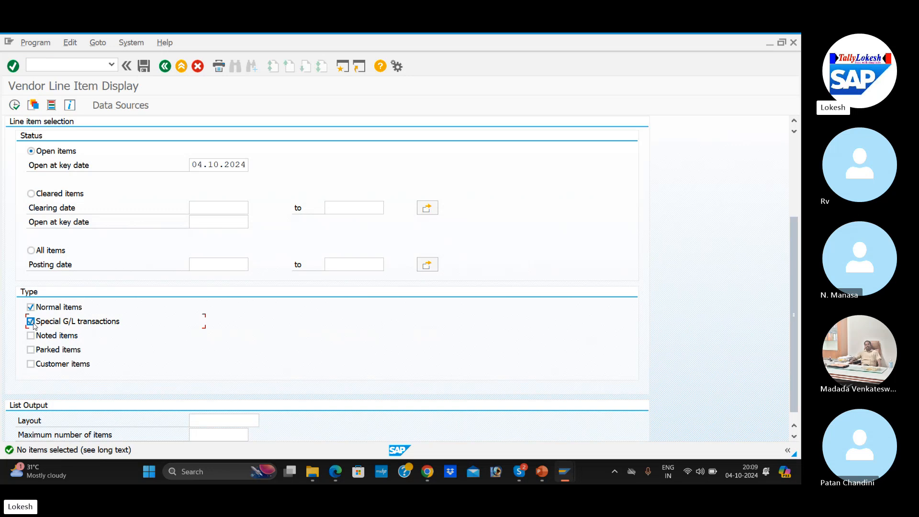
pyautogui.click(14, 104)
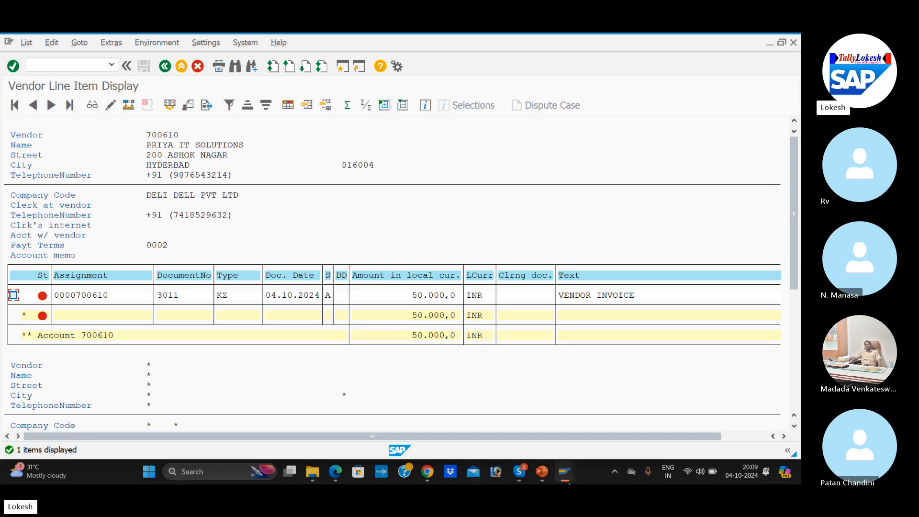
# Check the configuration slide in PowerPoint for the invoice posting transaction, and open FB60 in a new SAP session.
pyautogui.moveTo(569, 483)
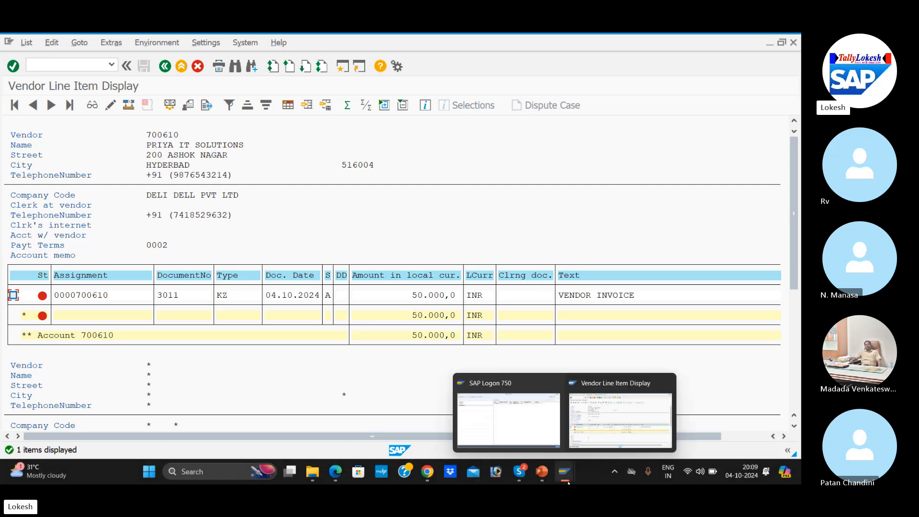
pyautogui.click(343, 67)
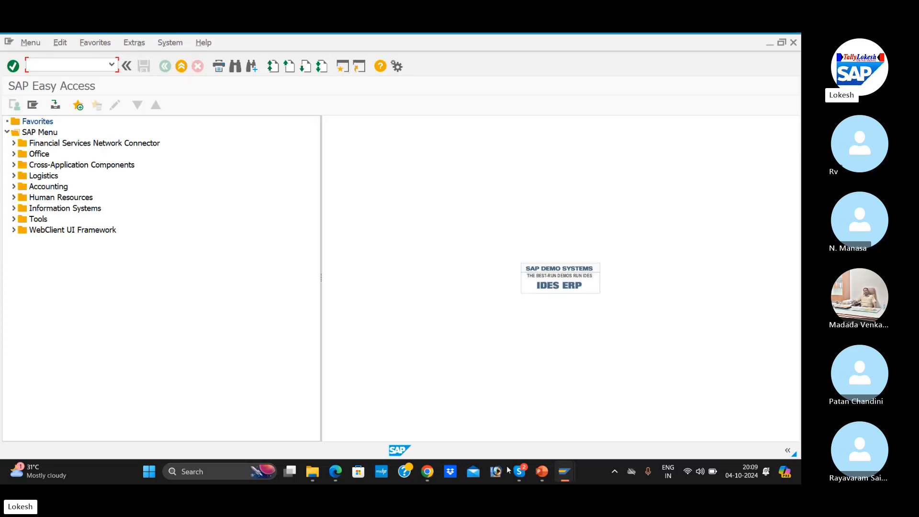
pyautogui.click(542, 472)
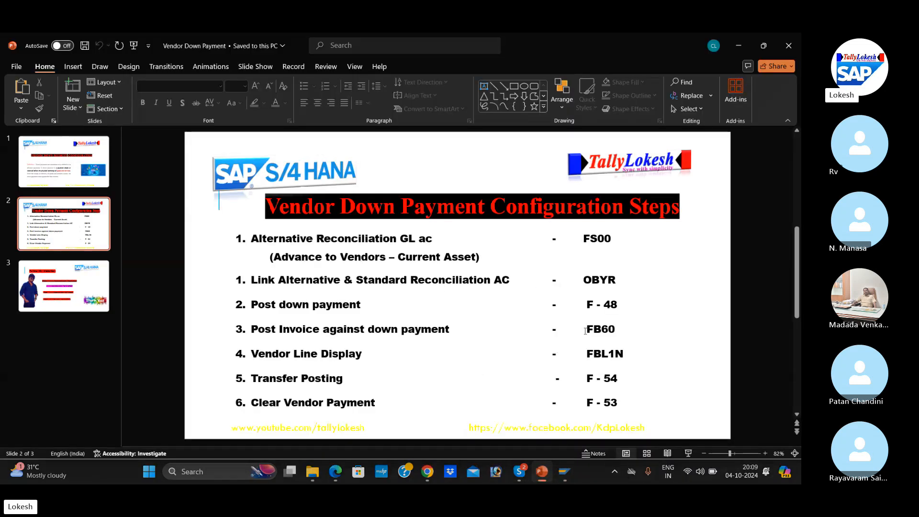
pyautogui.moveTo(585, 331); pyautogui.dragTo(608, 332)
pyautogui.click(566, 474)
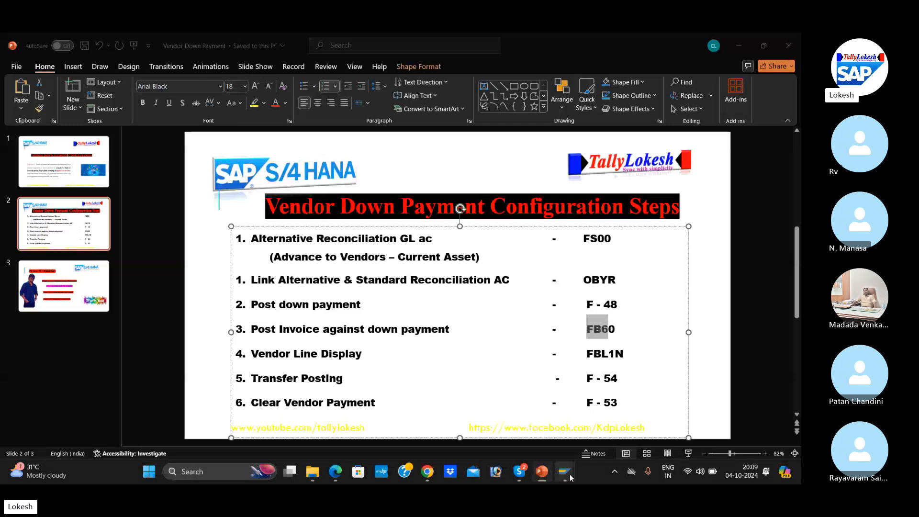
pyautogui.click(667, 418)
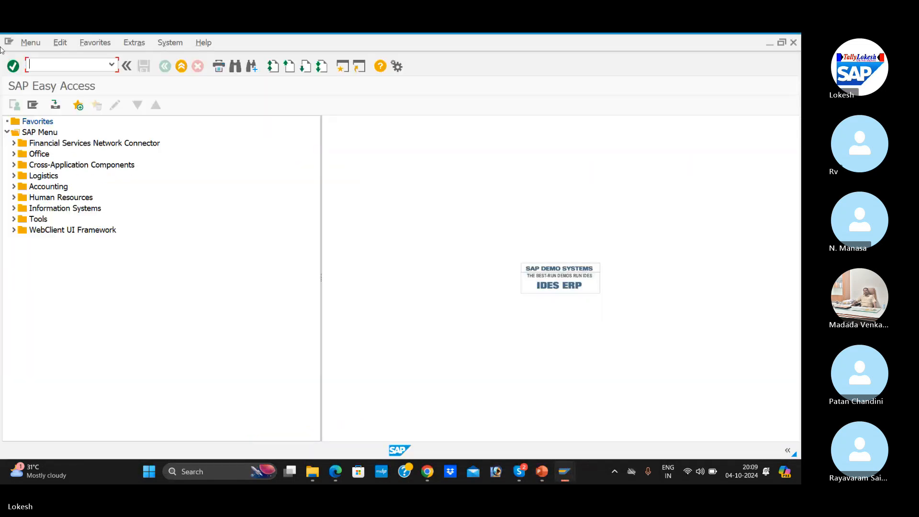
pyautogui.write('FB60')
pyautogui.press('Return')
pyautogui.hotkey('alt', 'Tab')
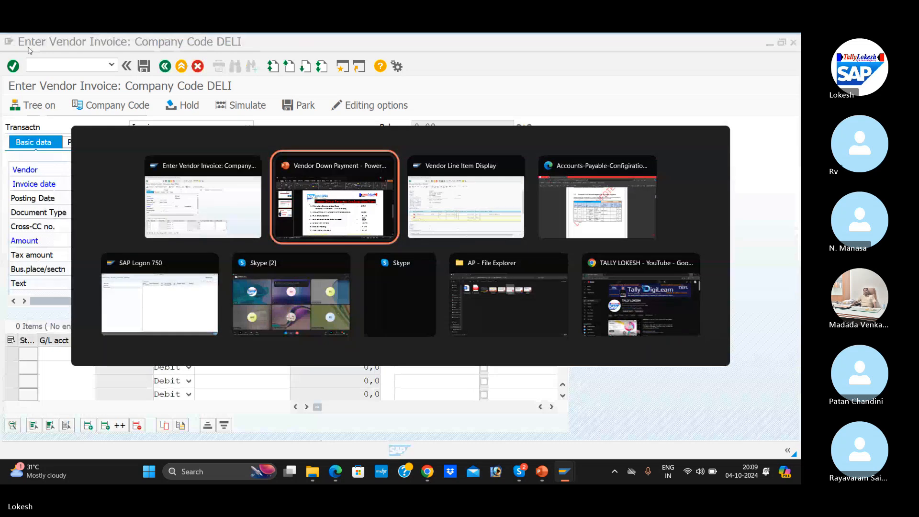
pyautogui.press('Tab')
pyautogui.press('Tab')
pyautogui.press('Tab')
pyautogui.press('Tab')
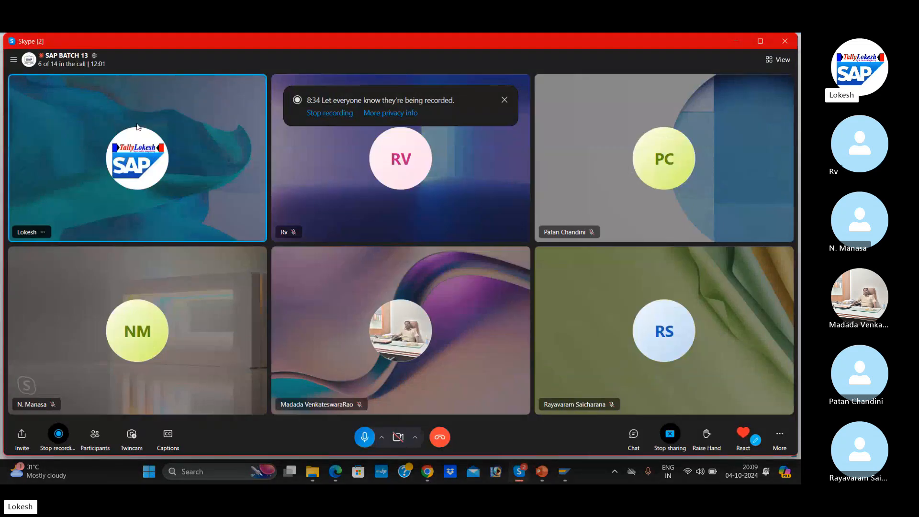
pyautogui.hotkey('alt', 'Tab')
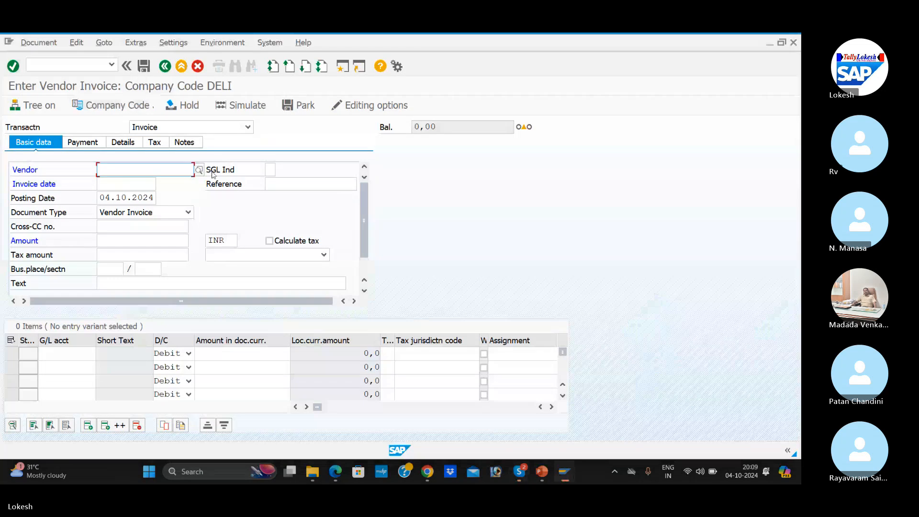
# Enter the vendor account on the vendor invoice and set its invoice date to 04.10.2024.
pyautogui.click(127, 182)
pyautogui.click(130, 187)
pyautogui.press('Down')
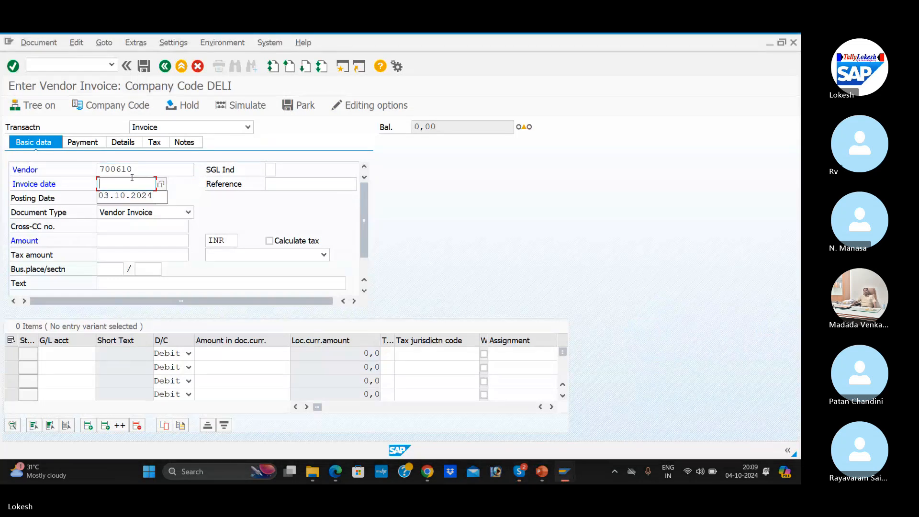
pyautogui.write('04.10.')
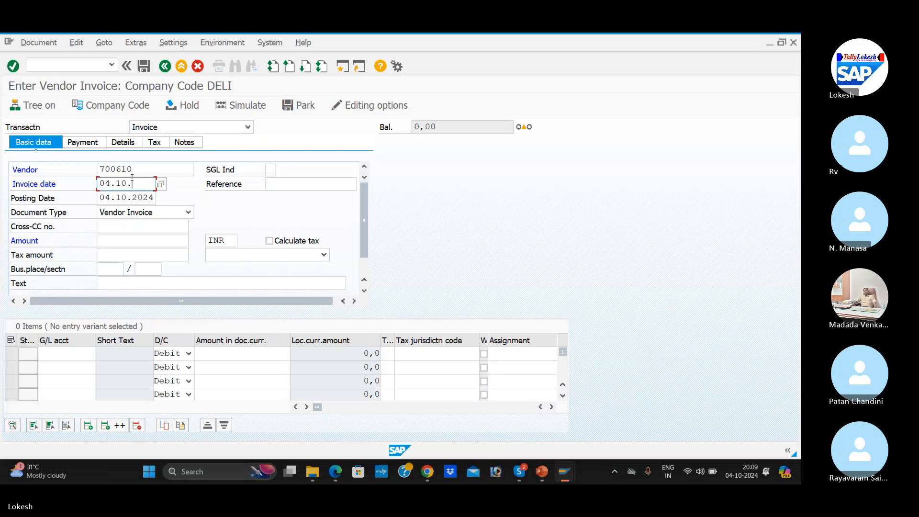
pyautogui.write('2024')
# Set the vendor invoice's reference to VEN -0003.
pyautogui.press('Tab')
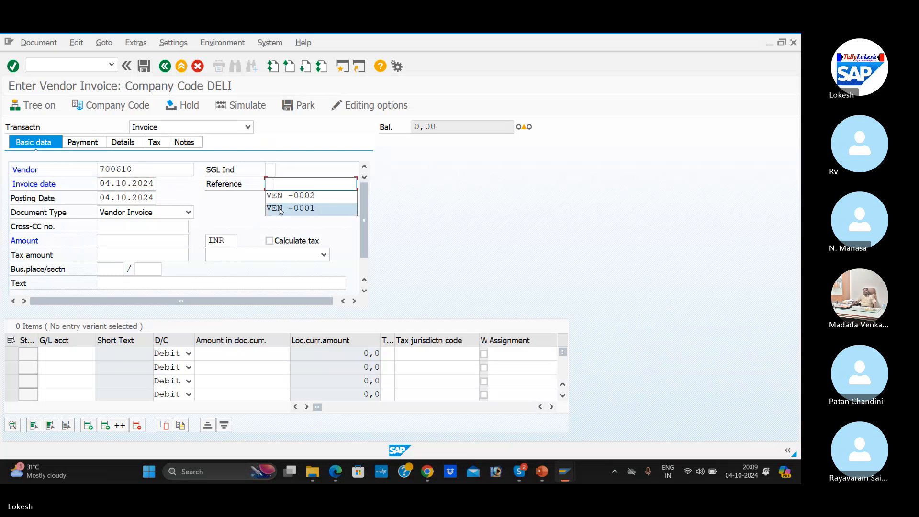
pyautogui.click(308, 198)
pyautogui.press('BackSpace')
pyautogui.write('3')
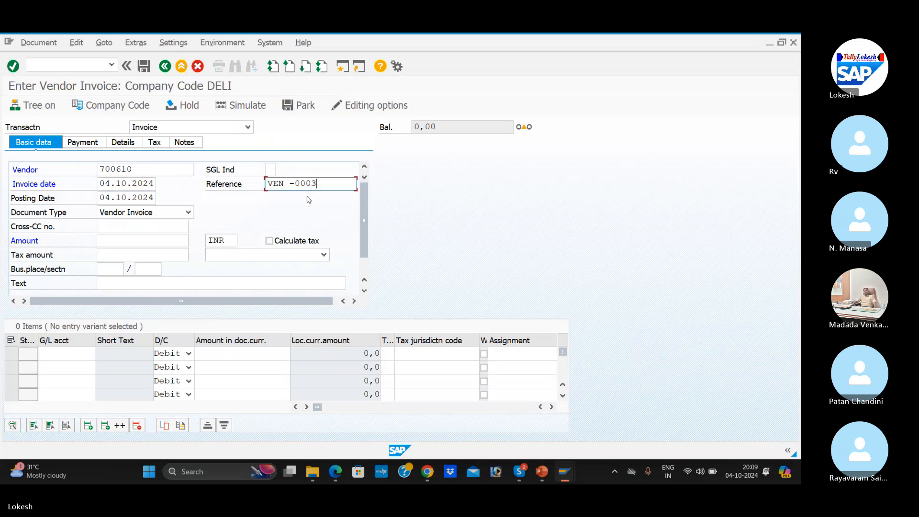
# Set the vendor invoice's amount to 100000 INR and choose the Purchase A/c G/L account for the first line item.
pyautogui.click(124, 237)
pyautogui.click(127, 254)
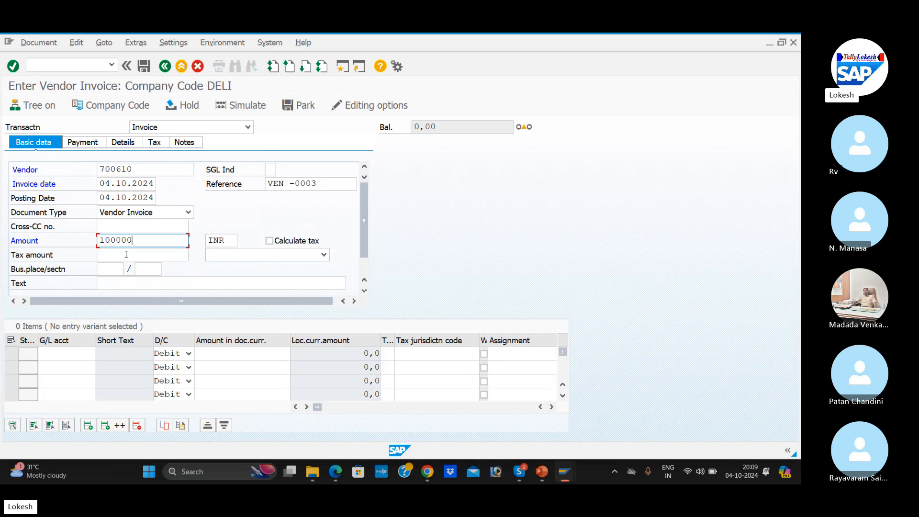
pyautogui.click(83, 359)
pyautogui.click(101, 354)
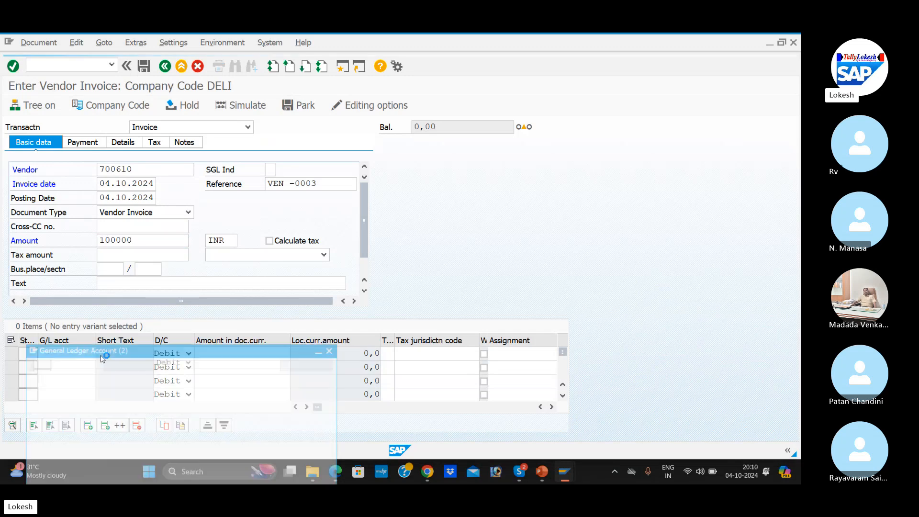
pyautogui.press('Return')
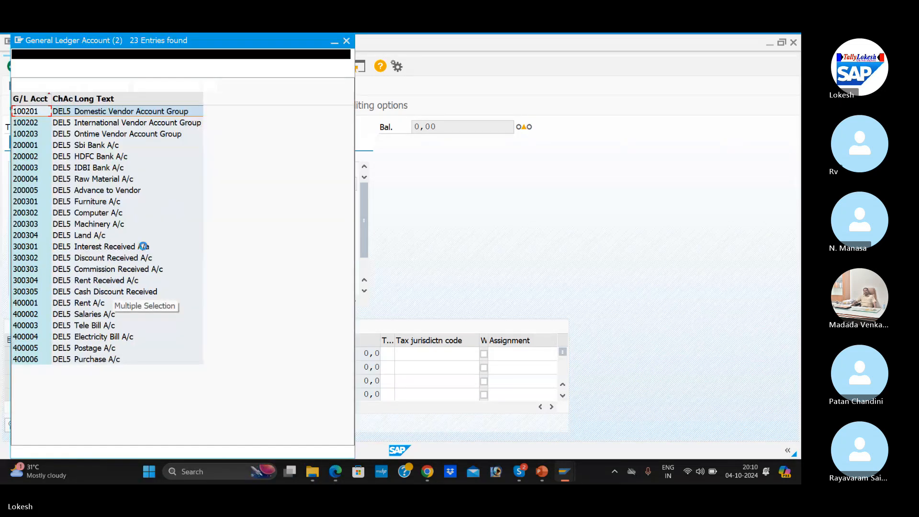
pyautogui.doubleClick(96, 359)
# Set the Purchase A/c line item's debit amount in document currency to 100000.
pyautogui.press('Tab')
pyautogui.press('Tab')
pyautogui.press('Tab')
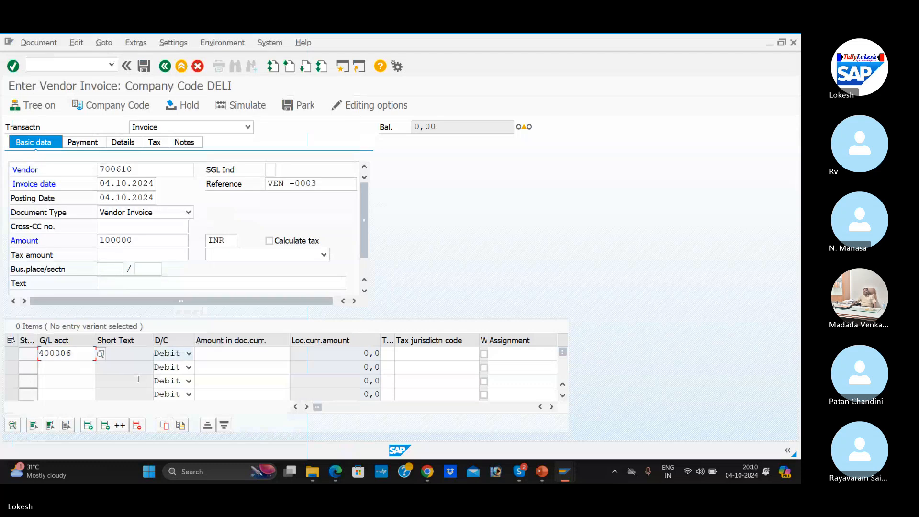
pyautogui.click(248, 368)
# Set the line item's text to Purchase A/c and confirm the entries, accepting the down payment notice.
pyautogui.press('Tab')
pyautogui.press('Tab')
pyautogui.press('Tab')
pyautogui.press('Tab')
pyautogui.press('Tab')
pyautogui.press('Tab')
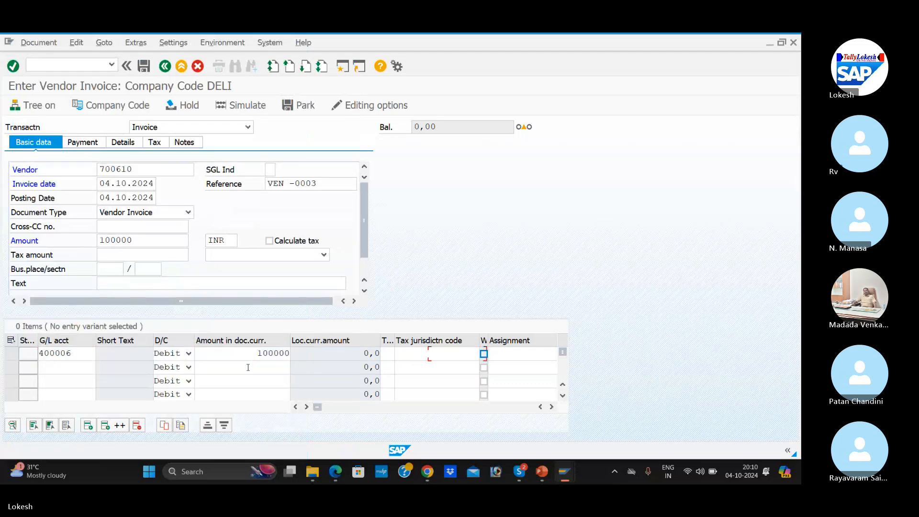
pyautogui.press('space')
pyautogui.click(489, 368)
pyautogui.press('Tab')
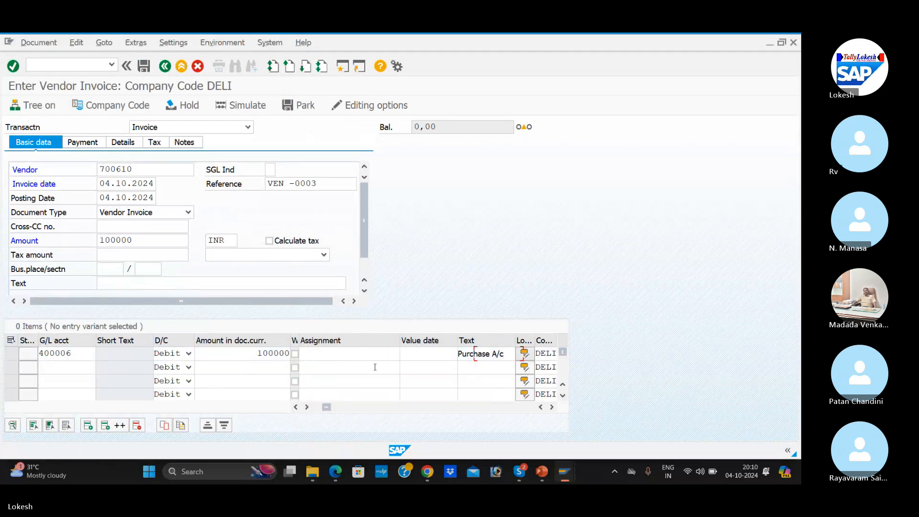
pyautogui.press('Return')
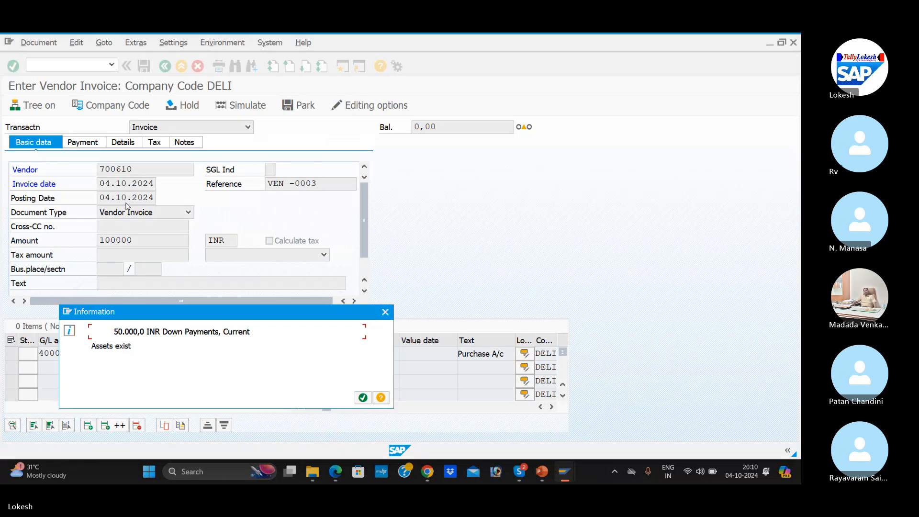
pyautogui.click(360, 399)
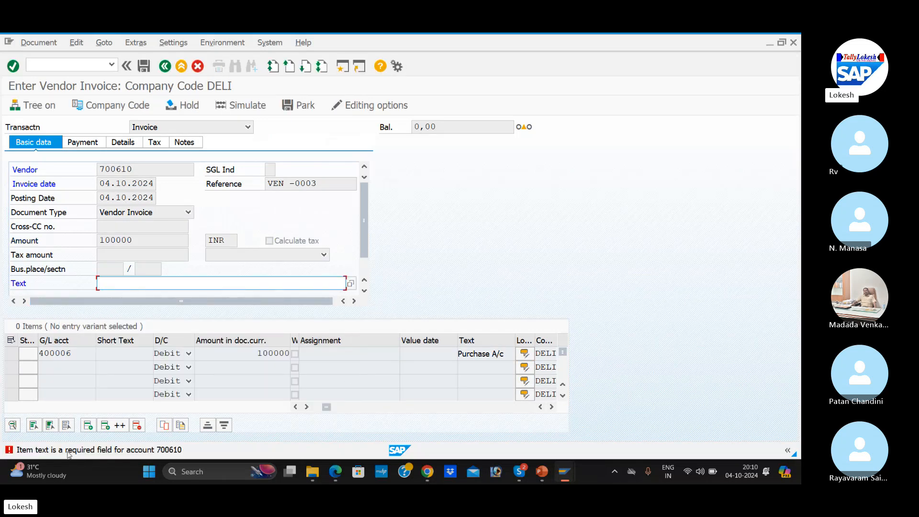
# Enter VENDOR INVOICE as the invoice's basic data text, and post the invoice after simulating it.
pyautogui.click(141, 284)
pyautogui.click(141, 295)
pyautogui.press('Return')
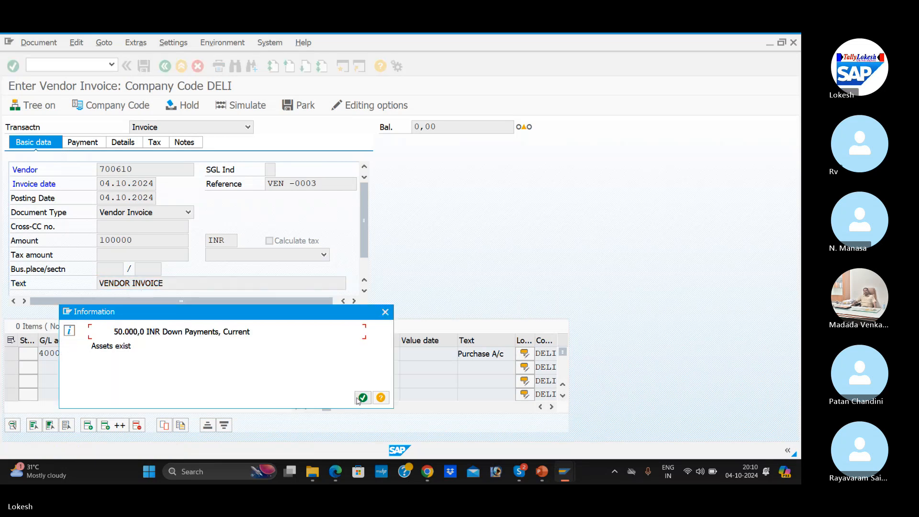
pyautogui.click(363, 397)
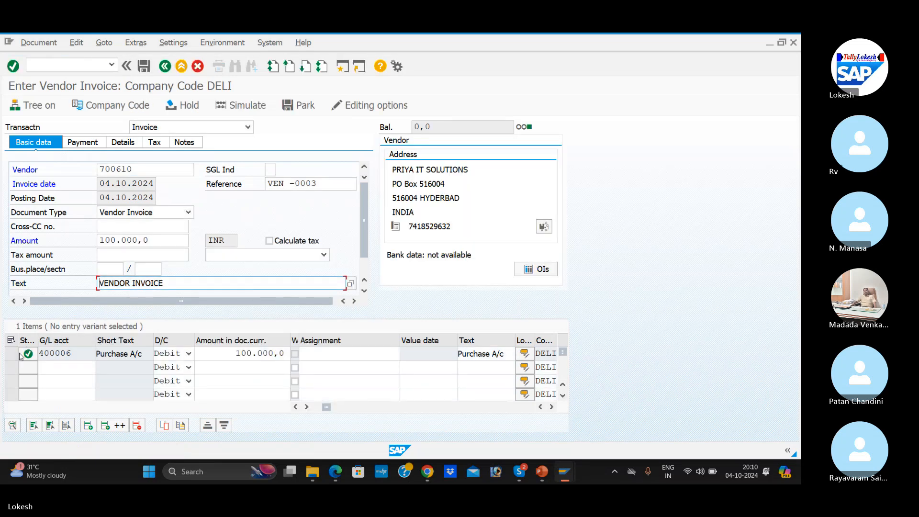
pyautogui.click(239, 111)
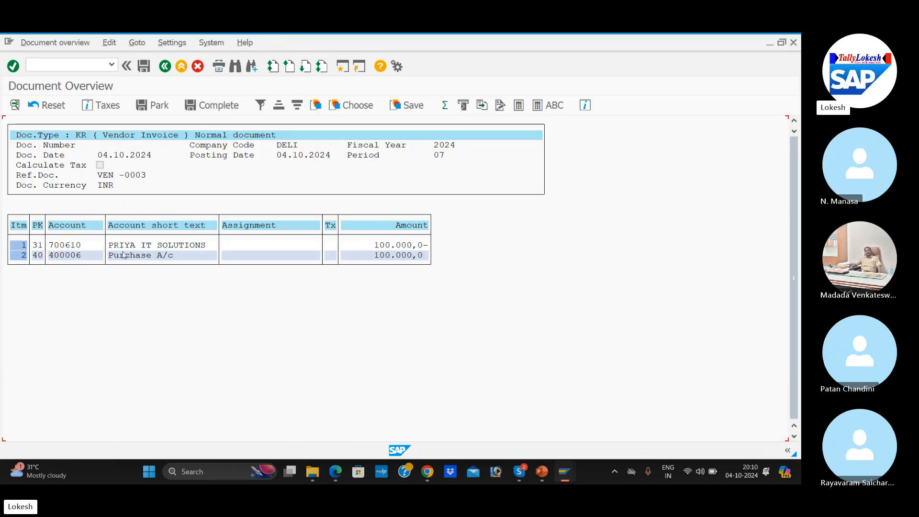
pyautogui.click(144, 67)
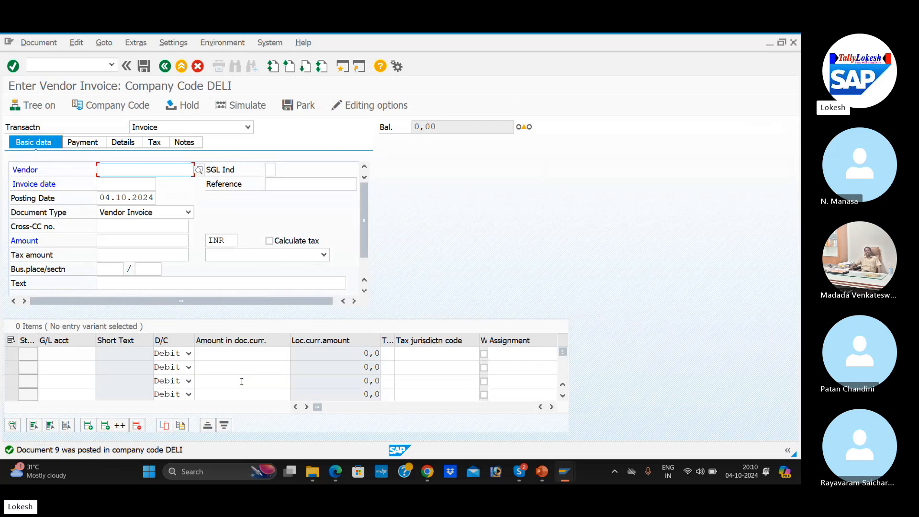
# Return to the Vendor Line Item Display session and refresh the vendor's list of open items.
pyautogui.hotkey('alt', 'Tab')
pyautogui.hotkey('alt', 'Tab')
pyautogui.hotkey('alt', 'Tab')
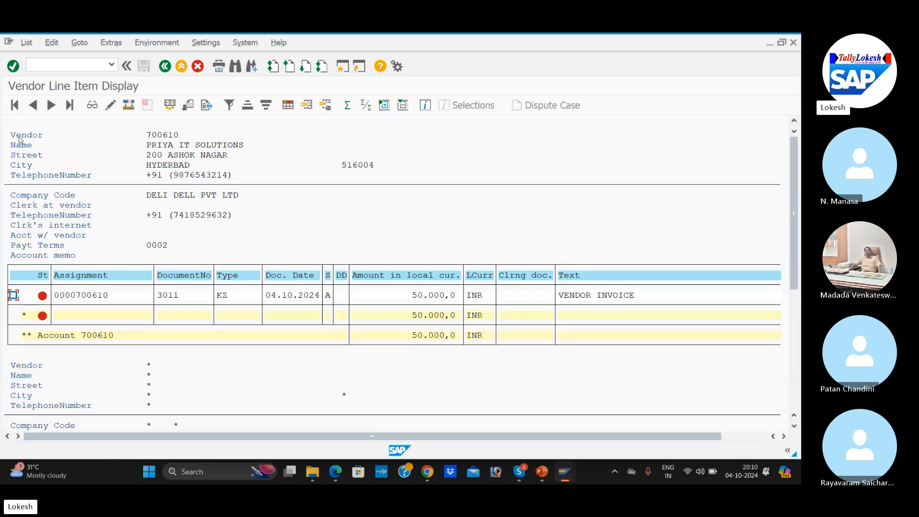
pyautogui.click(26, 42)
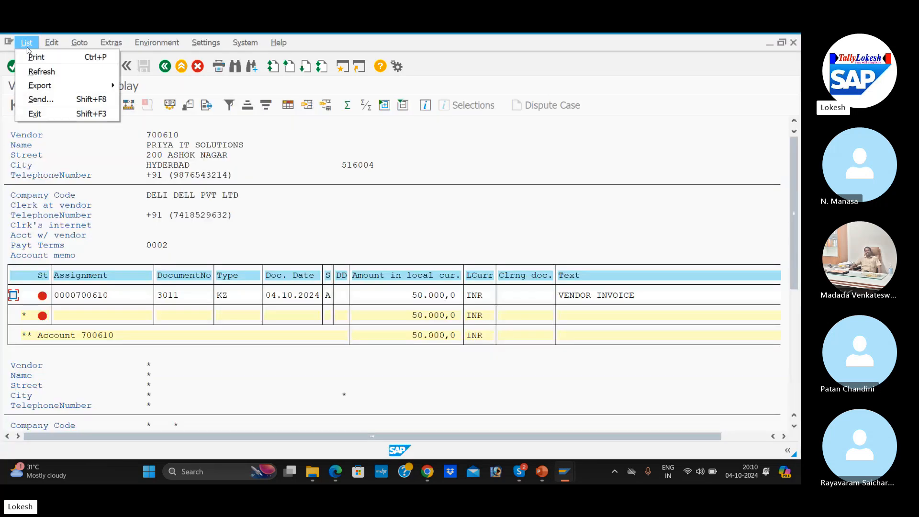
pyautogui.click(34, 71)
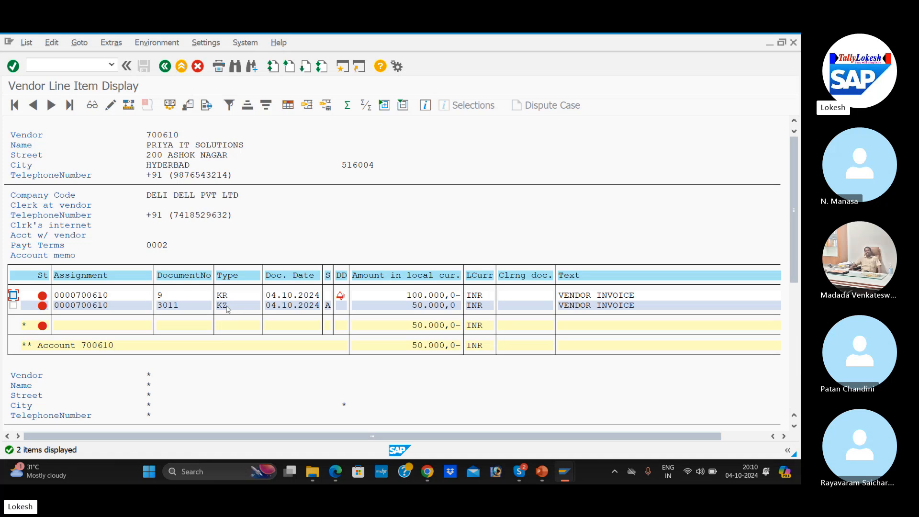
# Check the PowerPoint configuration slide for the transfer posting transaction, and open F-54 in the SAP vendor invoice session.
pyautogui.click(541, 474)
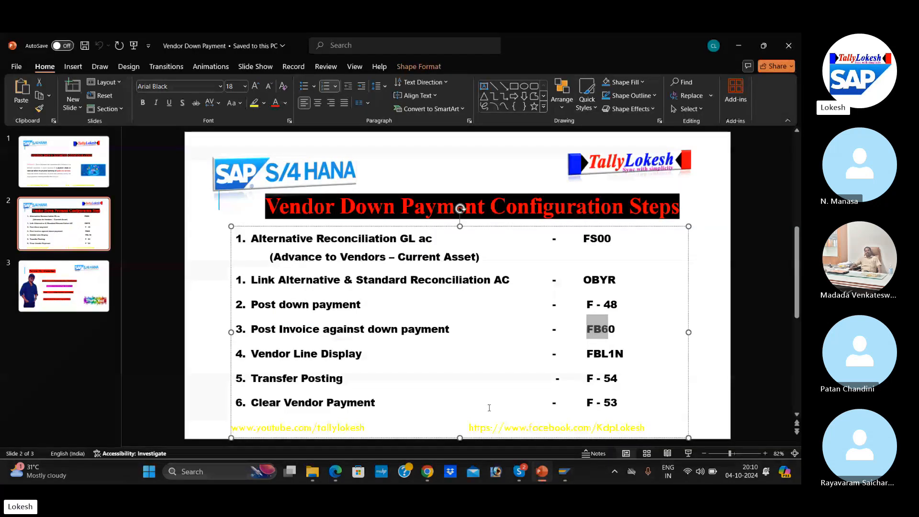
pyautogui.moveTo(588, 379); pyautogui.dragTo(630, 381)
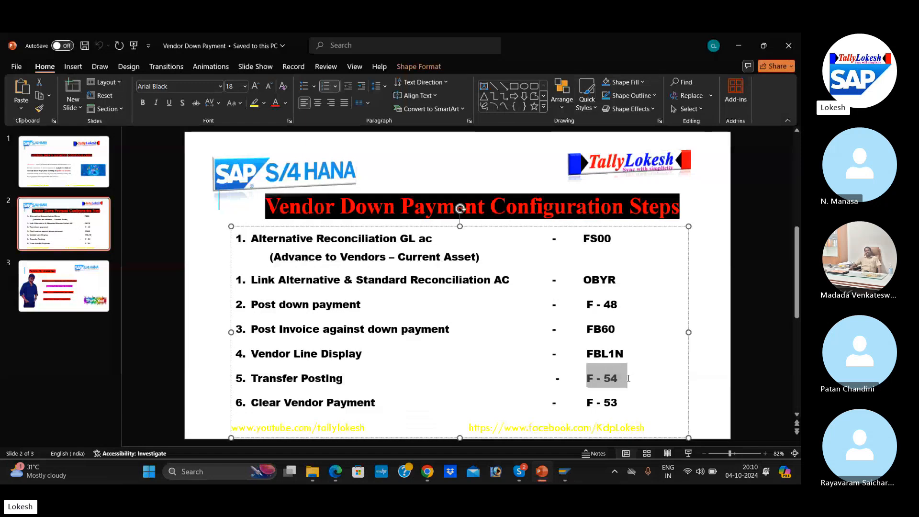
pyautogui.hotkey('alt', 'Tab')
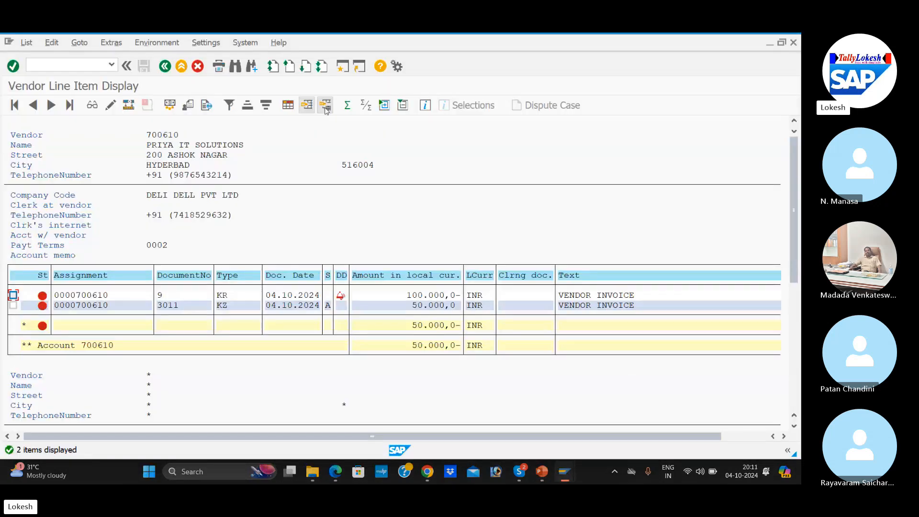
pyautogui.hotkey('alt', 'Tab')
pyautogui.press('Tab')
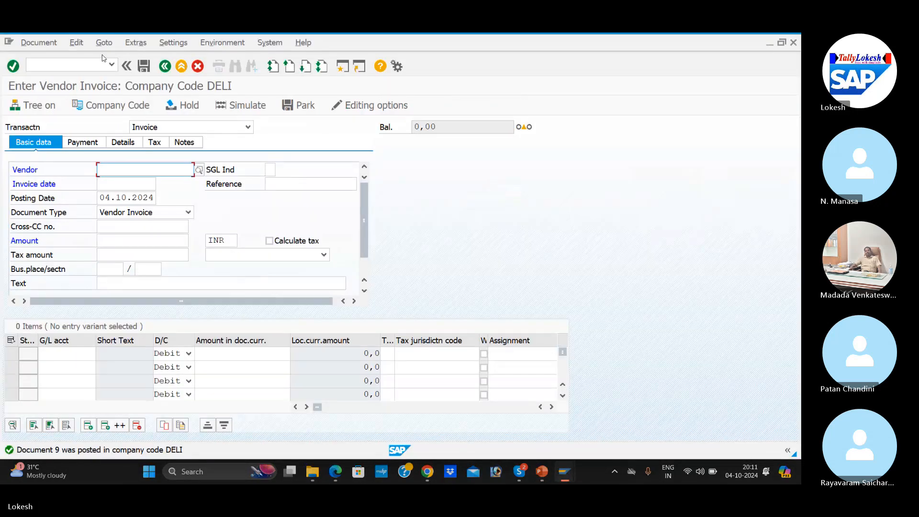
pyautogui.click(65, 67)
pyautogui.write('/N')
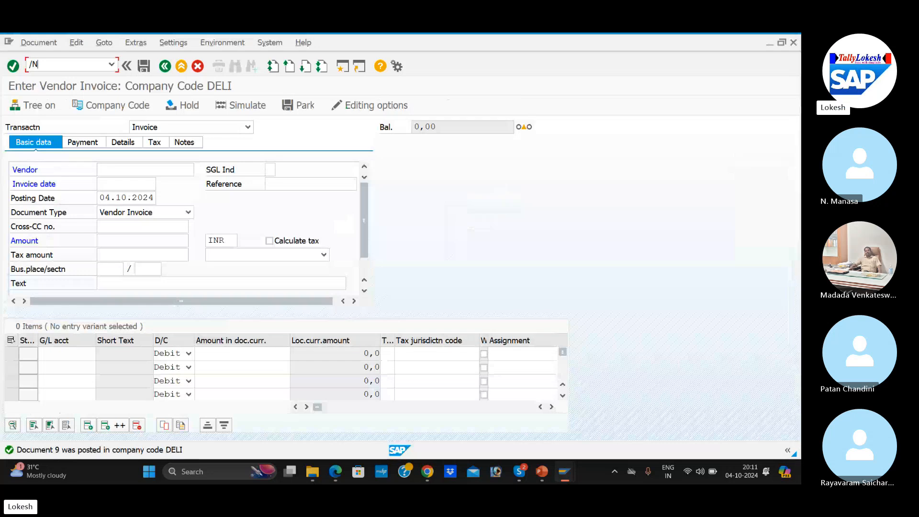
pyautogui.write('F9-54')
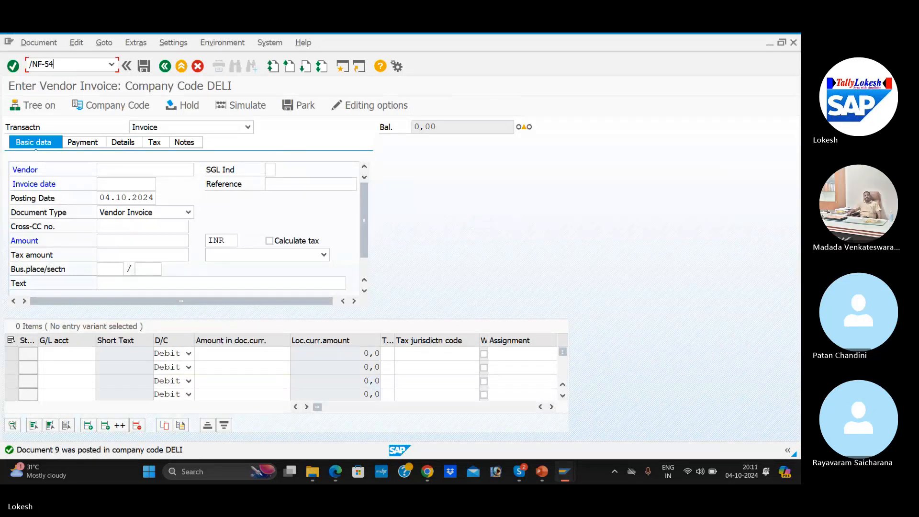
pyautogui.press('Return')
# Set the clearing document's date to 04.10.2024, its reference to VEN-004 and its header text to VENDOR DOWN PAYMENT.
pyautogui.click(124, 128)
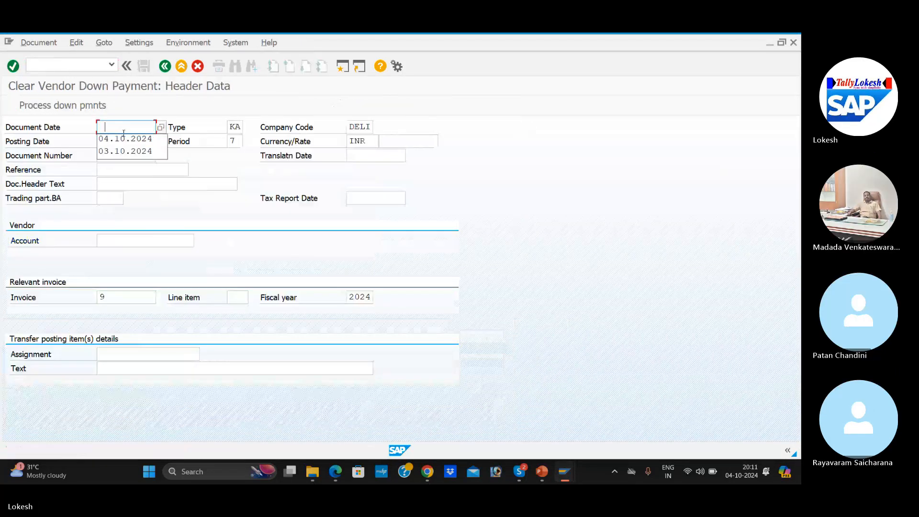
pyautogui.click(127, 143)
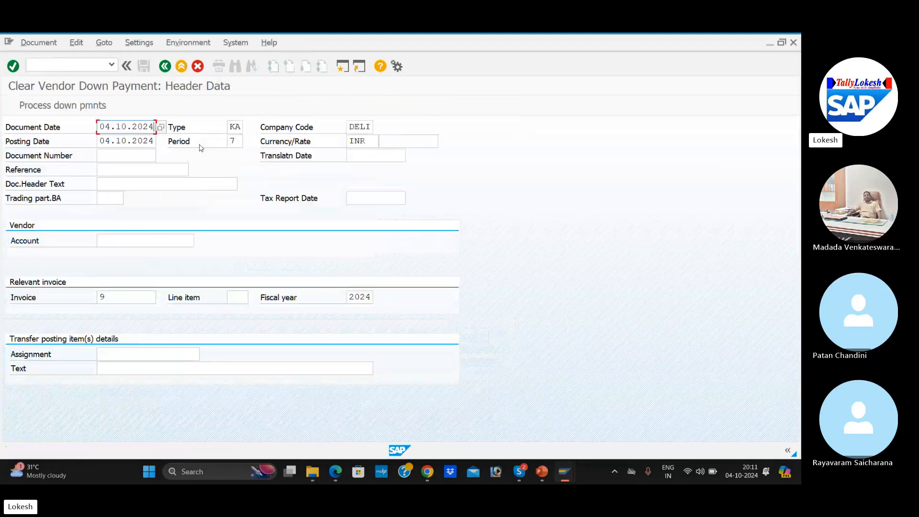
pyautogui.click(236, 127)
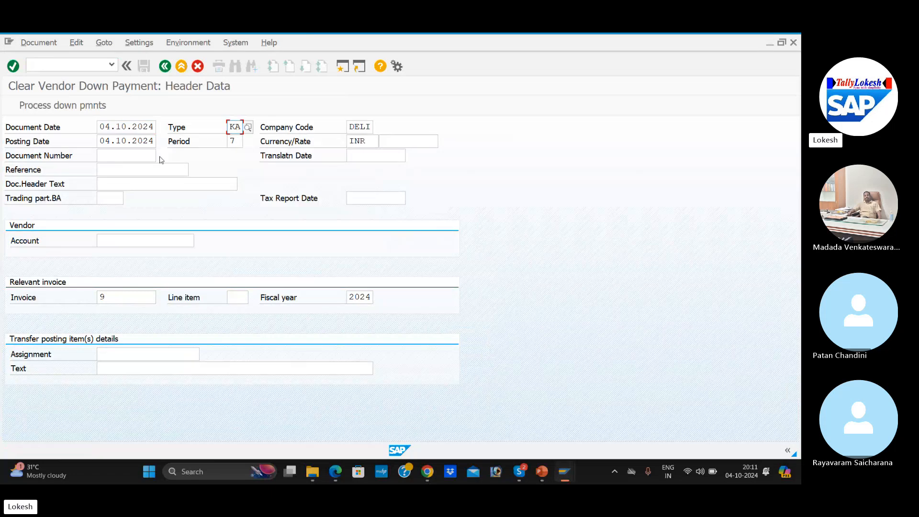
pyautogui.click(135, 171)
pyautogui.click(135, 183)
pyautogui.press('BackSpace')
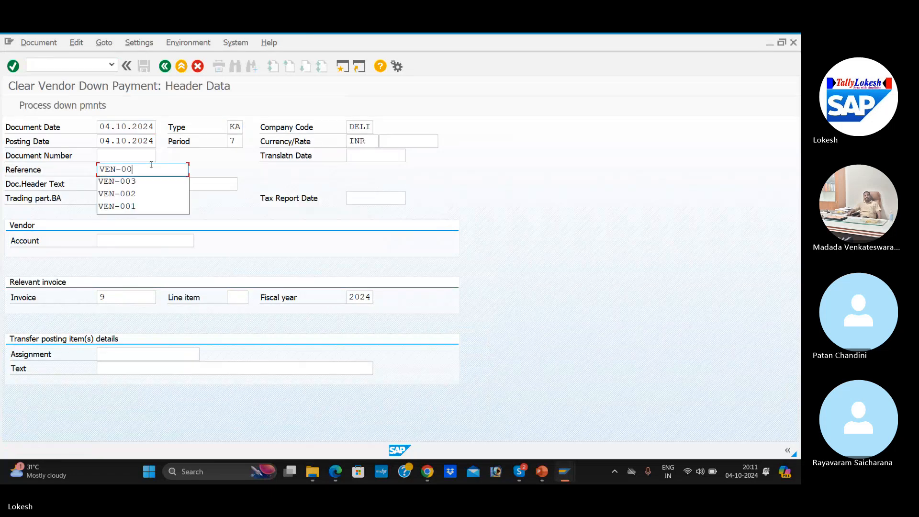
pyautogui.write('4')
pyautogui.click(152, 184)
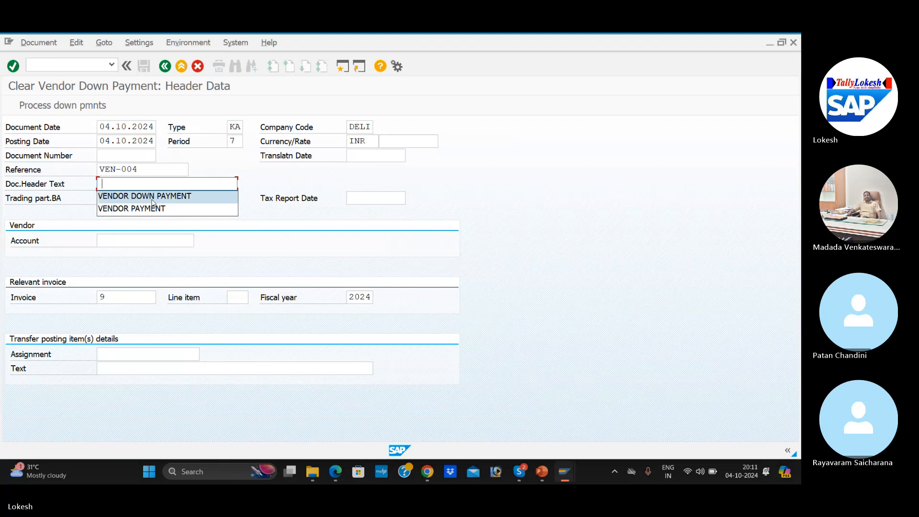
pyautogui.click(151, 198)
# Enter the vendor account and the transfer posting text VENDOR INVOICE, and try to process the down payments.
pyautogui.click(136, 245)
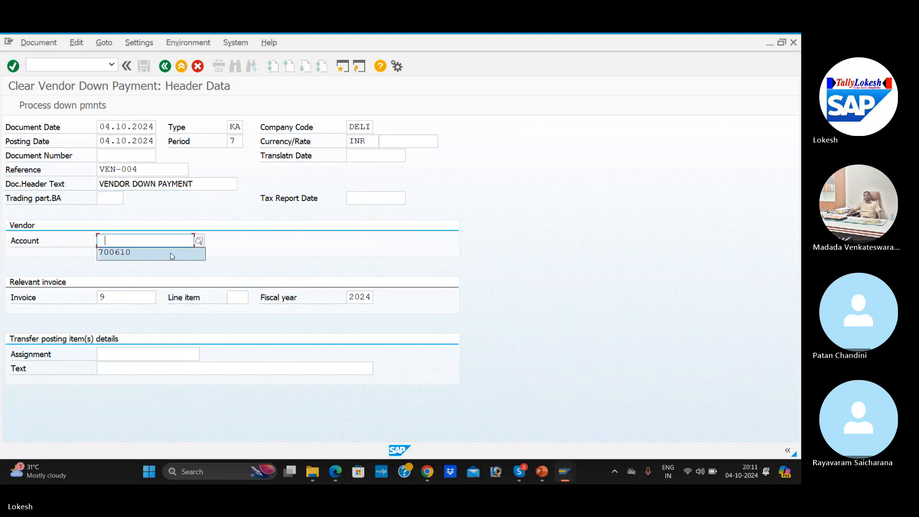
pyautogui.click(172, 257)
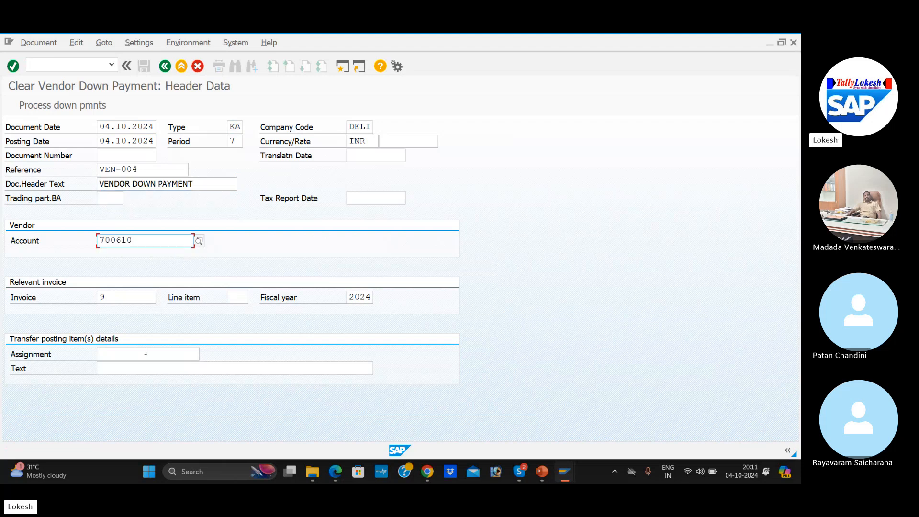
pyautogui.click(145, 369)
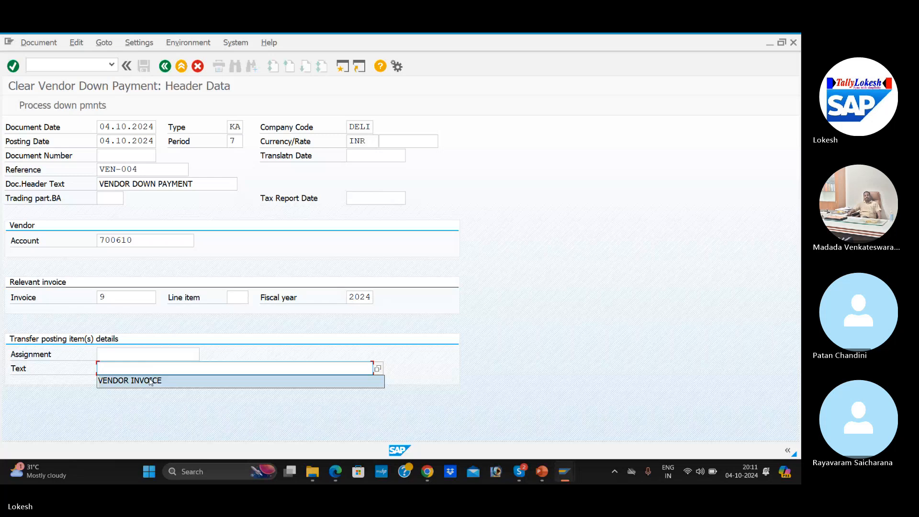
pyautogui.click(150, 381)
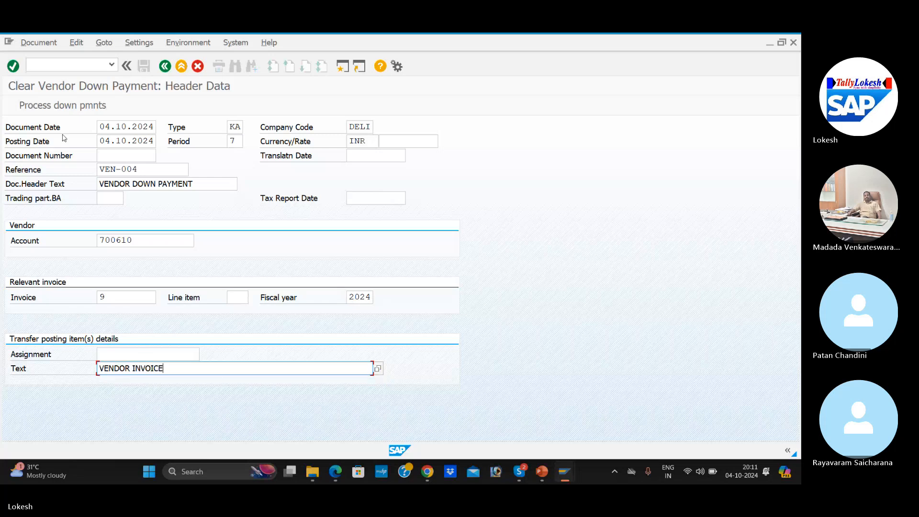
pyautogui.click(70, 105)
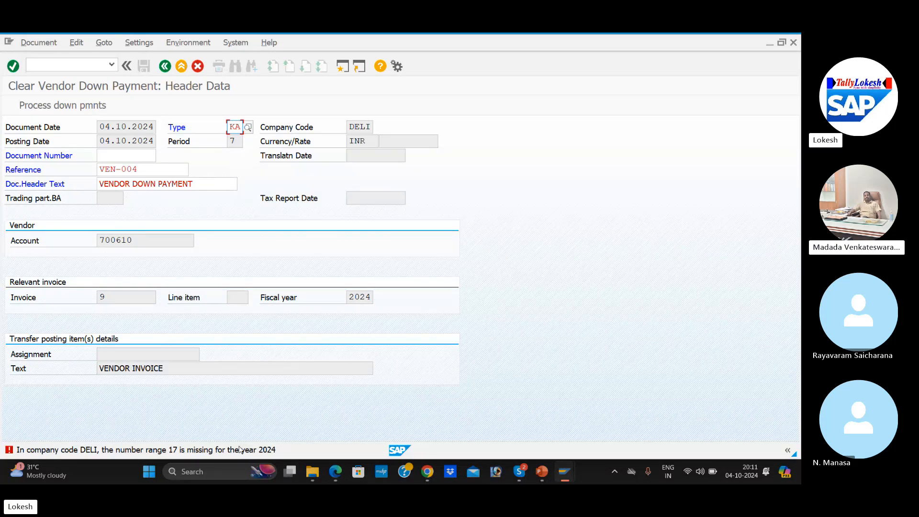
pyautogui.hotkey('alt', 'Tab')
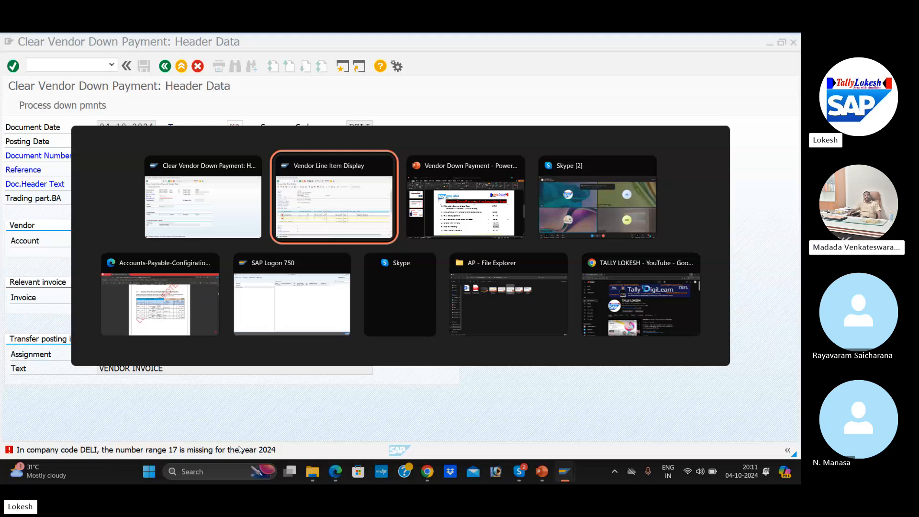
pyautogui.hotkey('alt', 'Tab')
pyautogui.hotkey('alt', 'Tab')
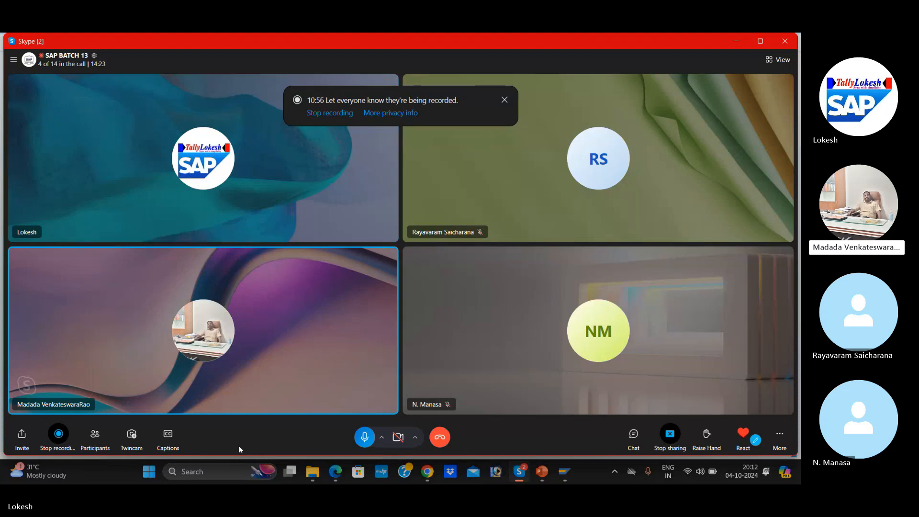
# Switch to the SAP Clear Vendor Down Payment session, go to FBN1 and open company code DELI's number range intervals for changing.
pyautogui.hotkey('alt', 'Tab')
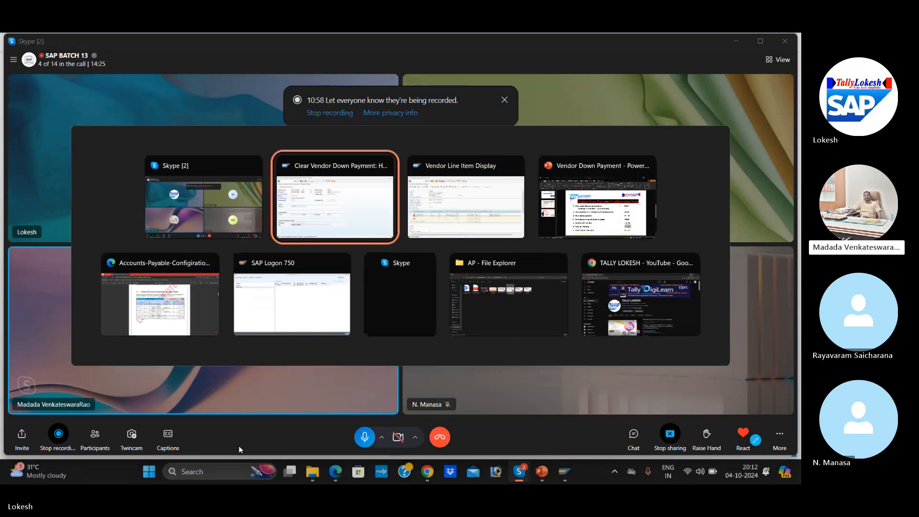
pyautogui.click(43, 64)
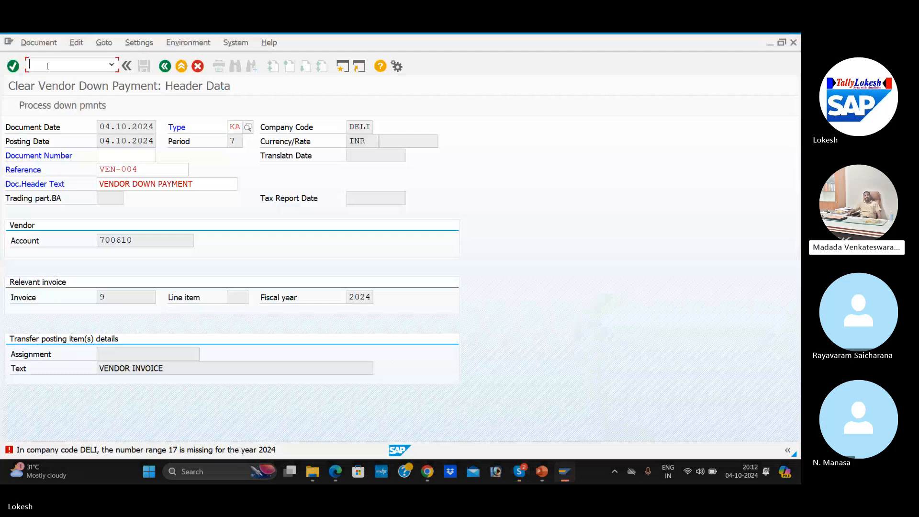
pyautogui.write('/NFB')
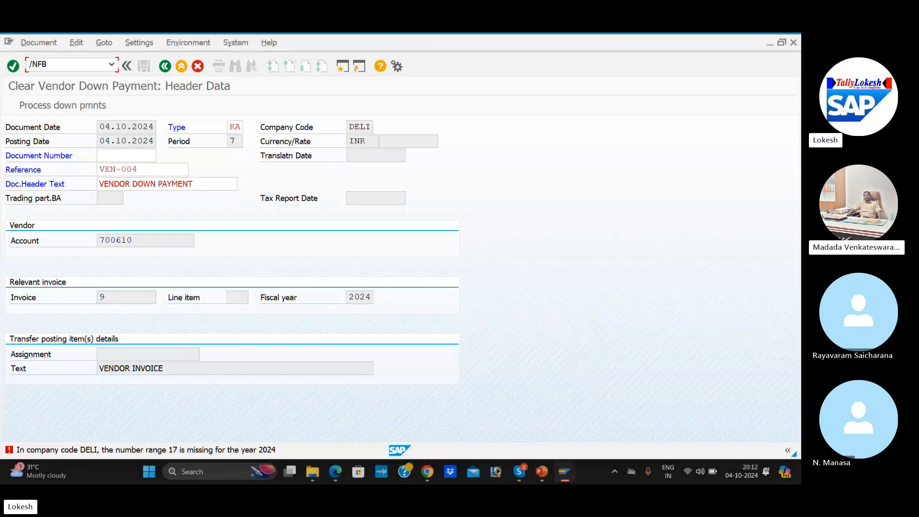
pyautogui.write('N1')
pyautogui.press('Return')
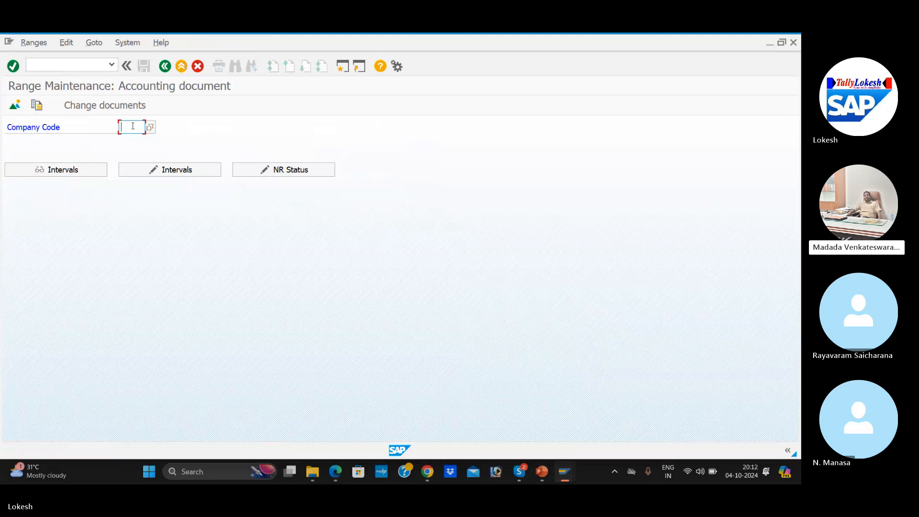
pyautogui.write('DELI')
pyautogui.click(174, 172)
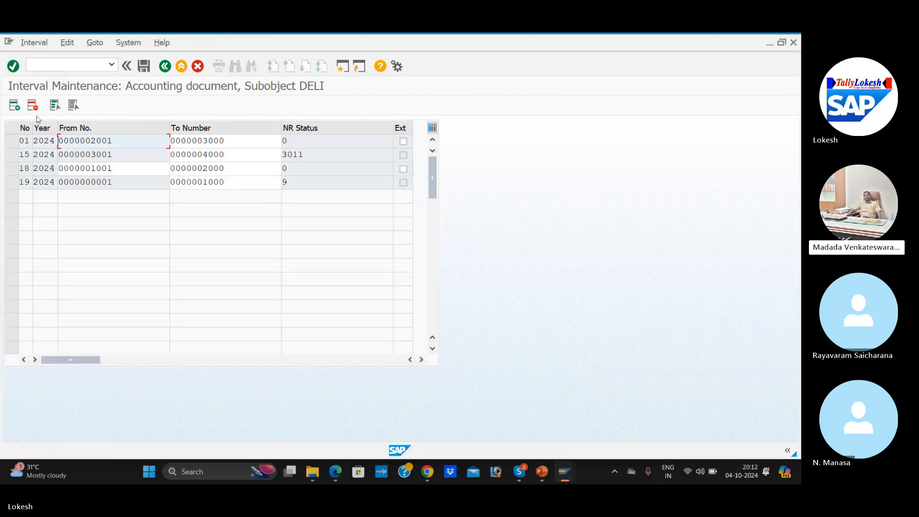
# Add number range 17 for year 2024 from 4001 to 5000, save it and acknowledge the transport notice.
pyautogui.click(15, 106)
pyautogui.write('17')
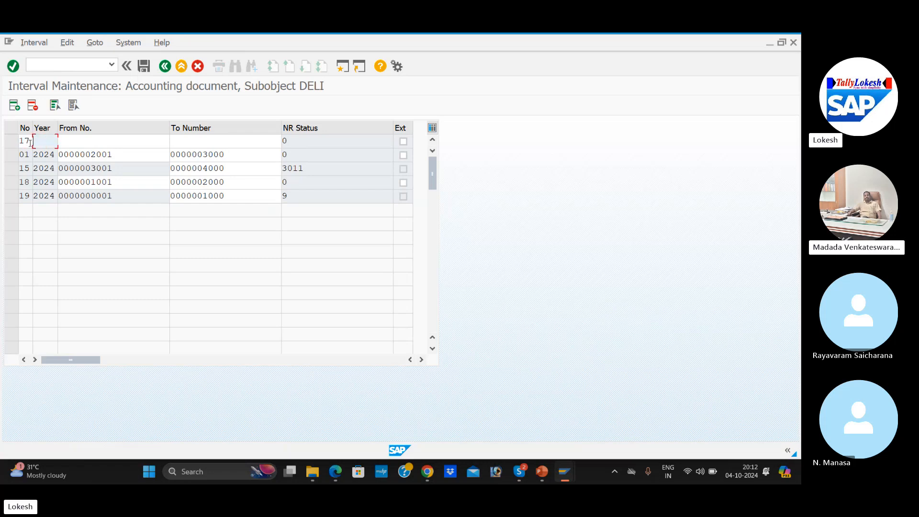
pyautogui.write('2024')
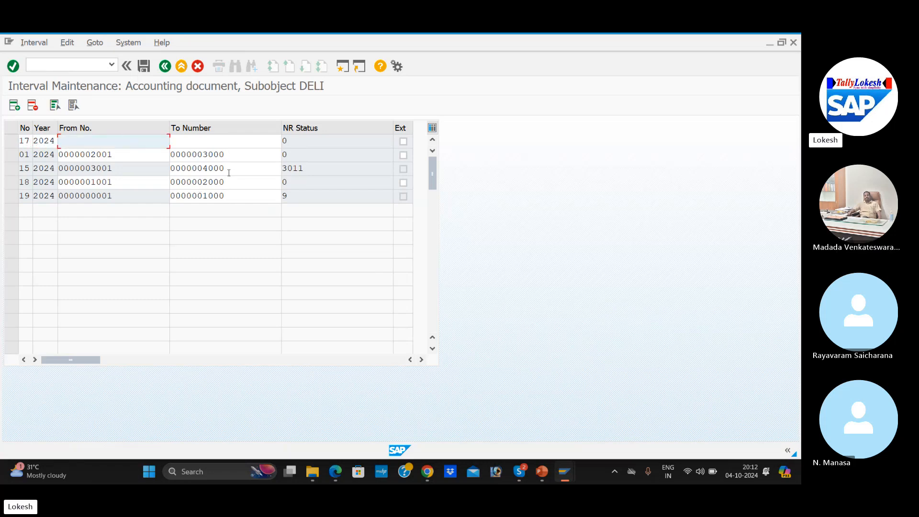
pyautogui.write('4000')
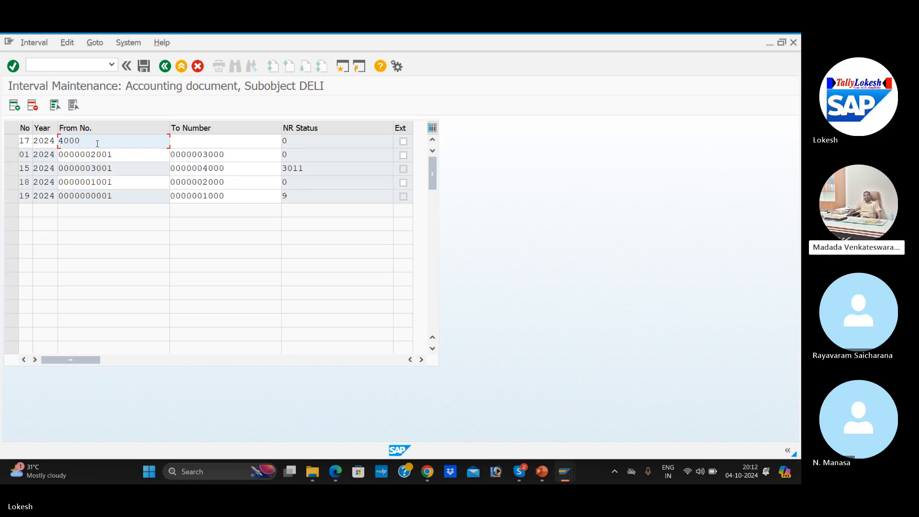
pyautogui.write('1')
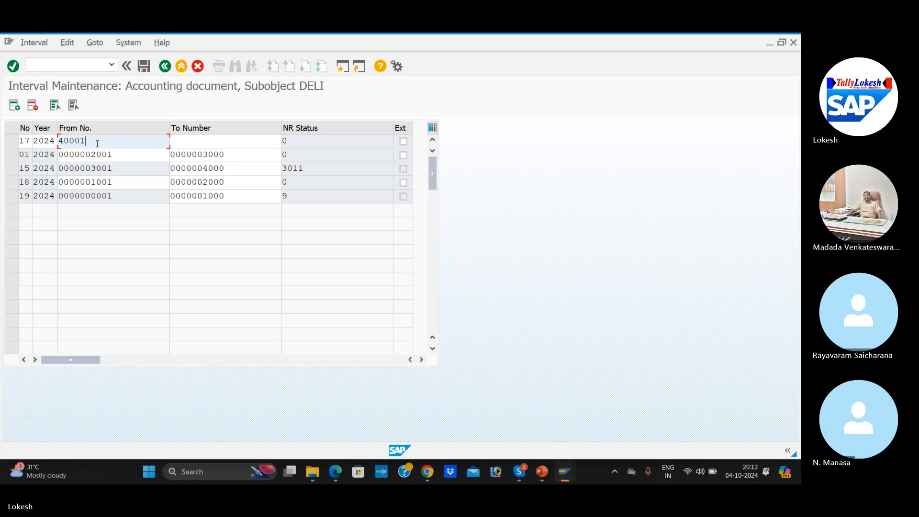
pyautogui.press('BackSpace')
pyautogui.press('BackSpace')
pyautogui.press('Tab')
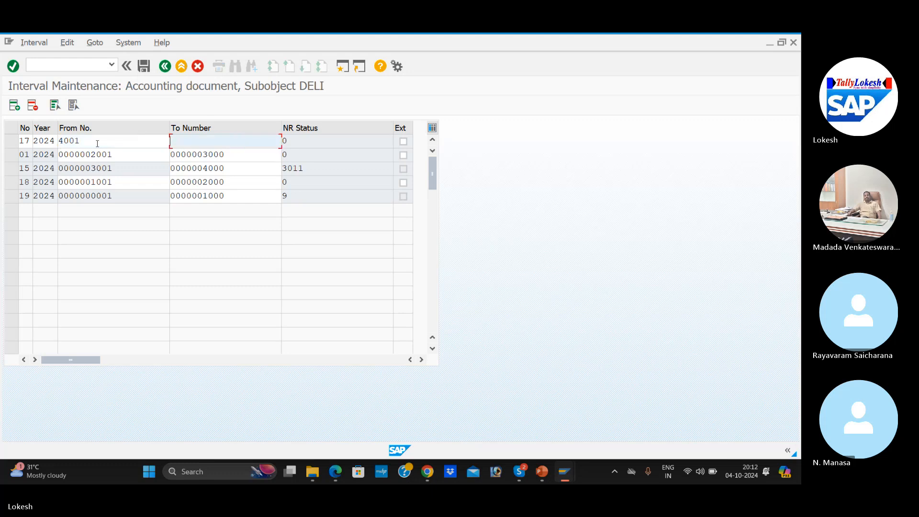
pyautogui.write('5000')
pyautogui.press('Return')
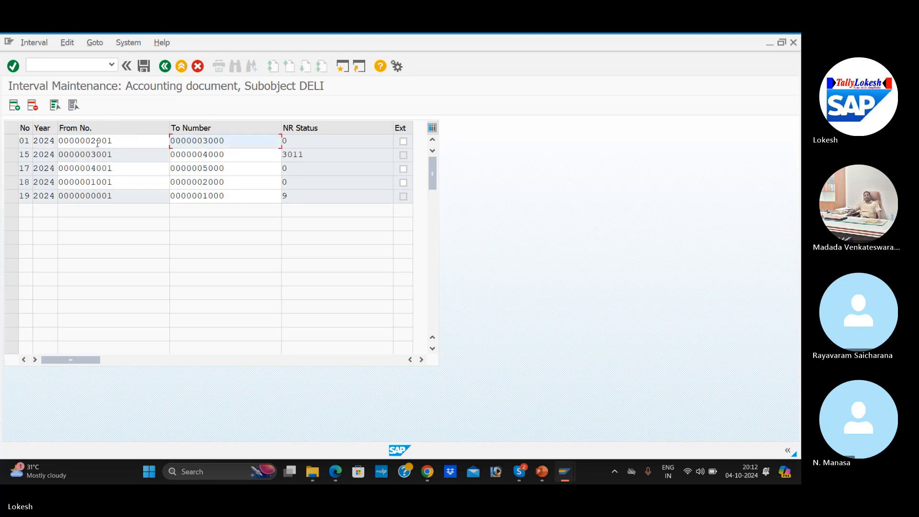
pyautogui.click(144, 65)
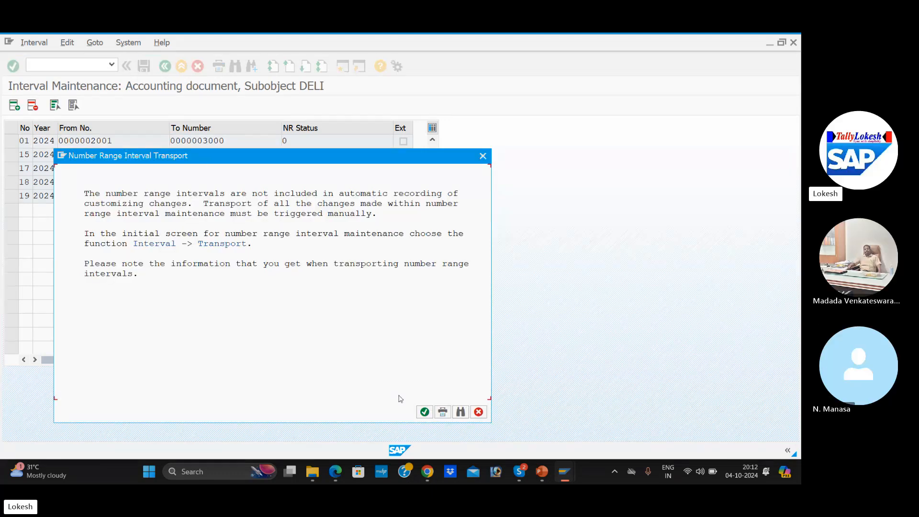
pyautogui.click(425, 412)
# Check the transfer posting transaction on the PowerPoint configuration slide, and reopen F-54 in the SAP number range session.
pyautogui.click(52, 59)
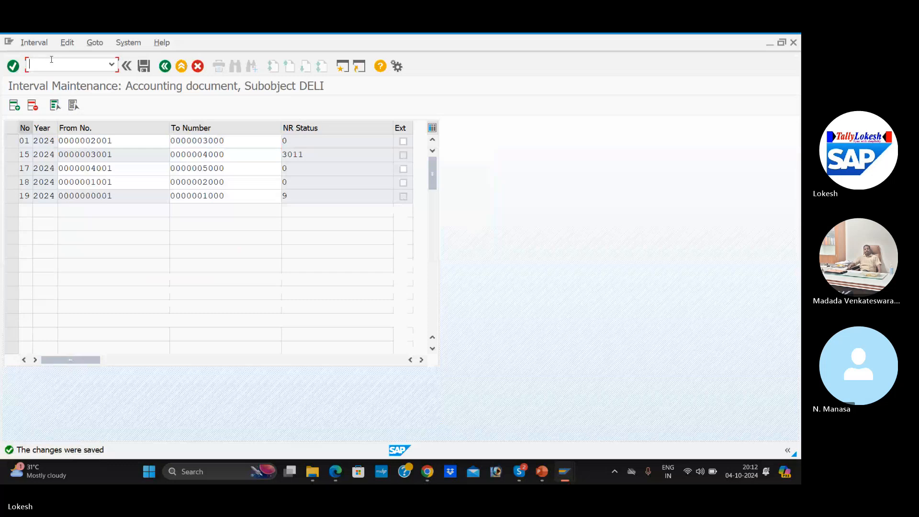
pyautogui.write('/NF-')
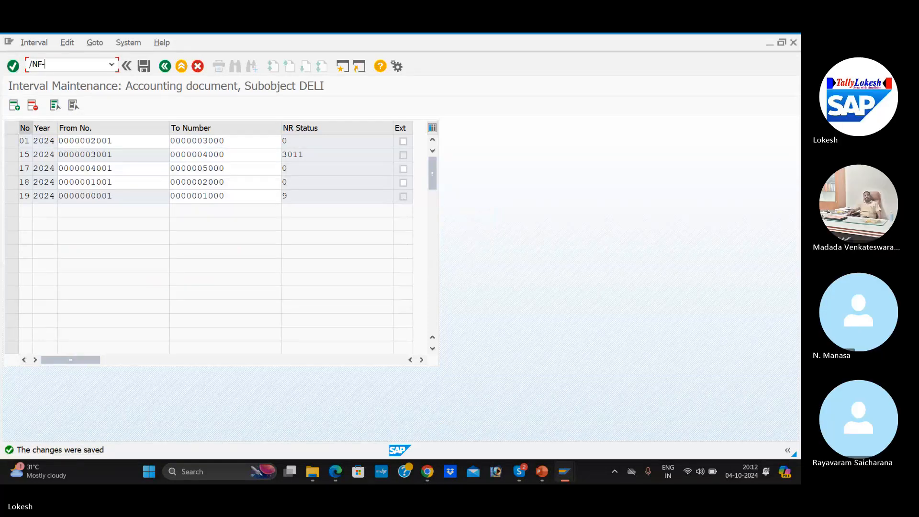
pyautogui.hotkey('alt', 'Tab')
pyautogui.hotkey('alt', 'Tab')
pyautogui.hotkey('alt', 'Tab')
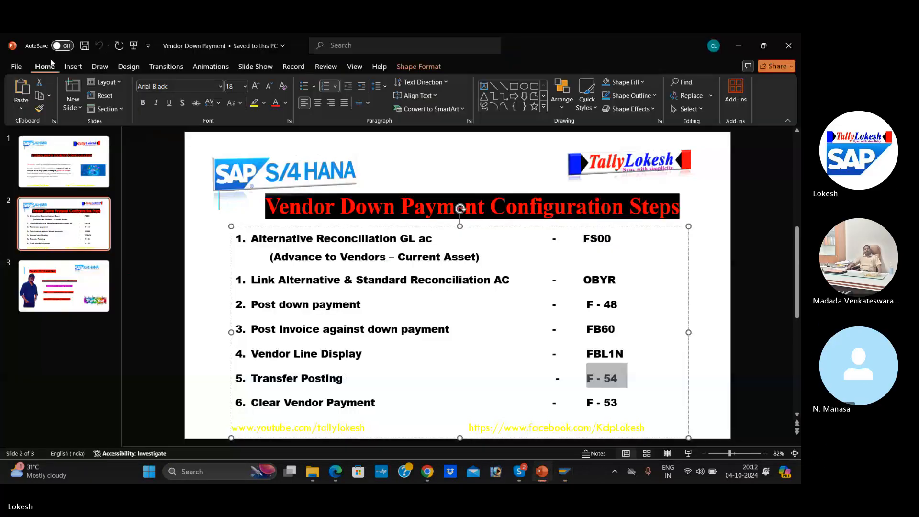
pyautogui.hotkey('alt', 'Tab')
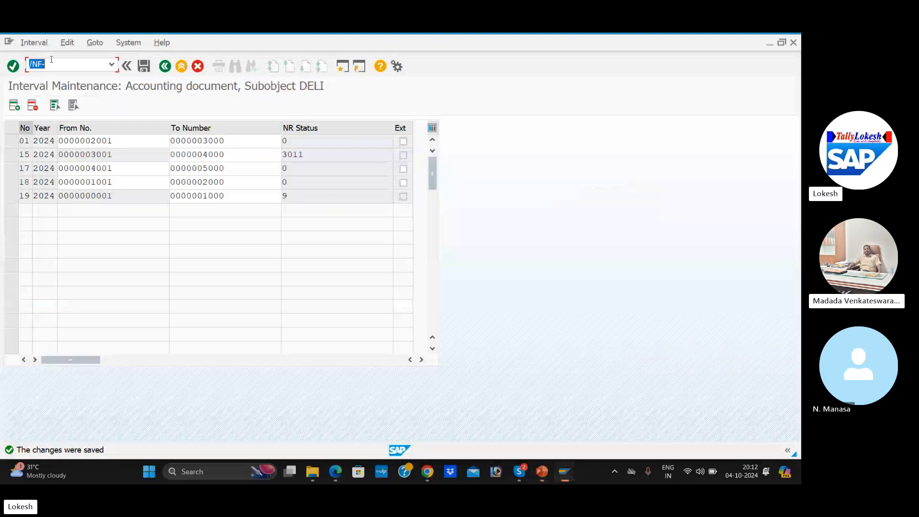
pyautogui.click(51, 59)
pyautogui.write('54')
pyautogui.press('Return')
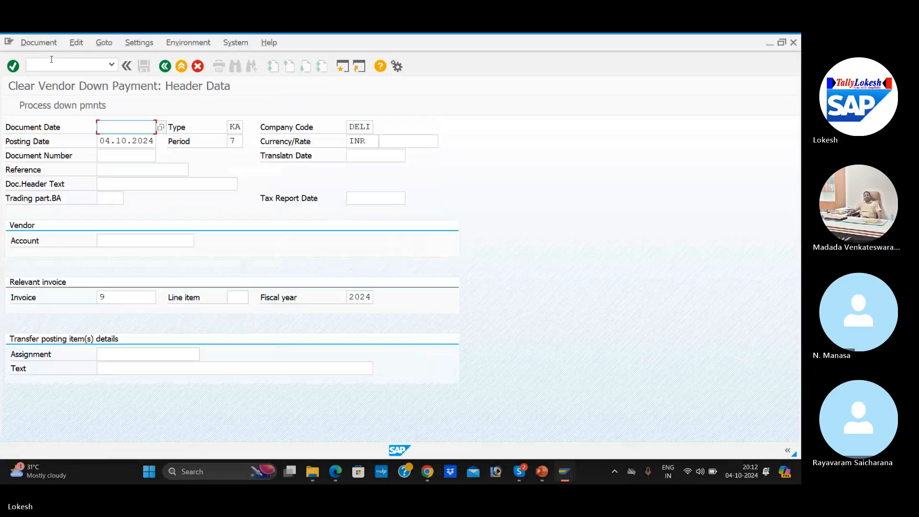
# Enter date 04.10.2024, reference VEN-004, header text VENDOR DOWN PAYMENT, the vendor account and transfer posting text VENDOR INVOICE.
pyautogui.click(122, 139)
pyautogui.click(117, 172)
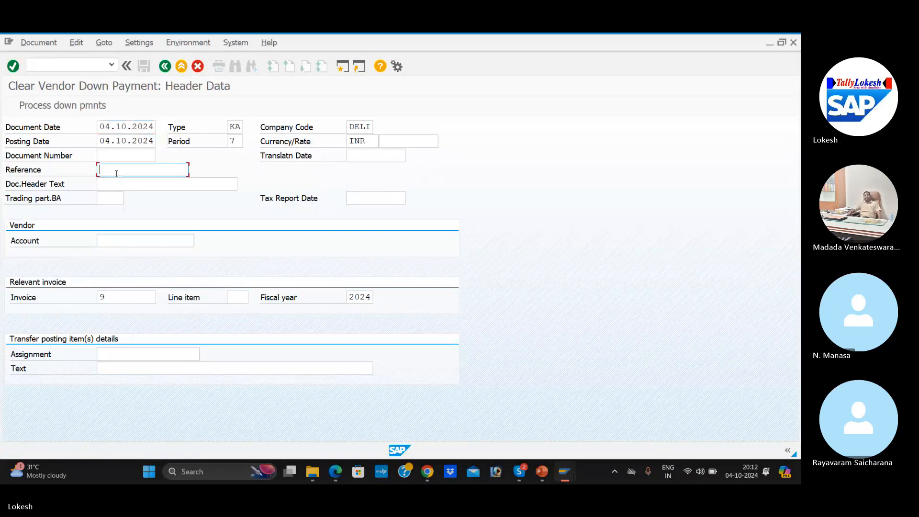
pyautogui.click(124, 186)
pyautogui.click(129, 186)
pyautogui.click(134, 196)
pyautogui.click(126, 238)
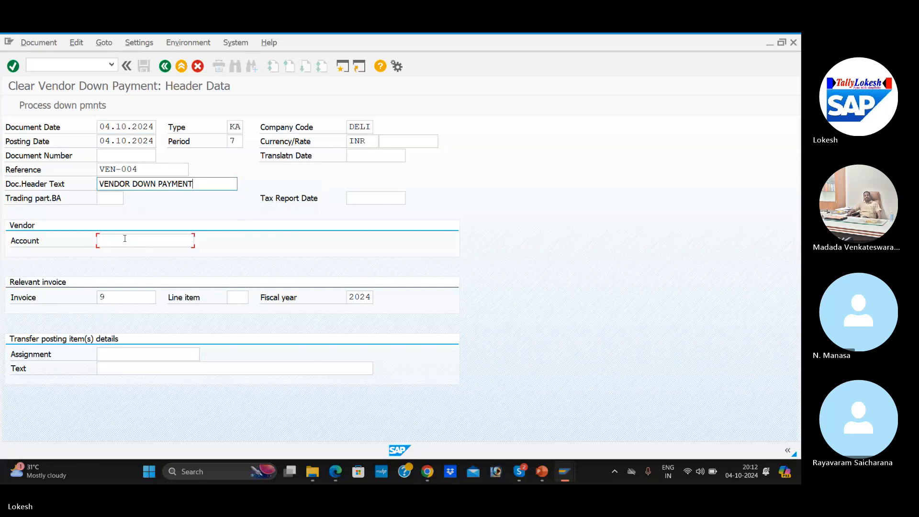
pyautogui.click(129, 252)
pyautogui.click(132, 368)
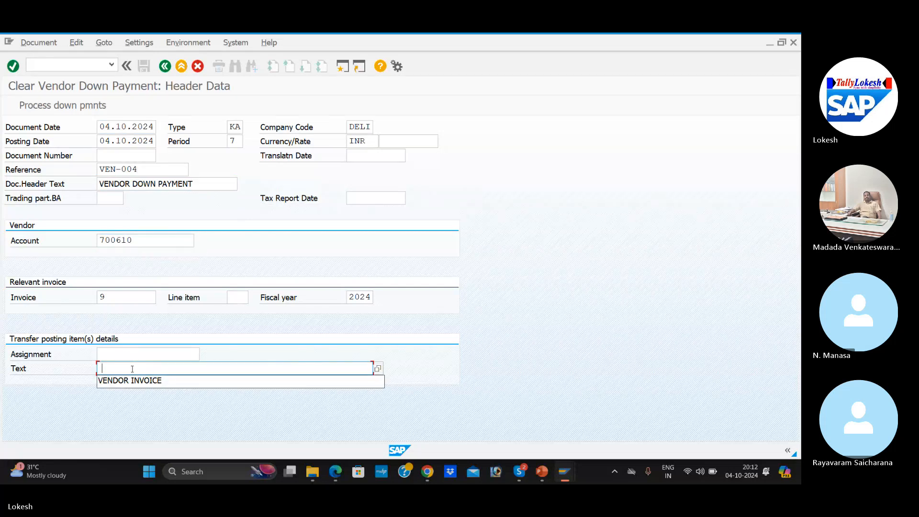
pyautogui.click(135, 382)
# Process the vendor's down payments, select the 50.000,0 down payment line and go back to the document overview.
pyautogui.click(79, 106)
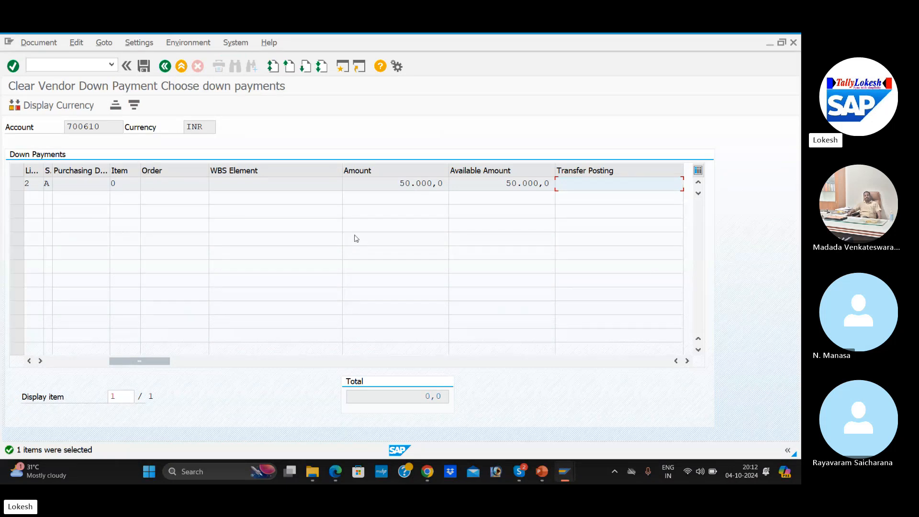
pyautogui.click(16, 184)
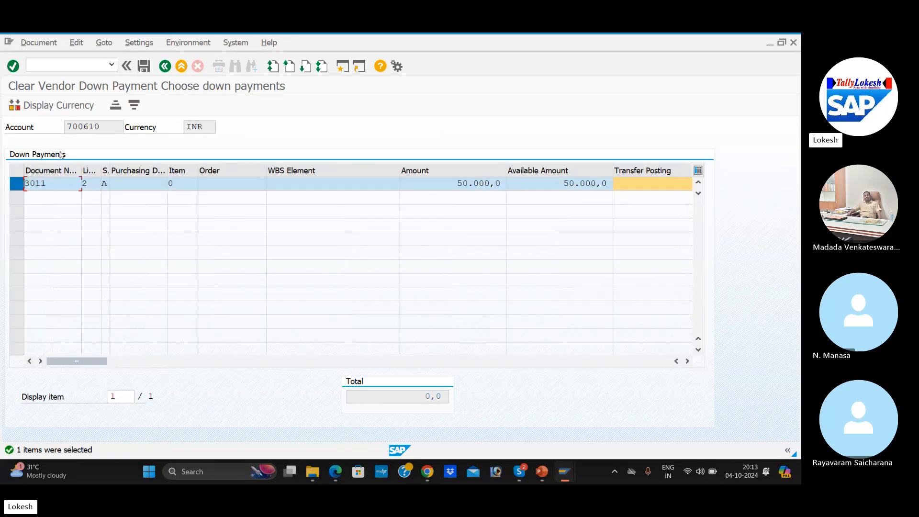
pyautogui.click(161, 66)
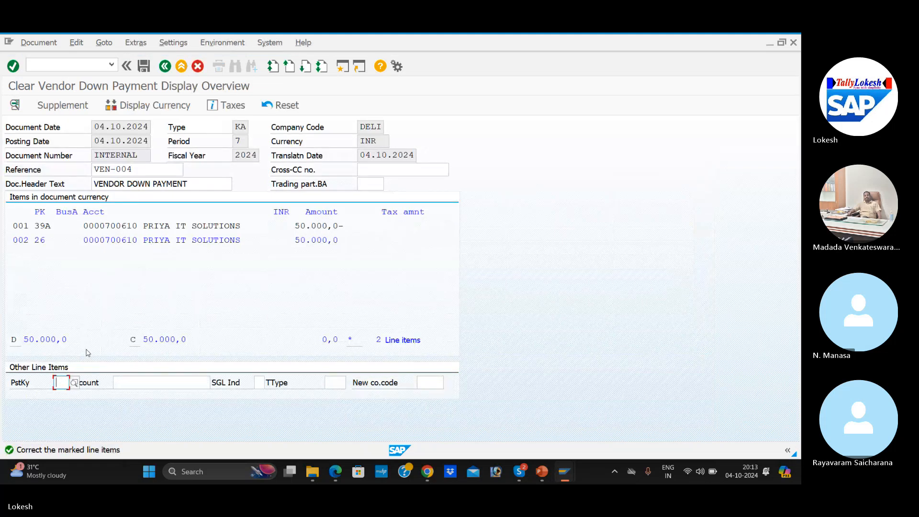
# Browse the list of posting keys for the next line item and choose 01 Invoice.
pyautogui.click(73, 383)
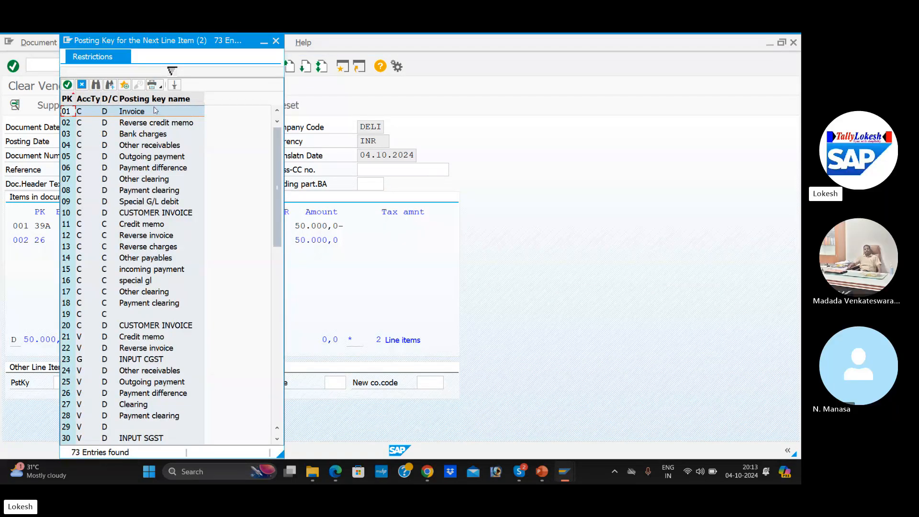
pyautogui.scroll(-4, 144, 307)
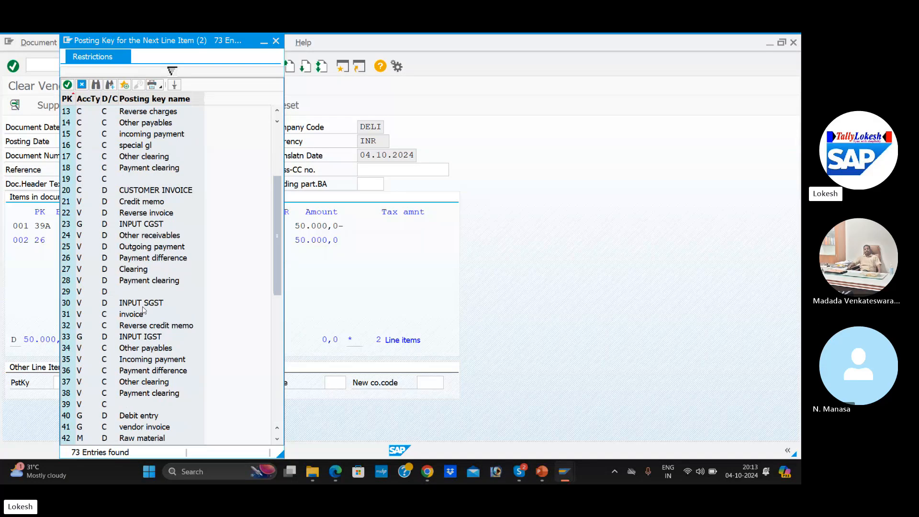
pyautogui.scroll(-10, 143, 310)
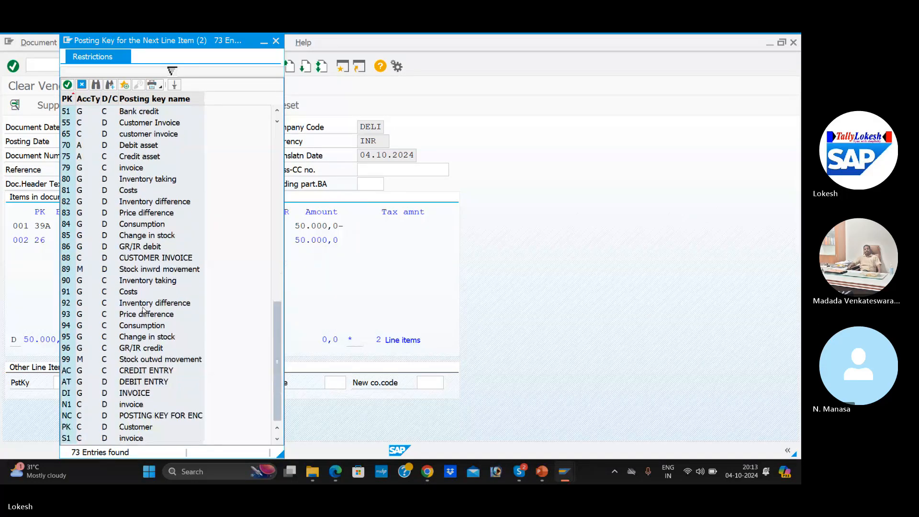
pyautogui.scroll(7, 143, 311)
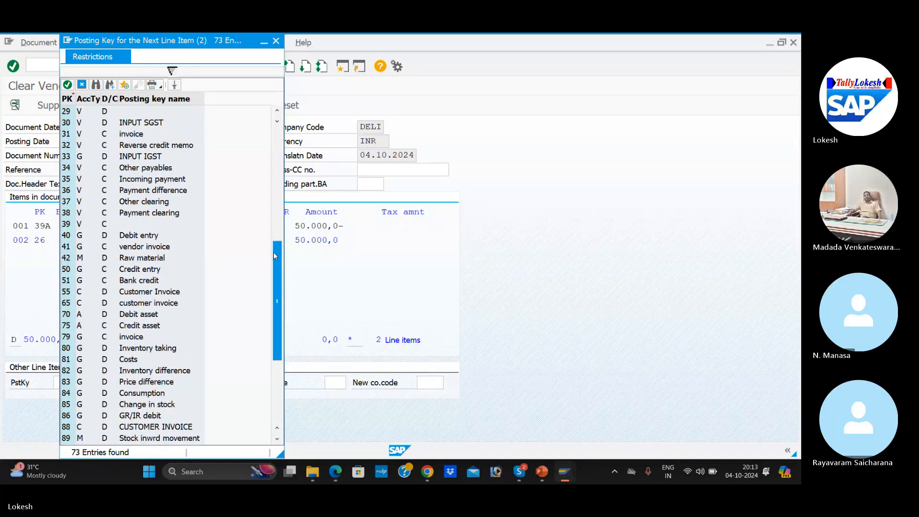
pyautogui.moveTo(274, 256); pyautogui.dragTo(274, 316)
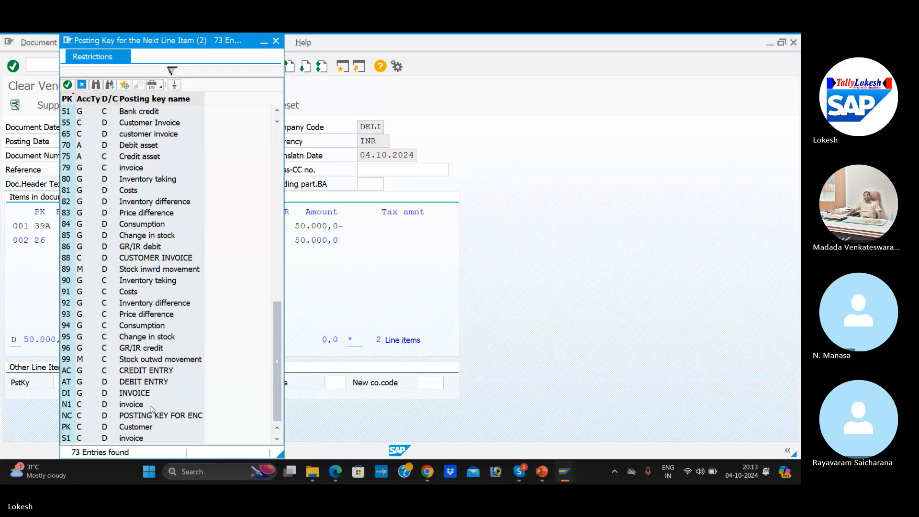
pyautogui.scroll(7, 165, 338)
pyautogui.scroll(9, 165, 339)
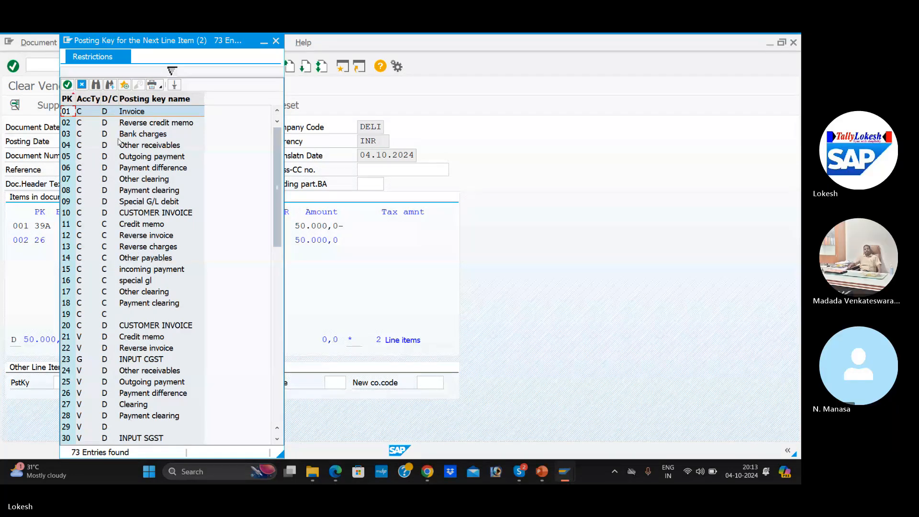
pyautogui.doubleClick(147, 115)
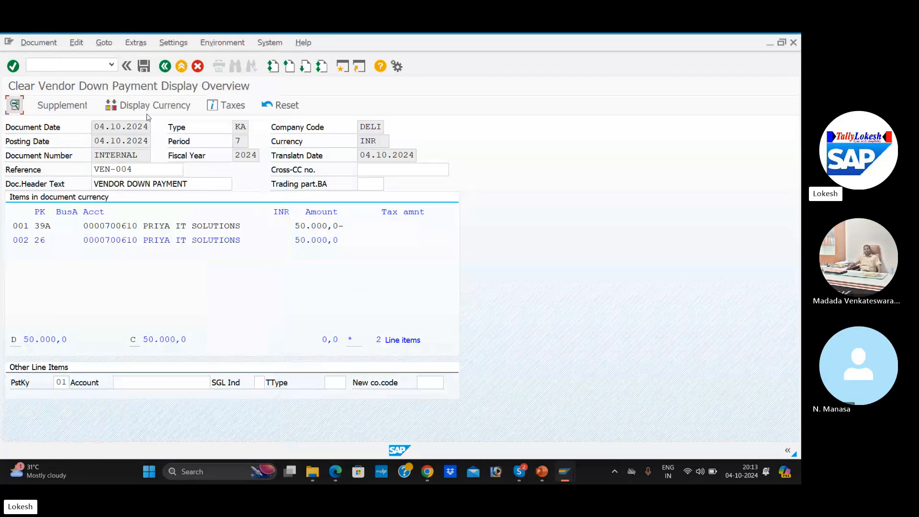
# Open the vendor's payment difference line item, try to return to the overview, and post the clearing document.
pyautogui.doubleClick(178, 242)
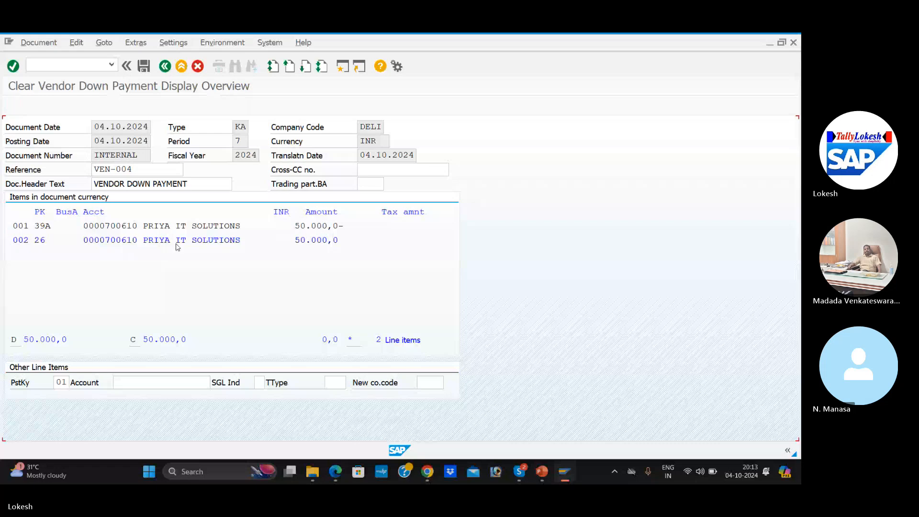
pyautogui.click(165, 66)
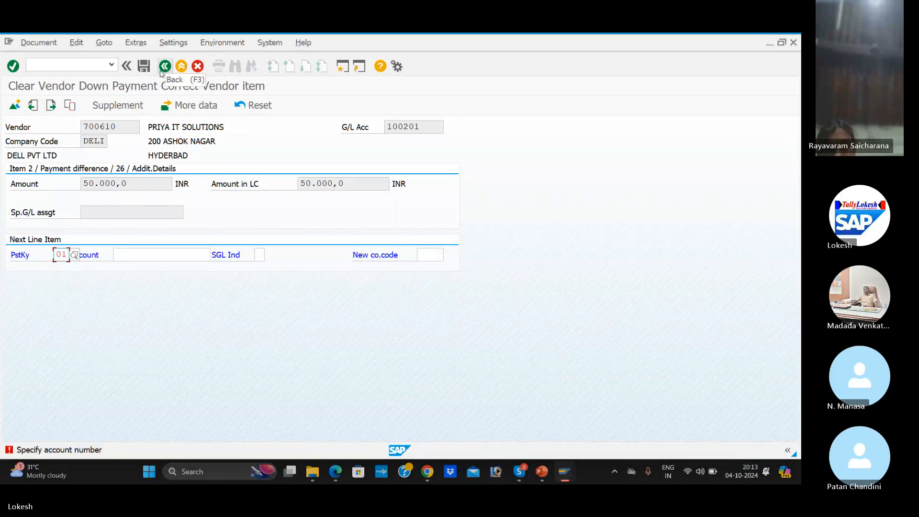
pyautogui.click(143, 67)
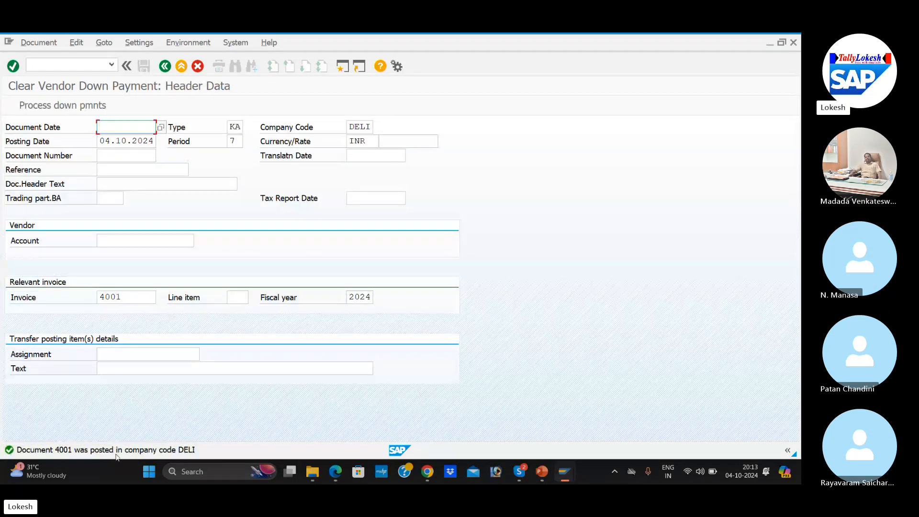
# Switch to the vendor line item display and refresh the list.
pyautogui.hotkey('alt', 'Tab')
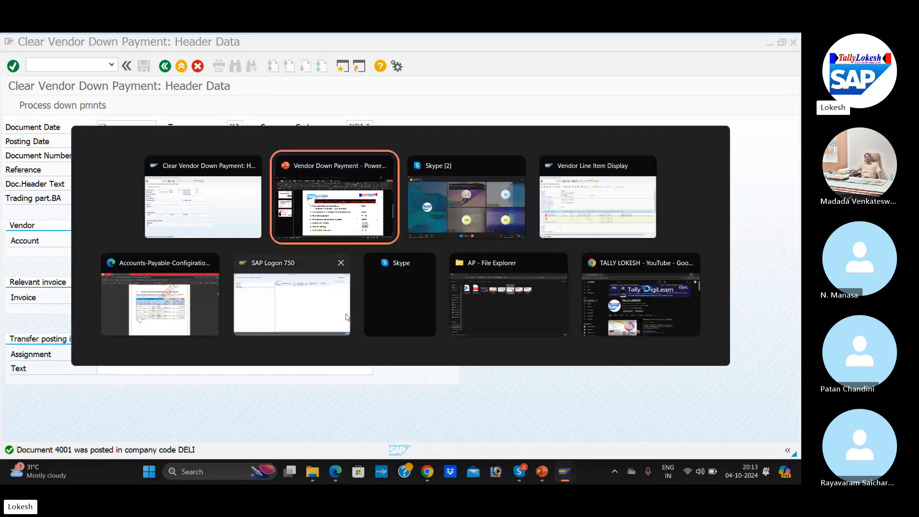
pyautogui.hotkey('alt', 'Tab')
pyautogui.hotkey('alt', 'Tab')
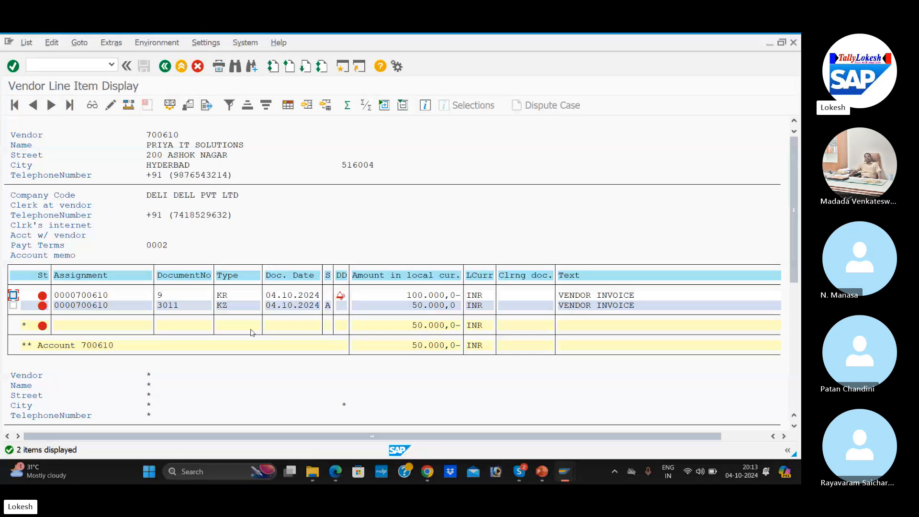
pyautogui.click(27, 42)
pyautogui.click(38, 72)
# Check the clear vendor payment transaction on the configuration steps slide and open F-53 in SAP.
pyautogui.hotkey('alt', 'Tab')
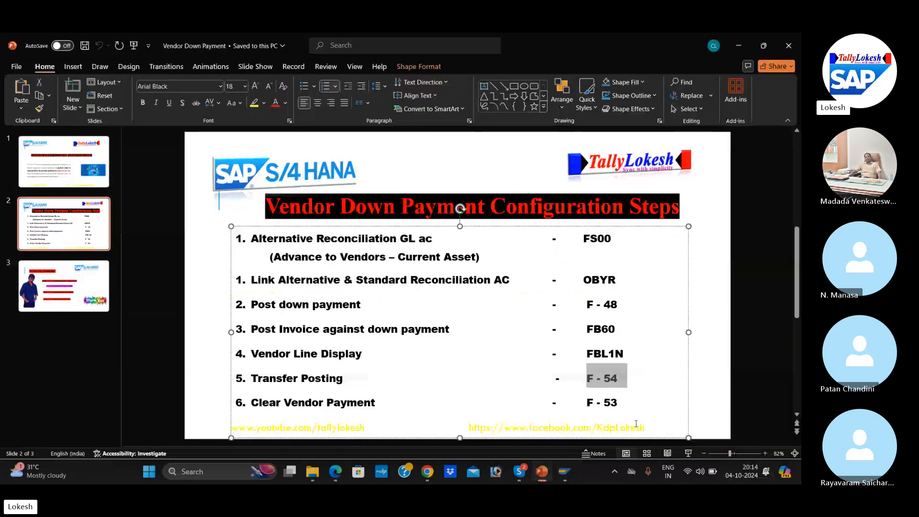
pyautogui.click(601, 402)
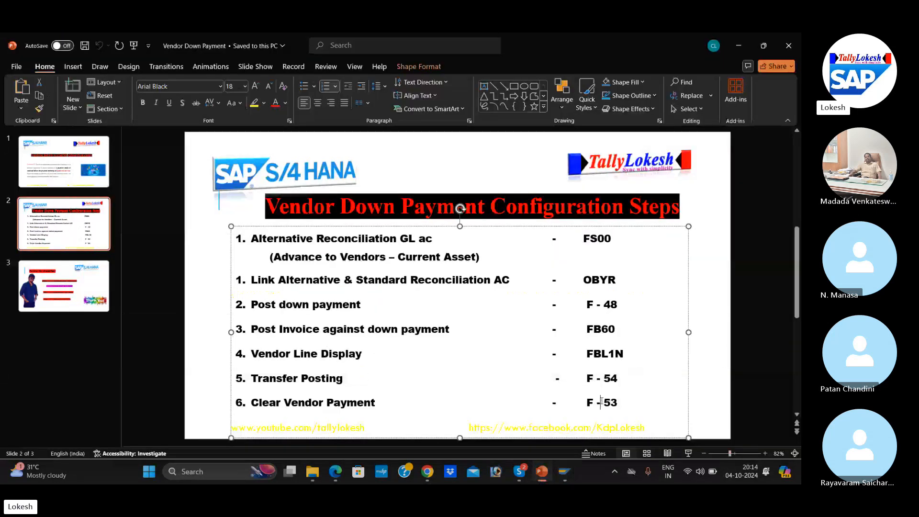
pyautogui.hotkey('alt', 'Tab')
pyautogui.press('Tab')
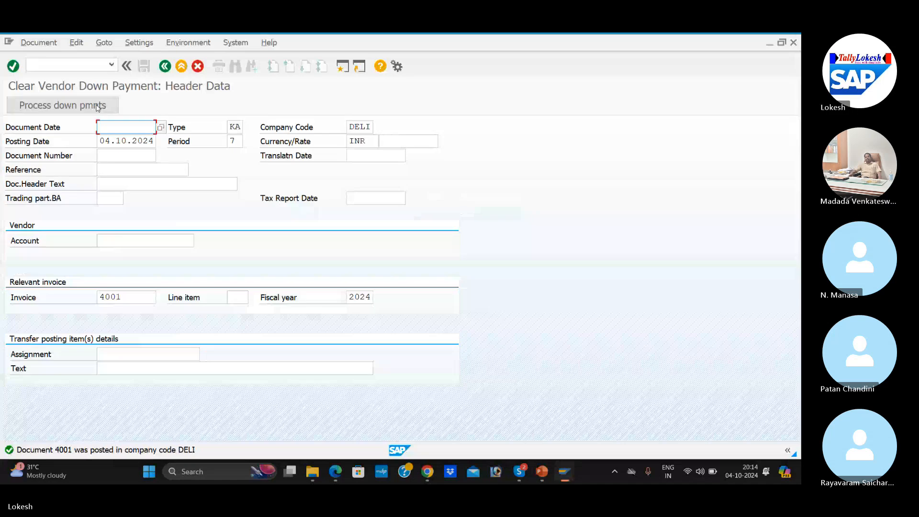
pyautogui.write('/NF')
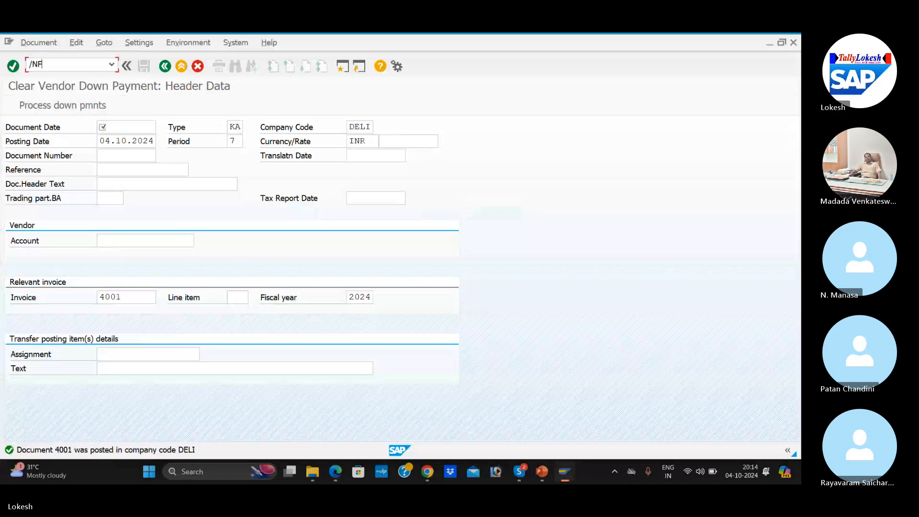
pyautogui.write('-53')
pyautogui.press('Return')
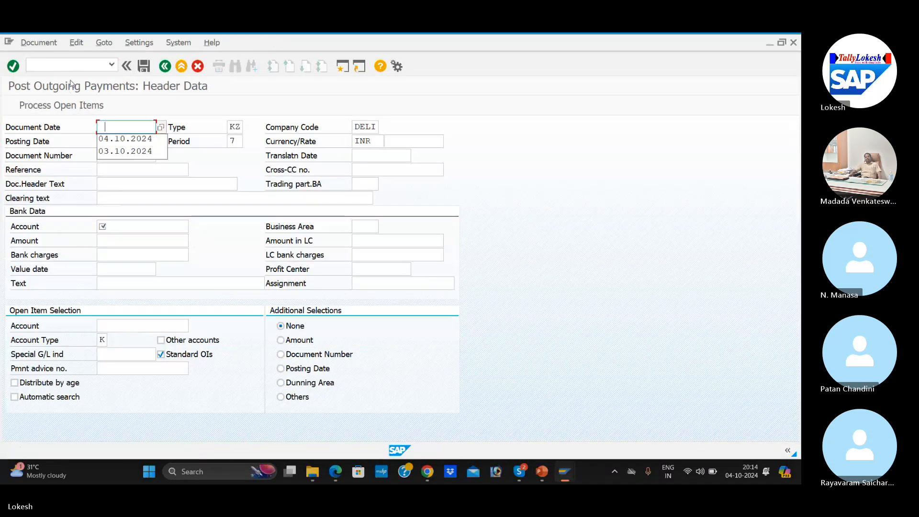
# Enter document date 04.10.2024 and reference VEN-005 for the outgoing payment, keeping document type KZ.
pyautogui.click(125, 139)
pyautogui.click(236, 127)
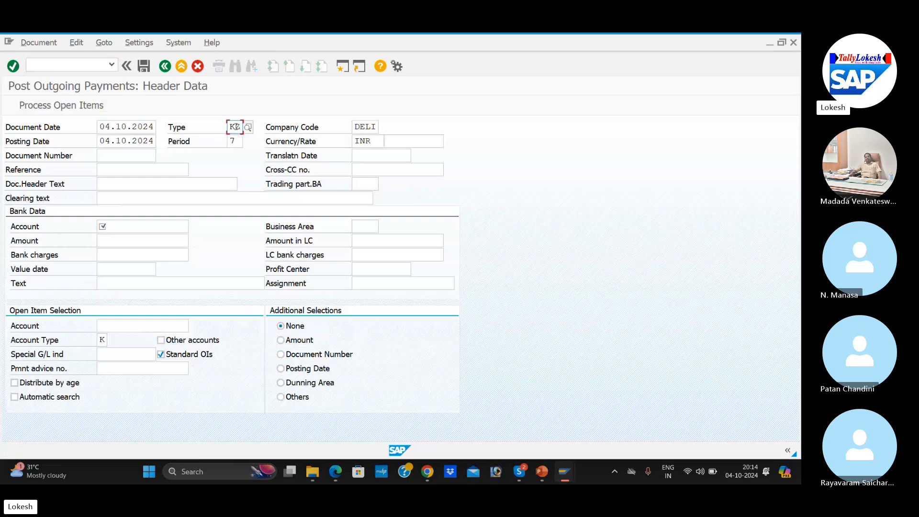
pyautogui.click(139, 175)
pyautogui.click(140, 181)
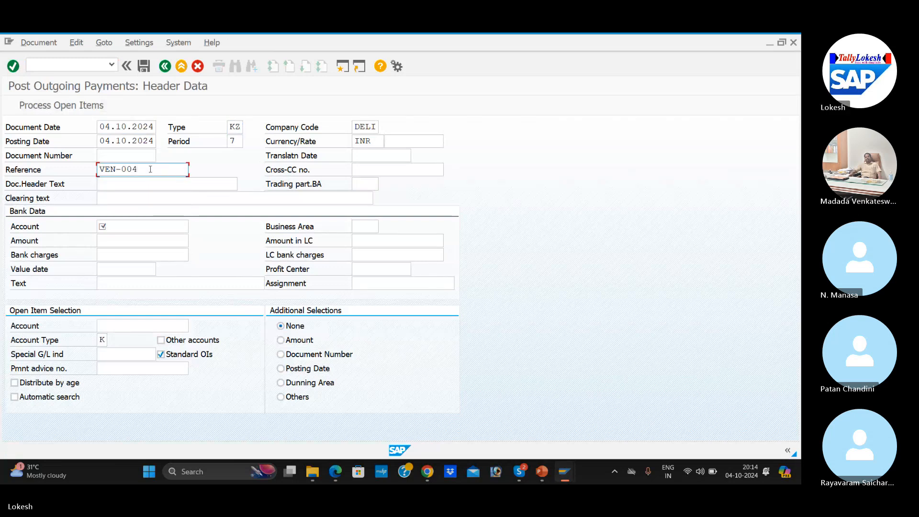
pyautogui.press('BackSpace')
pyautogui.write('5')
pyautogui.press('Tab')
pyautogui.click(142, 185)
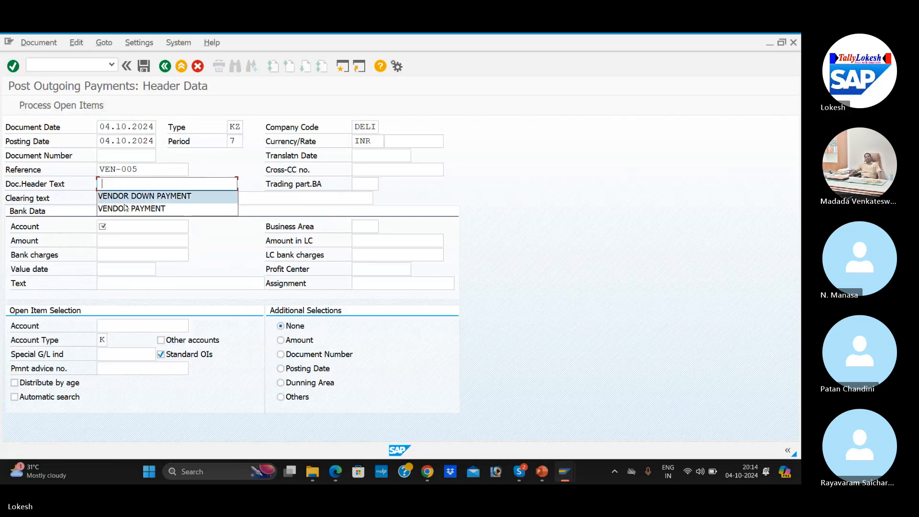
pyautogui.click(141, 197)
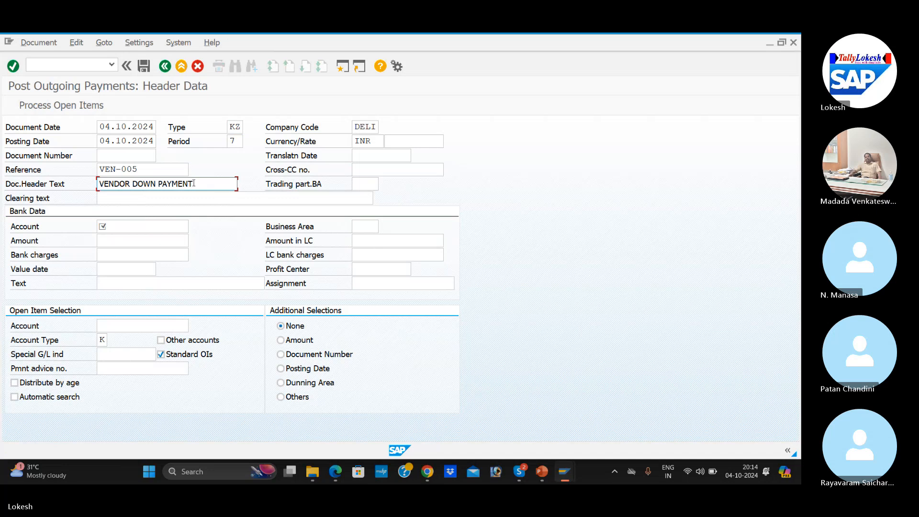
pyautogui.moveTo(193, 185); pyautogui.dragTo(80, 171)
pyautogui.press('BackSpace')
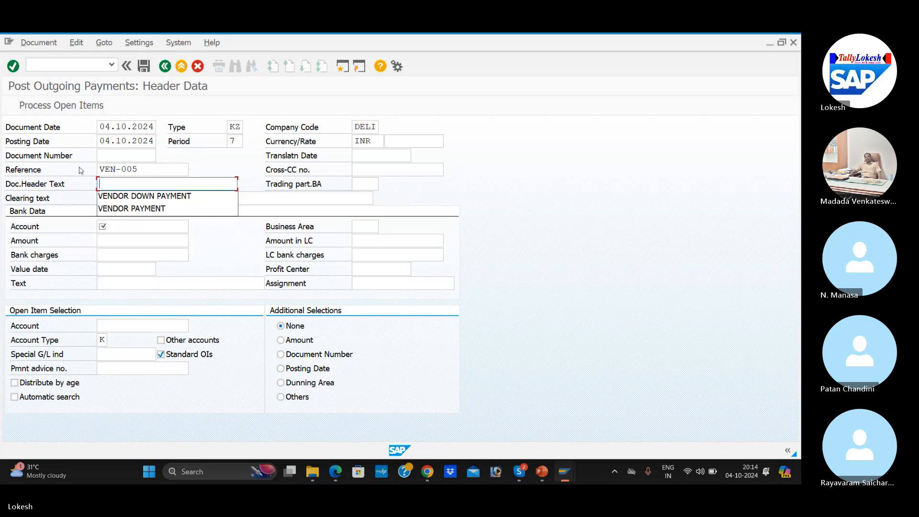
# Enter header text VENDOR PAYMENT, the bank account, amount 50000 and text VENDOR INVOICE for the outgoing payment.
pyautogui.click(139, 209)
pyautogui.click(135, 227)
pyautogui.write('200001')
pyautogui.click(144, 245)
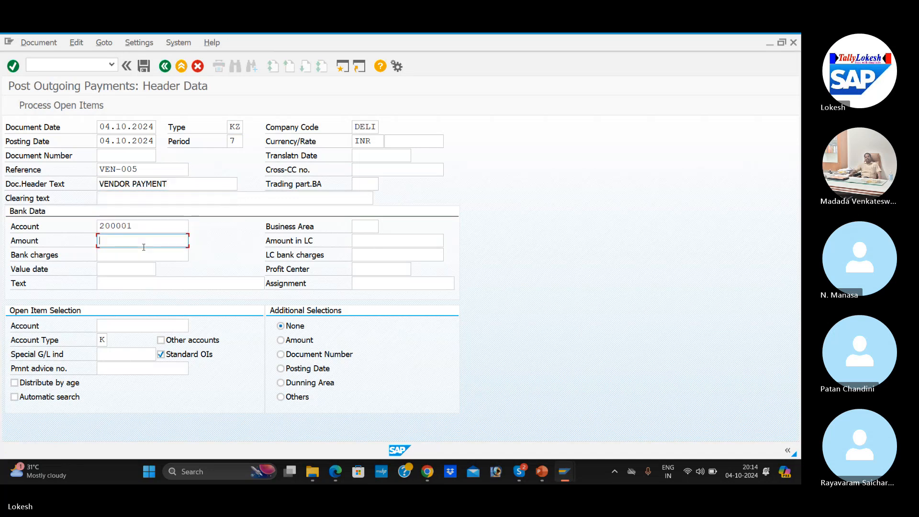
pyautogui.click(152, 252)
pyautogui.click(131, 281)
pyautogui.click(131, 293)
# Enter the vendor account for open item selection, process its open items and post the outgoing payment.
pyautogui.click(133, 326)
pyautogui.click(129, 333)
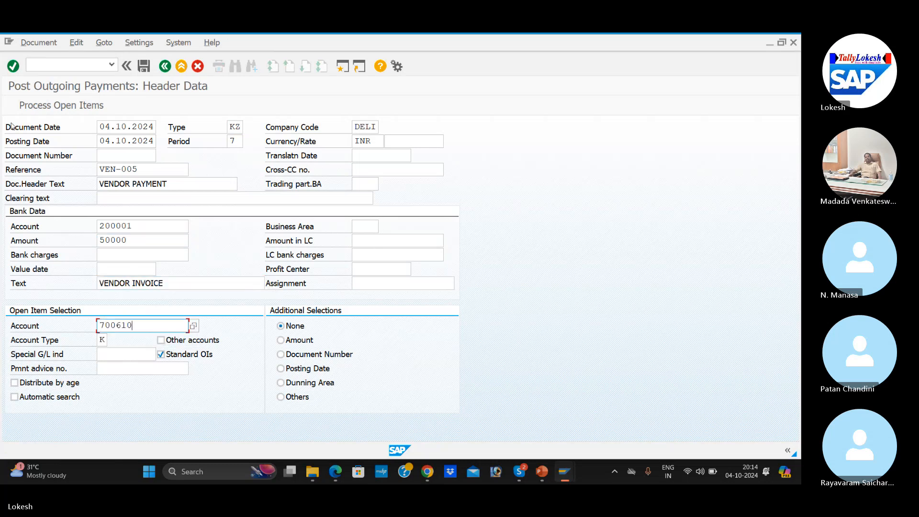
pyautogui.click(19, 106)
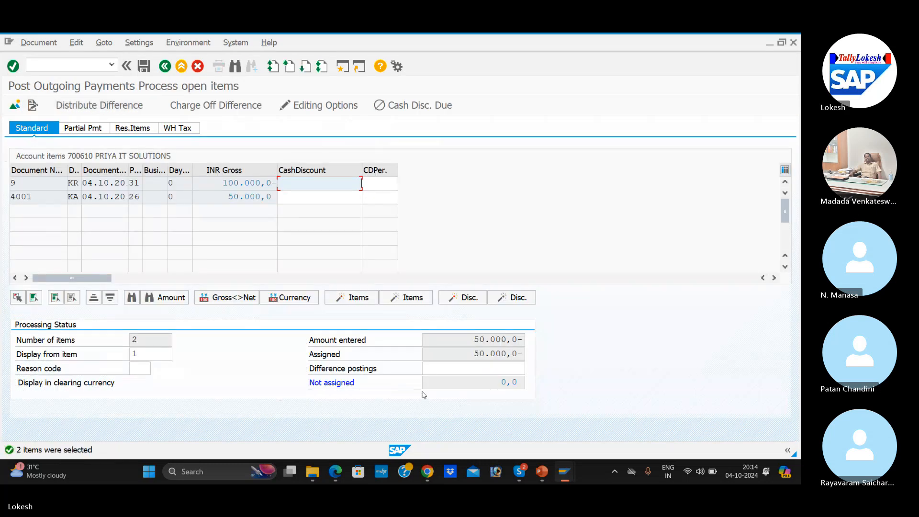
pyautogui.click(143, 66)
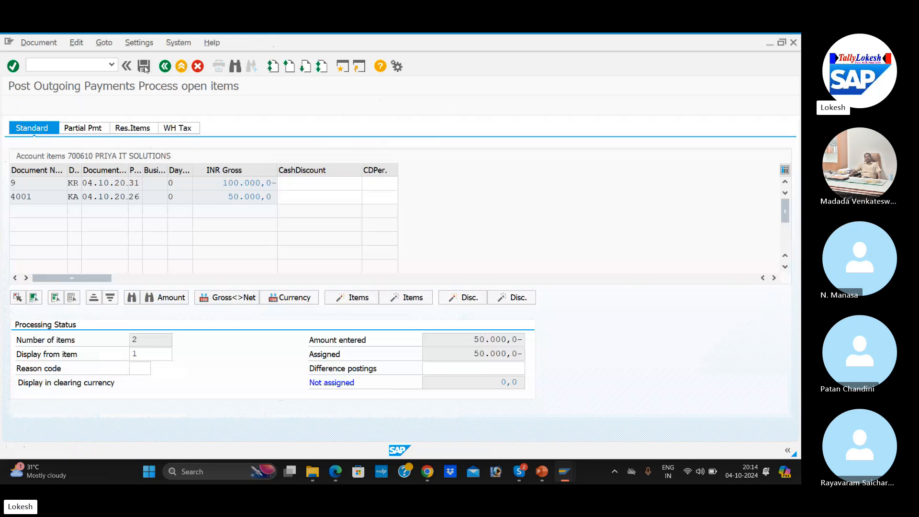
# Switch to the vendor line item list and go back to its selection screen.
pyautogui.hotkey('alt', 'Tab')
pyautogui.hotkey('alt', 'Tab')
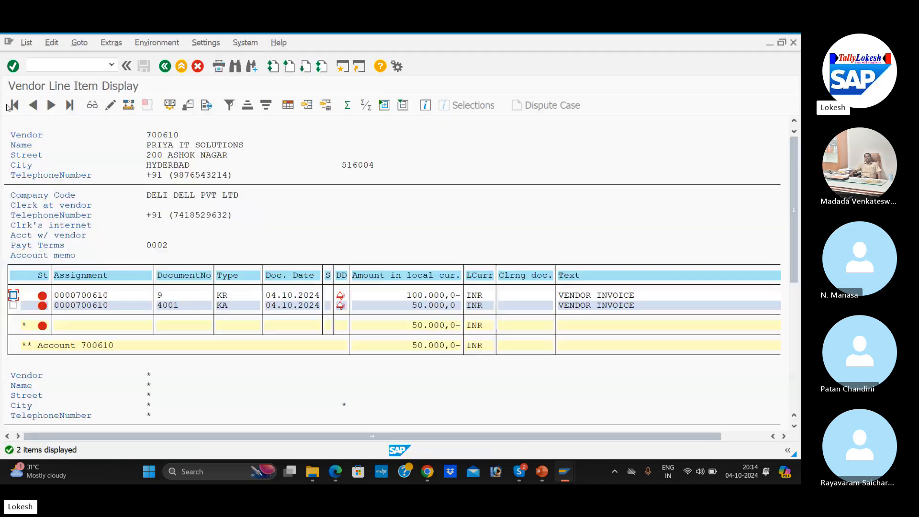
pyautogui.click(26, 43)
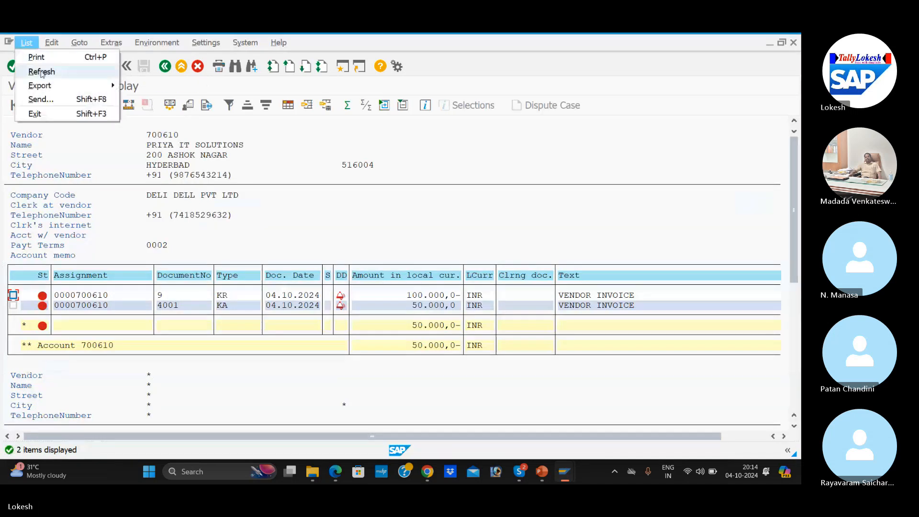
pyautogui.click(34, 113)
pyautogui.click(363, 384)
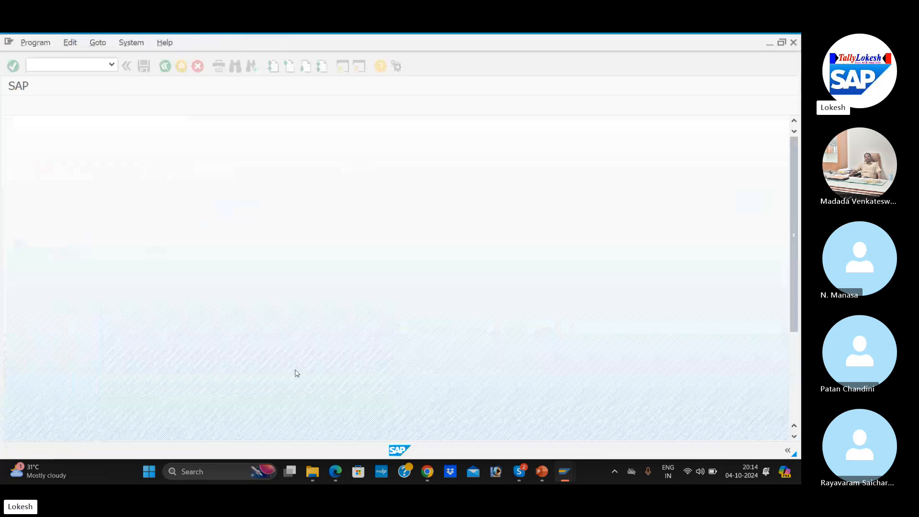
# Display the vendor's cleared items with clearing date 04.10.2024.
pyautogui.click(31, 326)
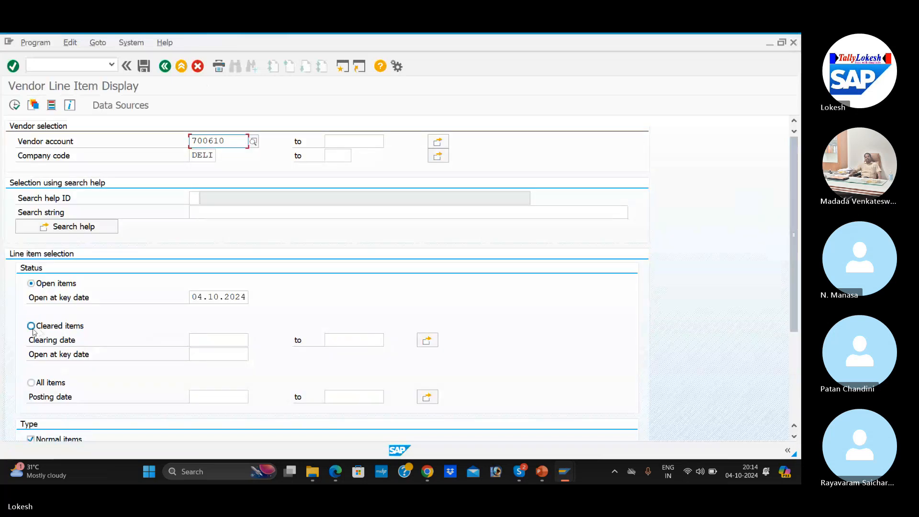
pyautogui.click(220, 340)
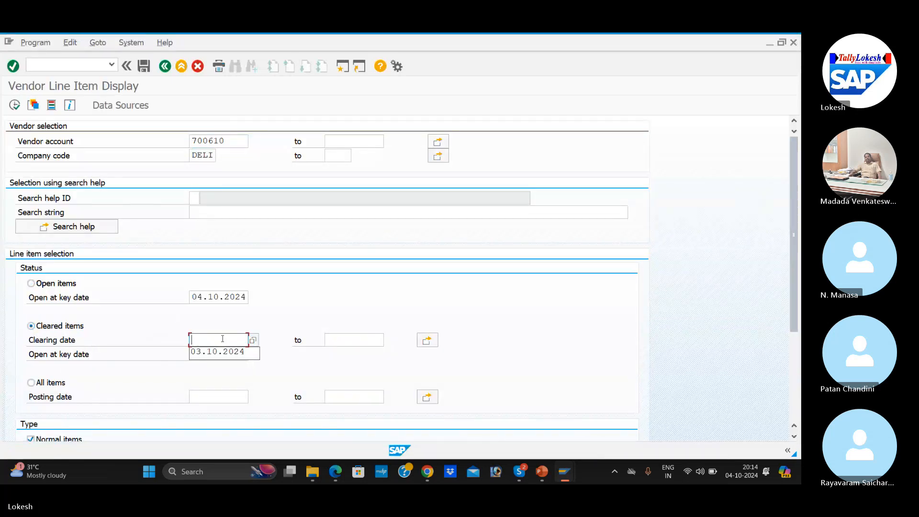
pyautogui.write('04')
pyautogui.press('Return')
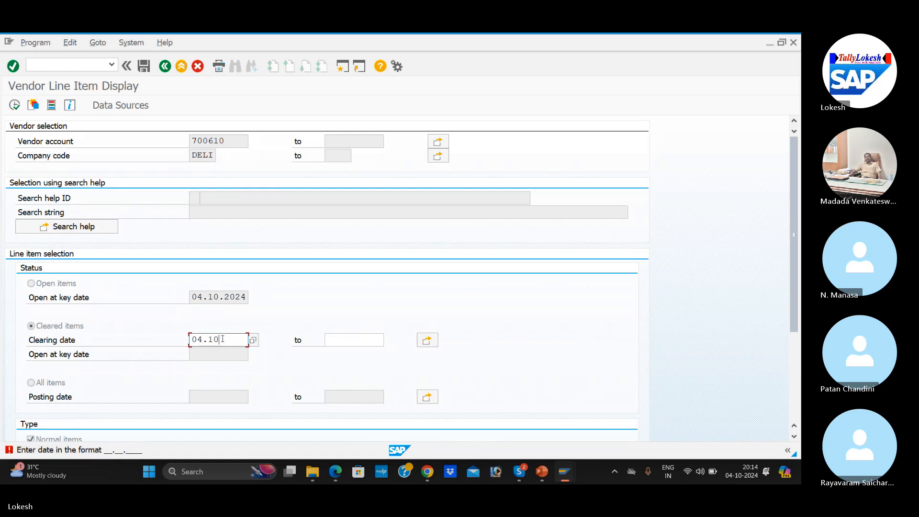
pyautogui.write('.10.2024')
pyautogui.press('Tab')
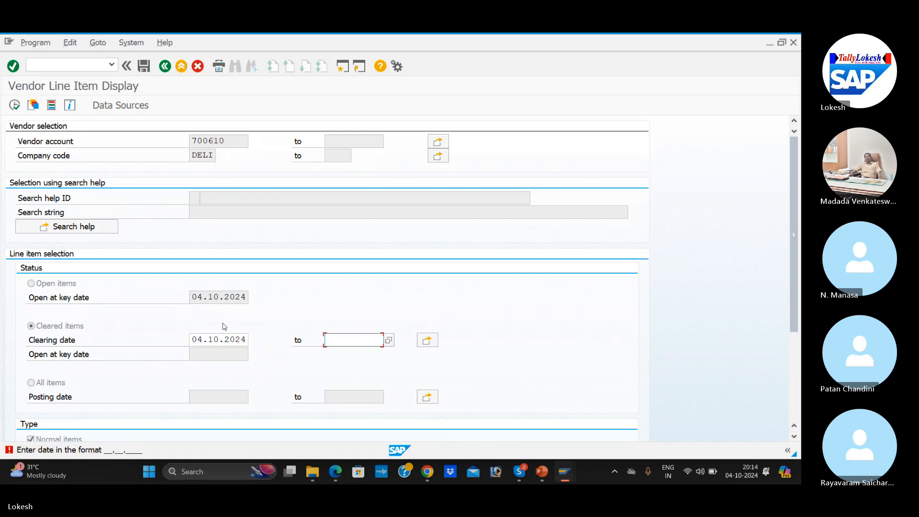
pyautogui.click(14, 105)
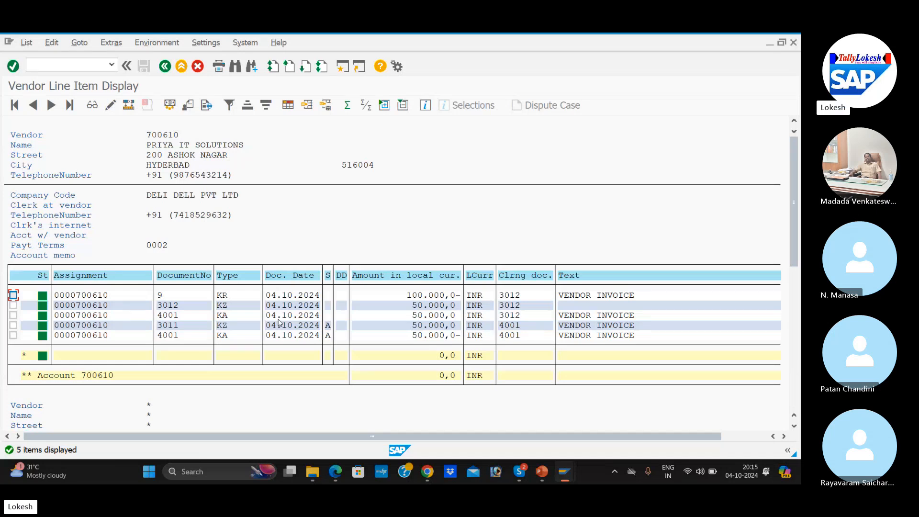
# Leave the line item display, consult the configuration steps slide and open F-48 for a new vendor down payment.
pyautogui.click(78, 62)
pyautogui.write('/N')
pyautogui.press('Return')
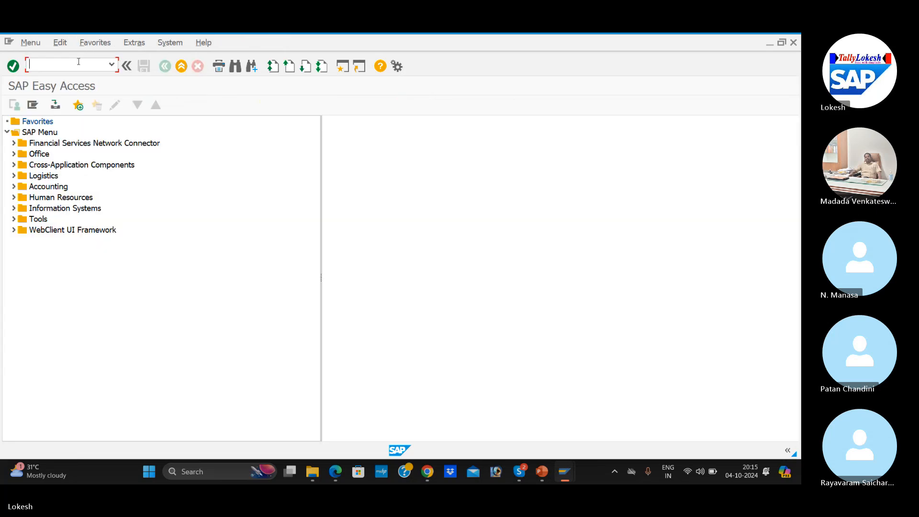
pyautogui.hotkey('alt', 'Tab')
pyautogui.hotkey('alt', 'Tab')
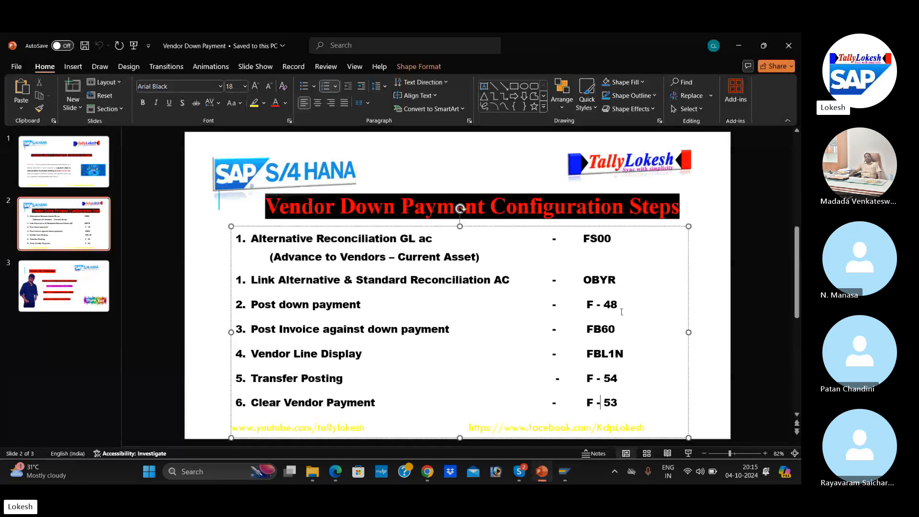
pyautogui.hotkey('alt', 'Tab')
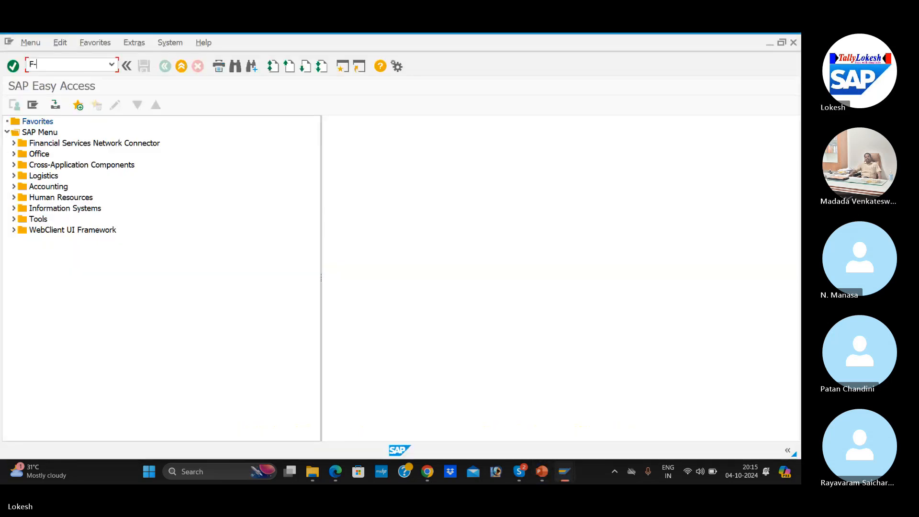
pyautogui.press('Return')
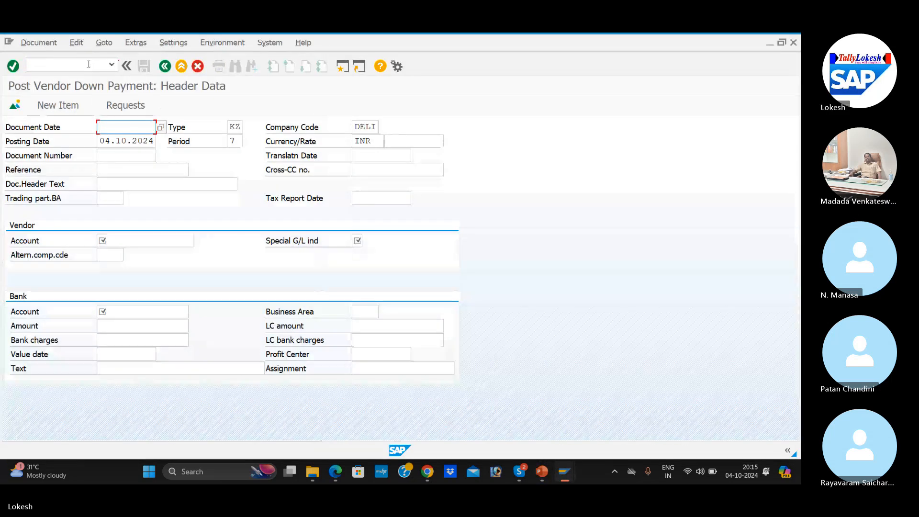
# Enter document date 04.10.2024, reference VEN-006 and header text VENDOR PAYMENT for the down payment.
pyautogui.click(128, 123)
pyautogui.click(128, 139)
pyautogui.click(134, 169)
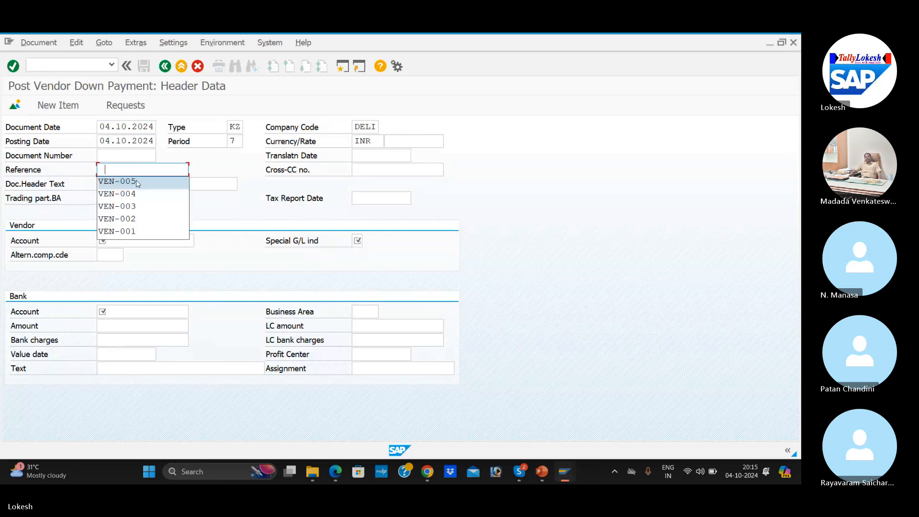
pyautogui.click(145, 178)
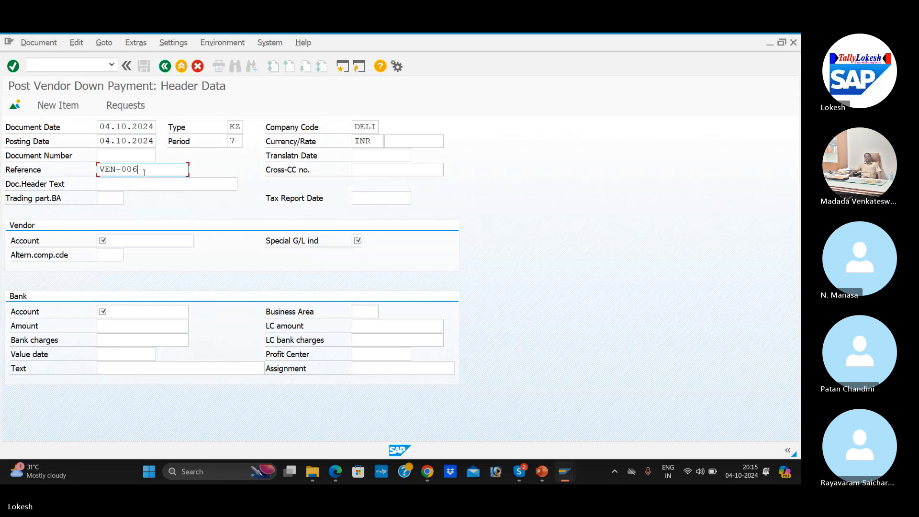
pyautogui.click(148, 184)
pyautogui.click(150, 198)
# Enter the vendor account and special G/L indicator A for the down payment.
pyautogui.click(147, 240)
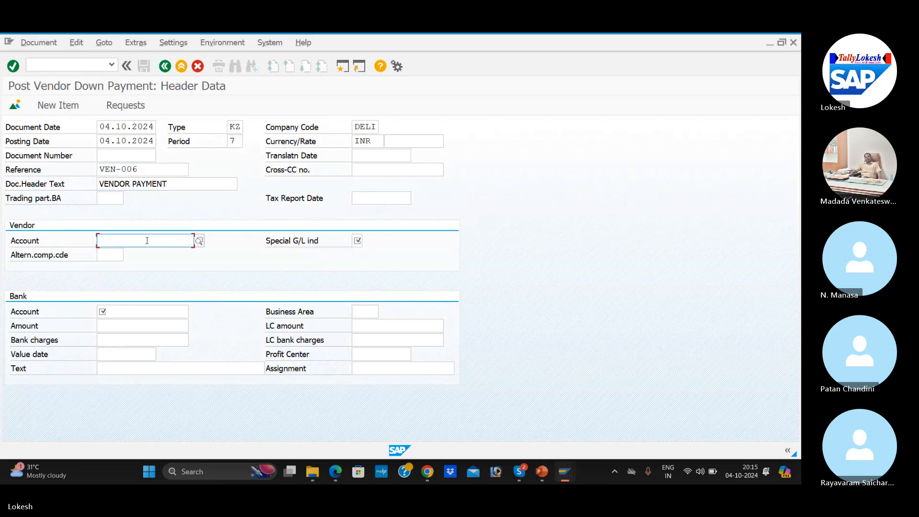
pyautogui.write('700')
pyautogui.click(154, 254)
pyautogui.click(356, 241)
pyautogui.write('A')
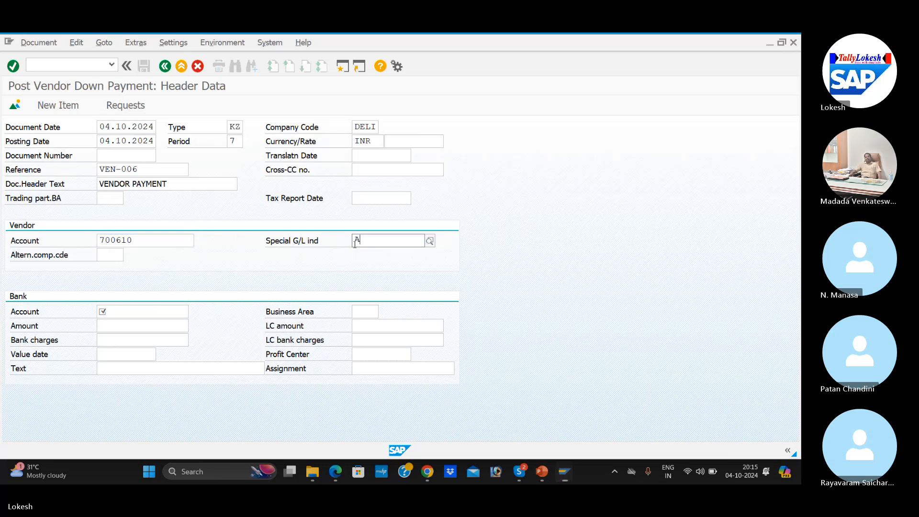
pyautogui.click(366, 278)
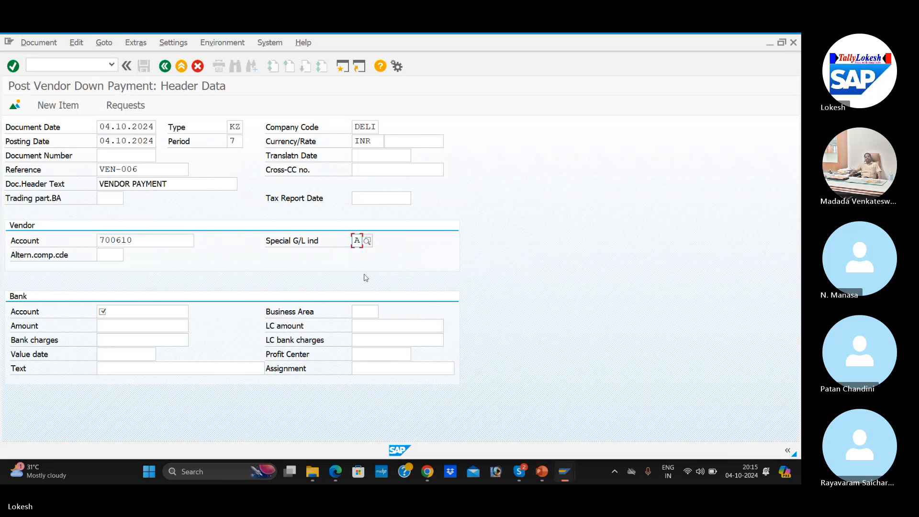
# Enter the bank account and an amount of 20000 for the down payment.
pyautogui.click(151, 311)
pyautogui.write('200')
pyautogui.click(144, 323)
pyautogui.click(138, 330)
pyautogui.click(139, 332)
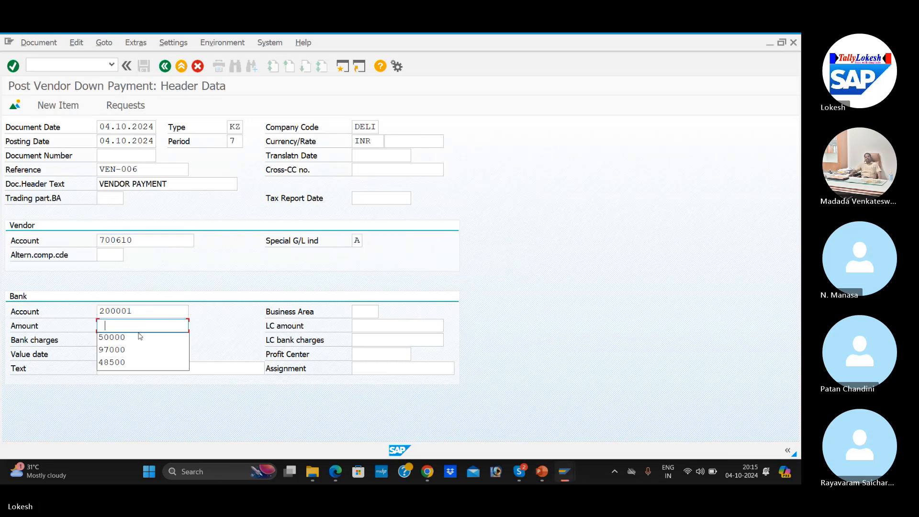
pyautogui.write('20000')
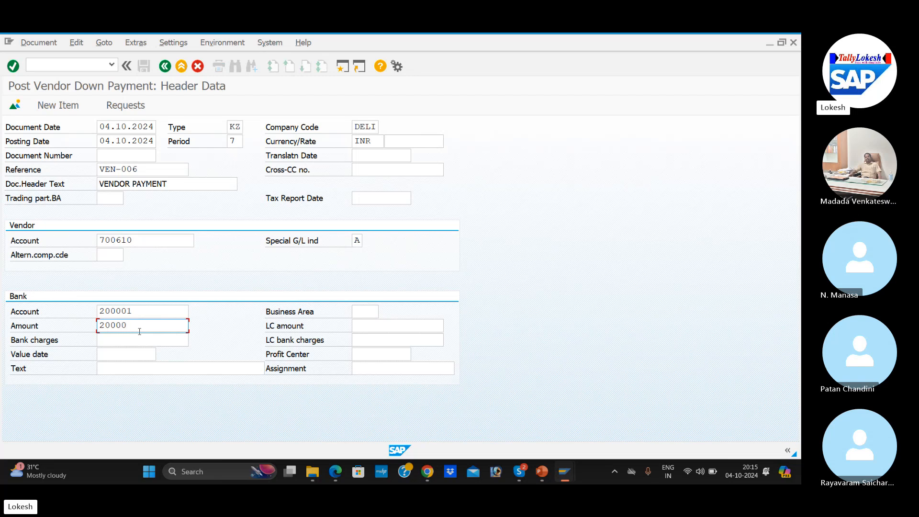
# Set the bank amount of the down payment to 200000 and enter the text VENDOR INVOICE.
pyautogui.write('0')
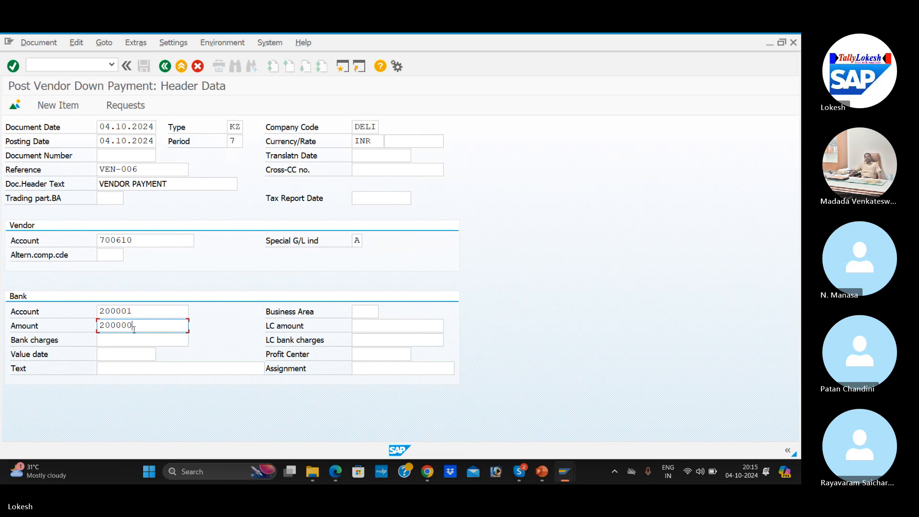
pyautogui.press('Tab')
pyautogui.click(122, 371)
pyautogui.press('space')
pyautogui.click(125, 380)
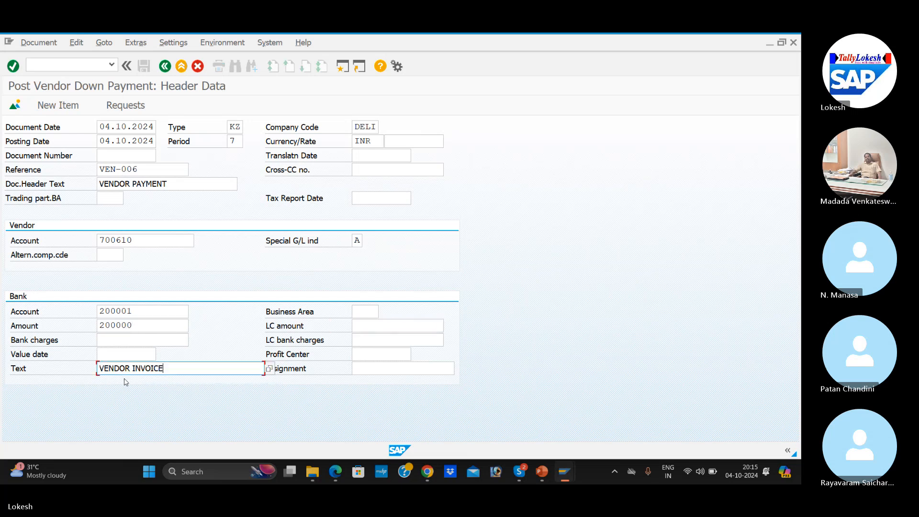
# Add the vendor item with amount 200000 and text VENDOR INVOICE, and post the down payment.
pyautogui.click(44, 106)
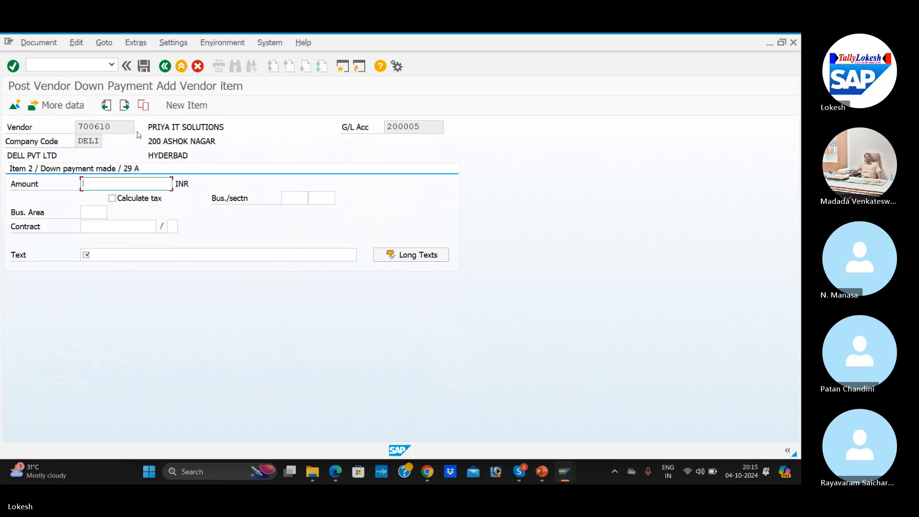
pyautogui.click(133, 185)
pyautogui.click(127, 195)
pyautogui.click(116, 255)
pyautogui.click(117, 269)
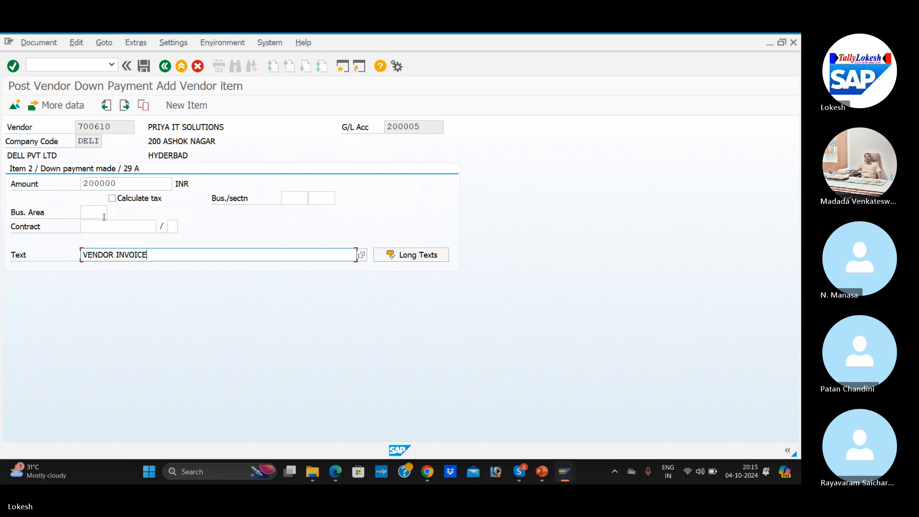
pyautogui.click(143, 67)
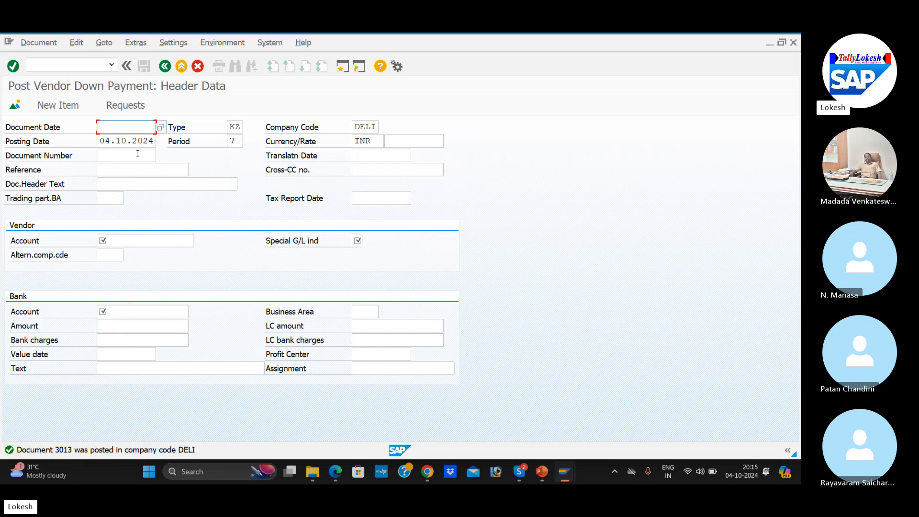
# Copy the transaction code FBL1N from the configuration steps slide, open it in SAP and display the vendor's open items.
pyautogui.hotkey('alt', 'Tab')
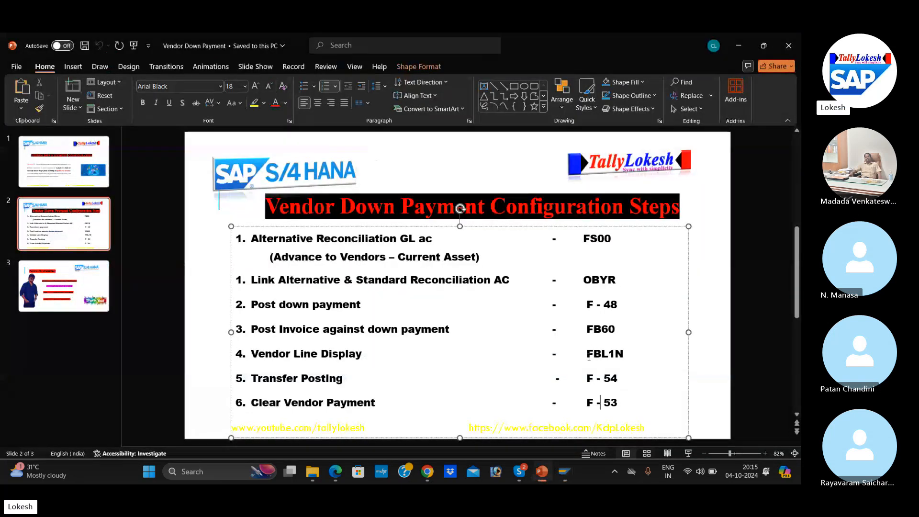
pyautogui.moveTo(588, 356); pyautogui.dragTo(622, 355)
pyautogui.hotkey('ctrl', 'c')
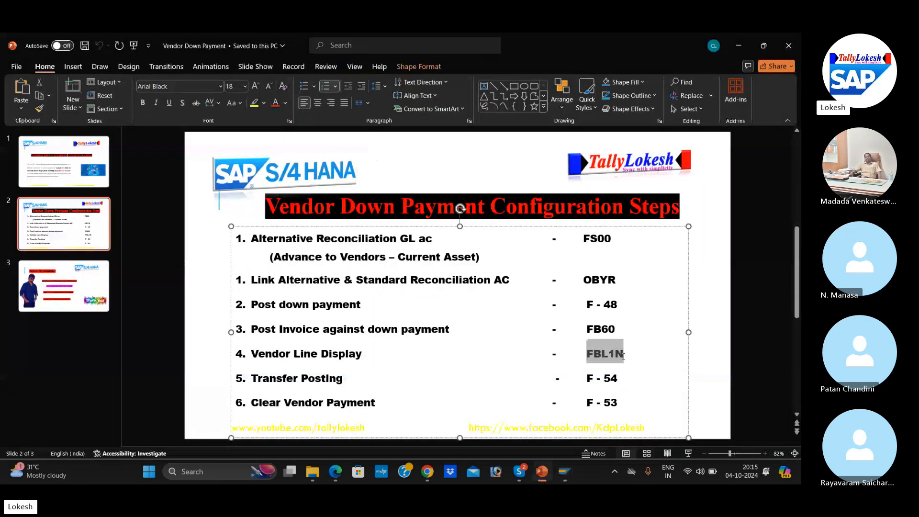
pyautogui.hotkey('alt', 'Tab')
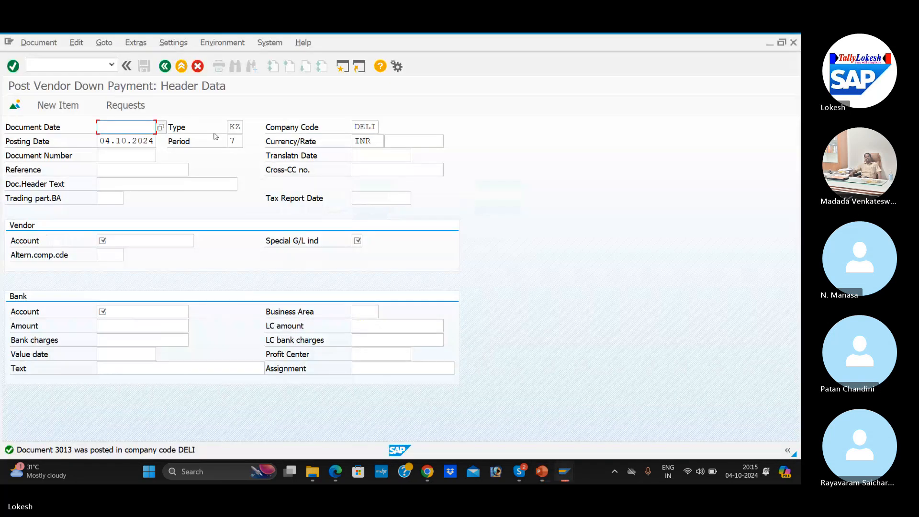
pyautogui.write('/')
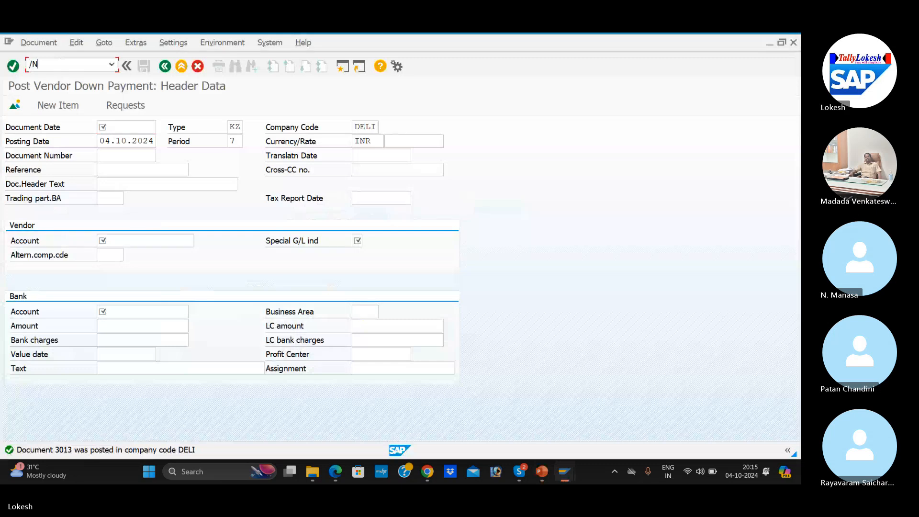
pyautogui.write('N')
pyautogui.hotkey('ctrl', 'v')
pyautogui.press('Return')
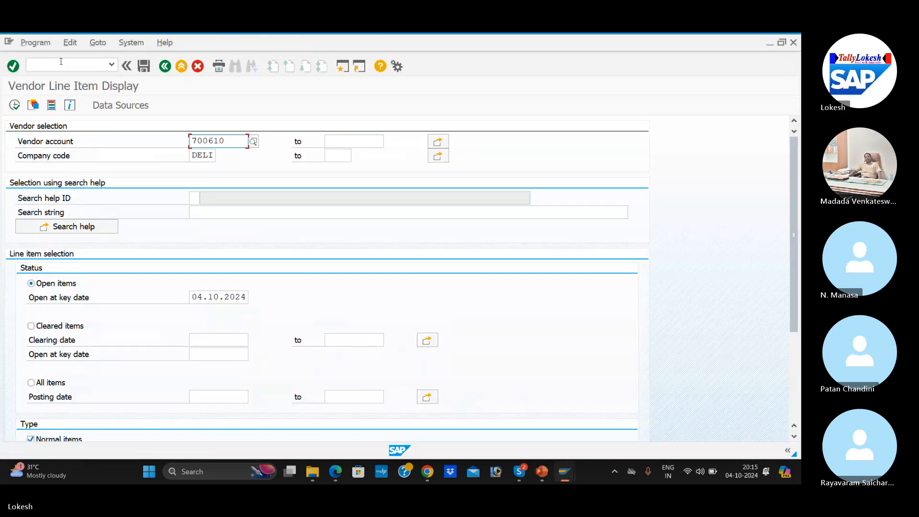
pyautogui.click(14, 106)
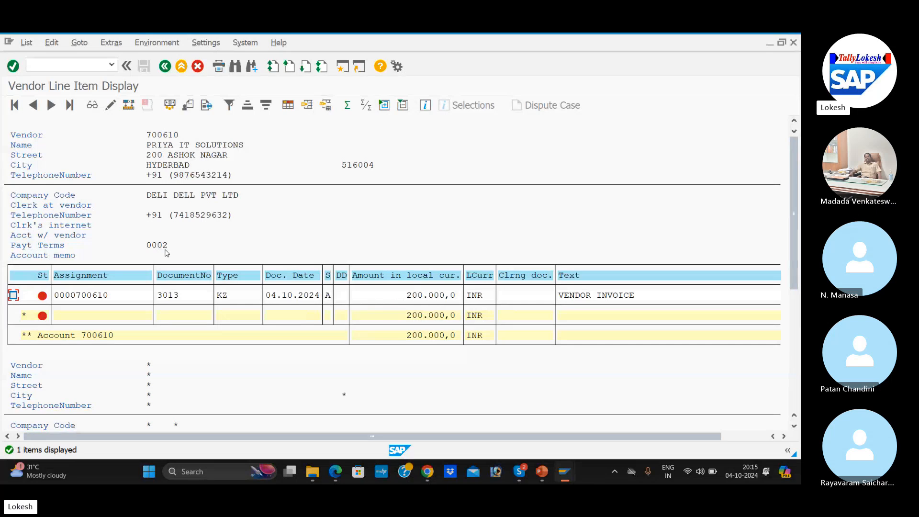
# Consult the configuration steps slide and open FB60 in the other SAP session, leaving the line item display open.
pyautogui.hotkey('alt', 'Tab')
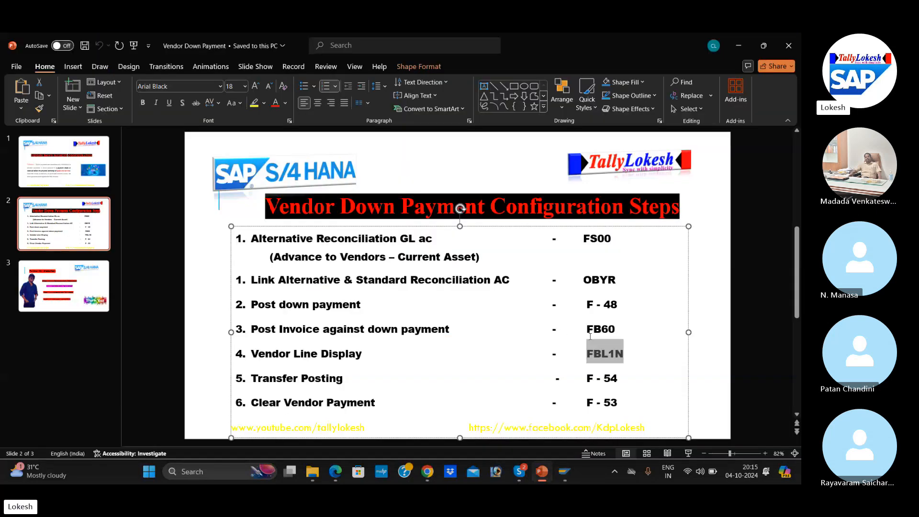
pyautogui.hotkey('alt', 'Tab')
pyautogui.hotkey('alt', 'Tab')
pyautogui.hotkey('alt', 'Tab')
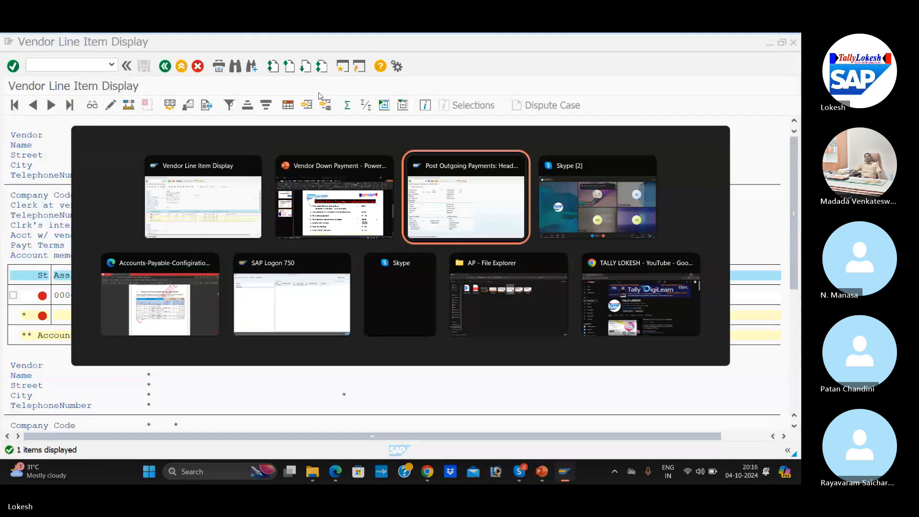
pyautogui.click(84, 63)
pyautogui.write('/N')
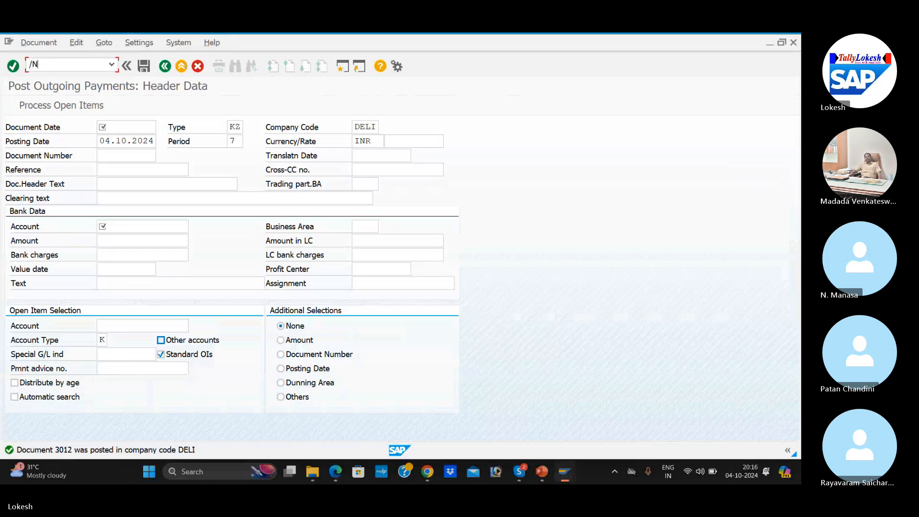
pyautogui.write('FB60')
pyautogui.press('Return')
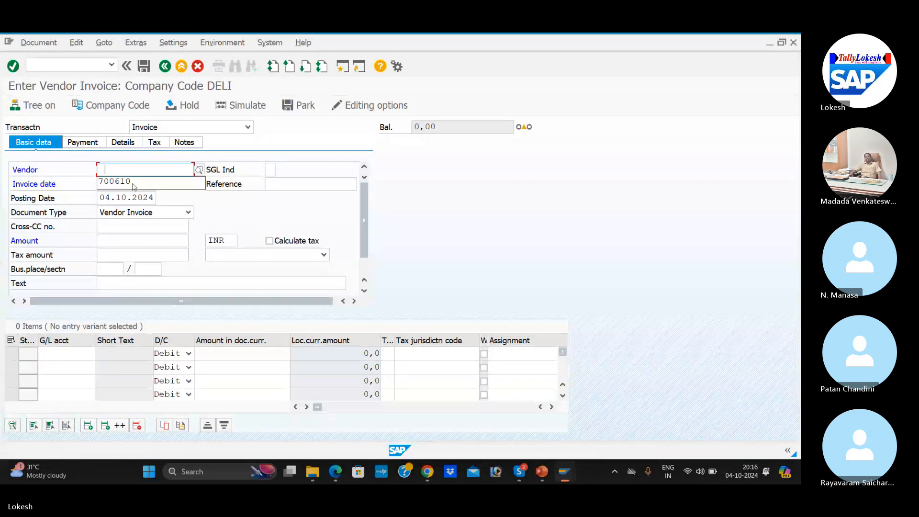
# Enter the vendor, invoice date 04.10.2024 and reference VEN -0004 for the vendor invoice.
pyautogui.click(135, 186)
pyautogui.click(127, 184)
pyautogui.click(126, 195)
pyautogui.click(279, 186)
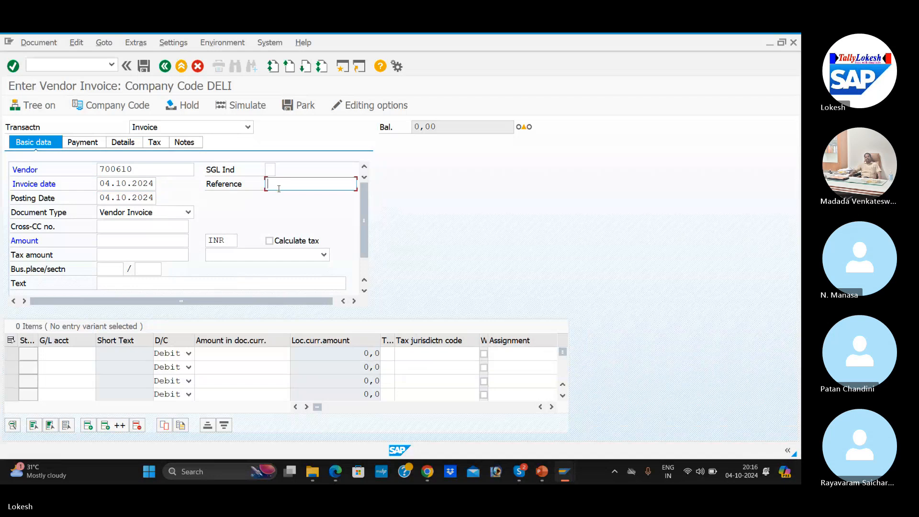
pyautogui.click(294, 195)
pyautogui.press('BackSpace')
pyautogui.write('4')
# Set the invoice amount to 500000 and enter the text VENDOR INVOICE.
pyautogui.click(166, 241)
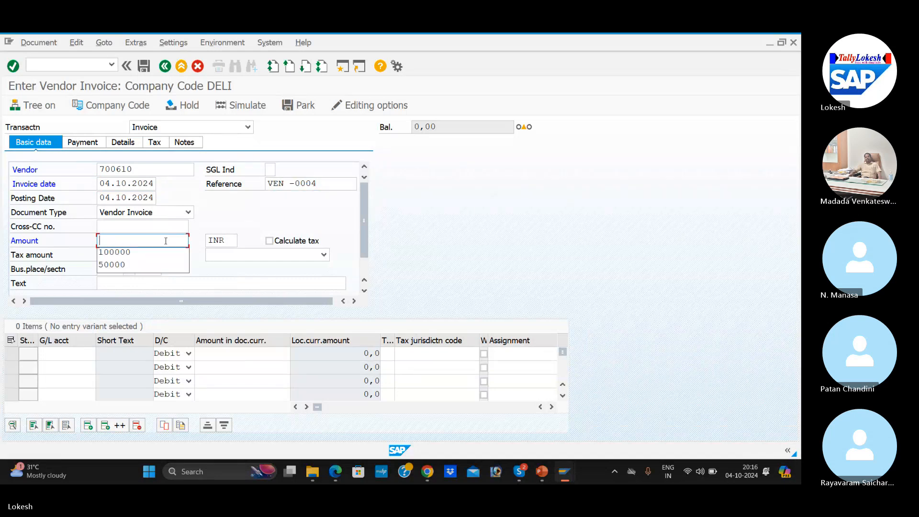
pyautogui.write('500000')
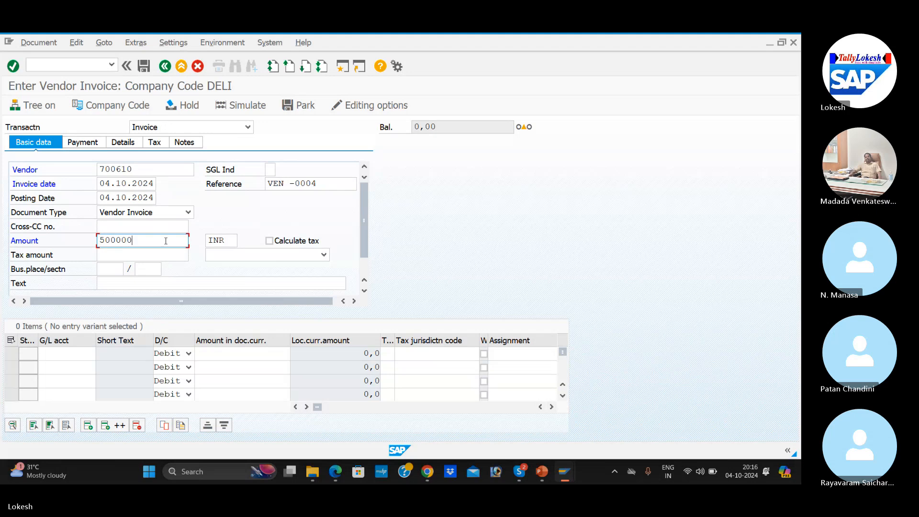
pyautogui.click(167, 282)
pyautogui.click(151, 296)
# Add a debit line for the purchase G/L account with amount 500000 and text Purchase A/c.
pyautogui.click(79, 353)
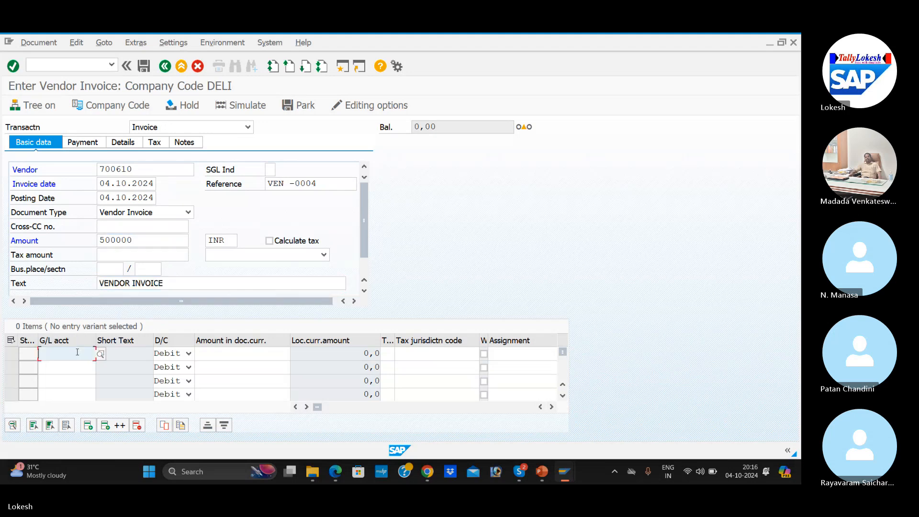
pyautogui.click(91, 365)
pyautogui.click(267, 352)
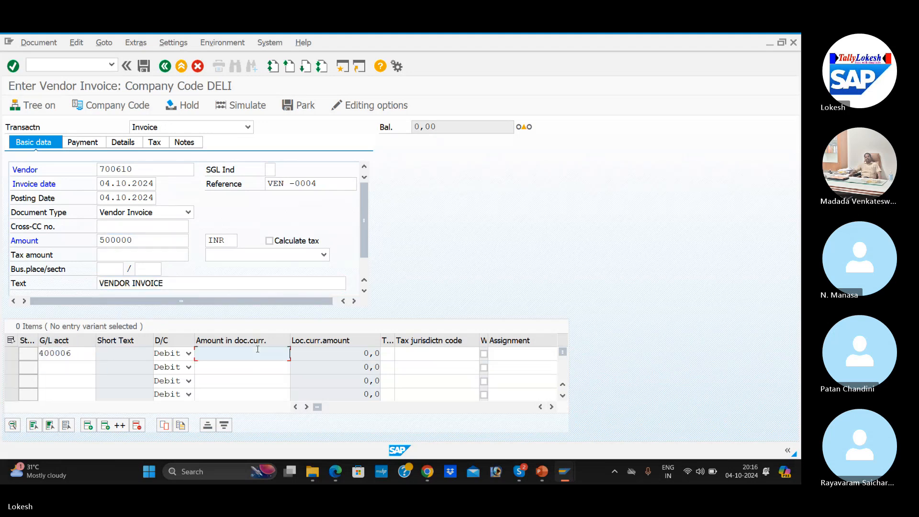
pyautogui.write('50000')
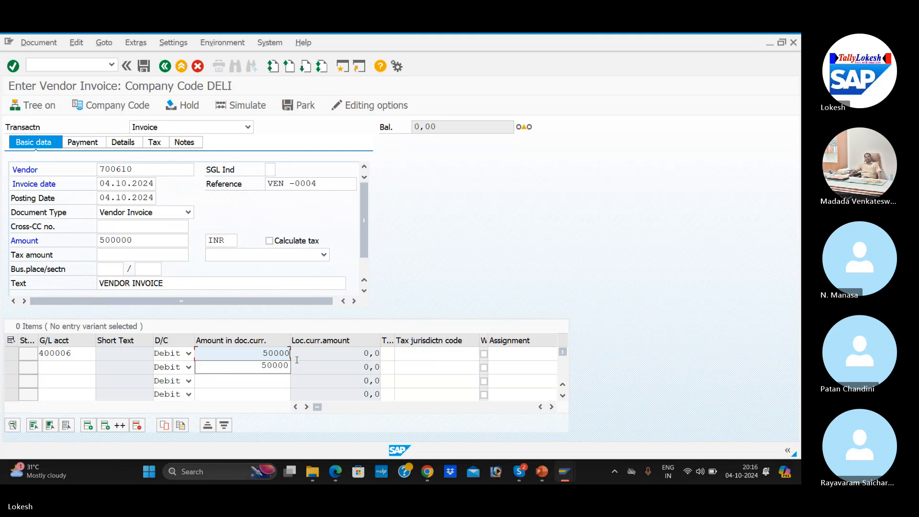
pyautogui.write('0')
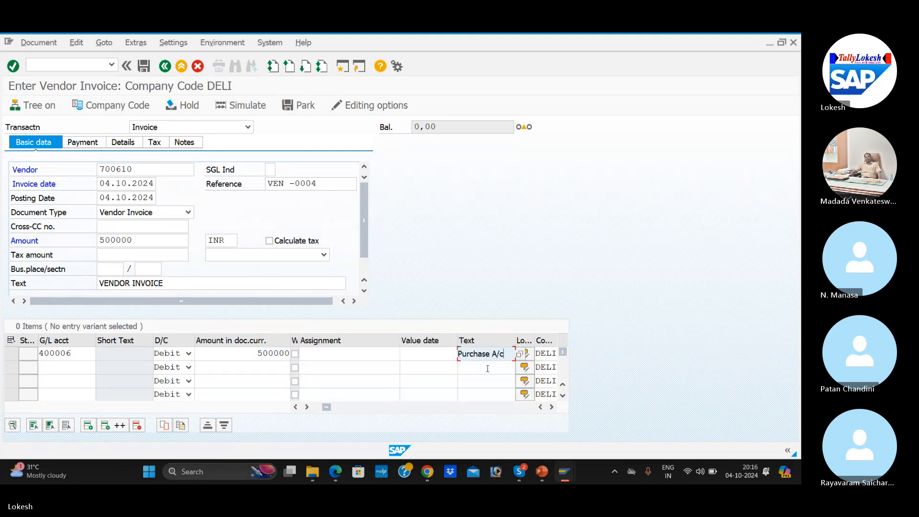
pyautogui.press('Return')
# Simulate the vendor invoice and post it.
pyautogui.click(364, 396)
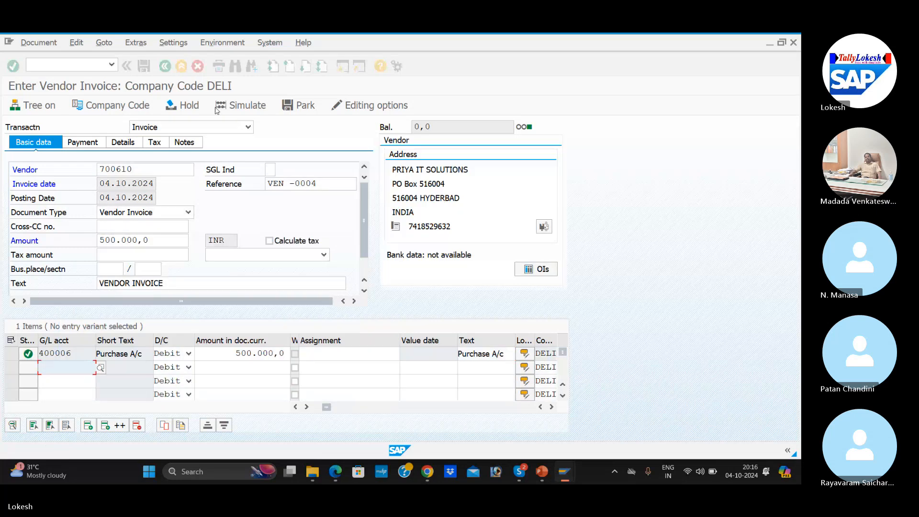
pyautogui.click(218, 107)
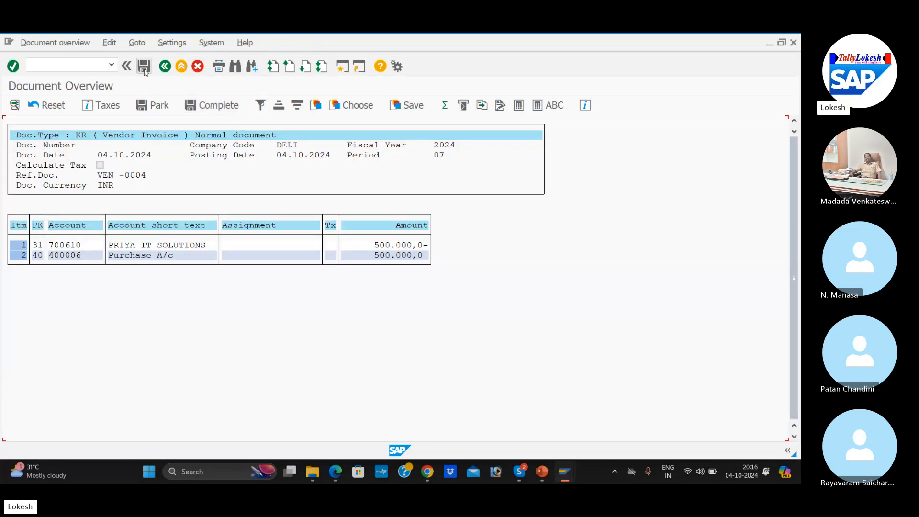
pyautogui.click(144, 67)
# Switch to the vendor line item display and refresh the list to check the open items.
pyautogui.hotkey('alt', 'Tab')
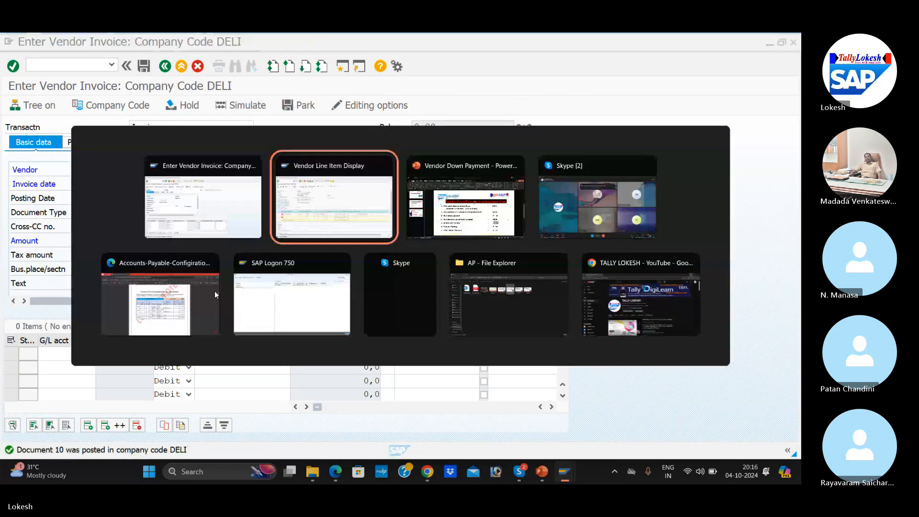
pyautogui.click(27, 42)
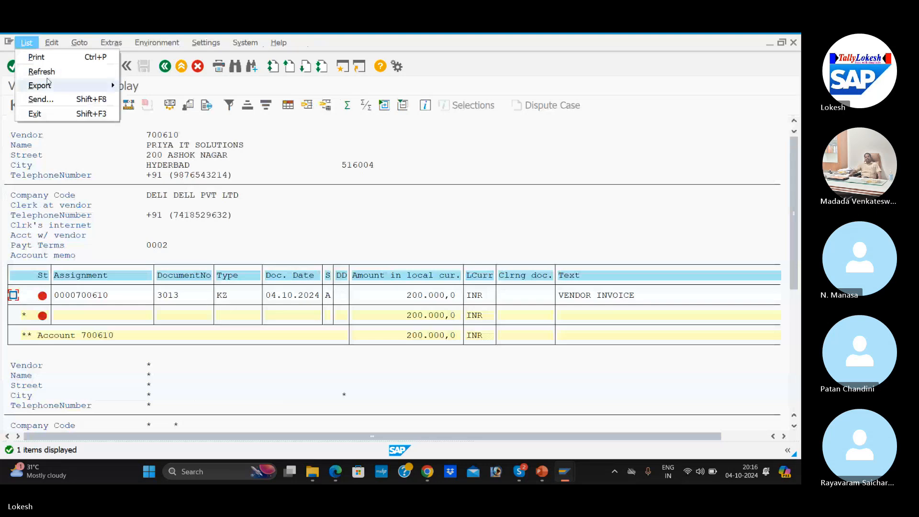
pyautogui.click(41, 70)
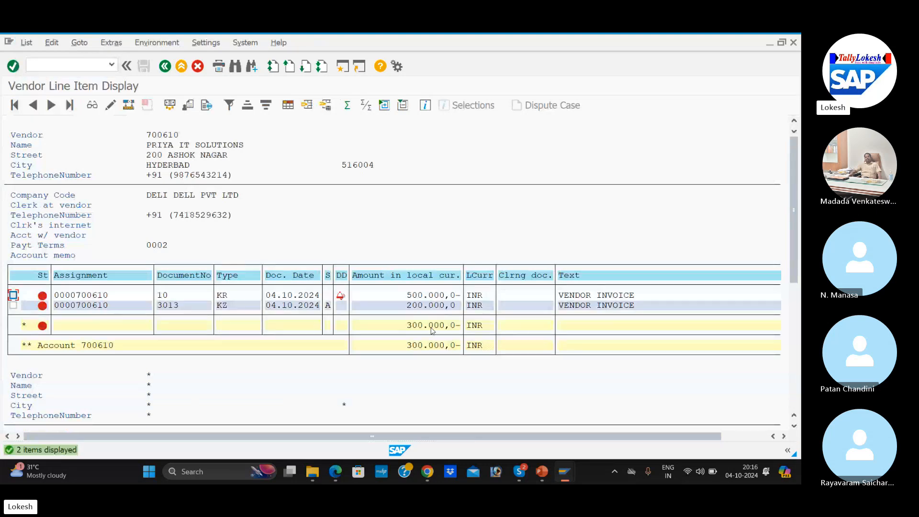
# Consult the configuration steps slide and open F-54 in the invoice session to clear the vendor down payment.
pyautogui.hotkey('alt', 'Tab')
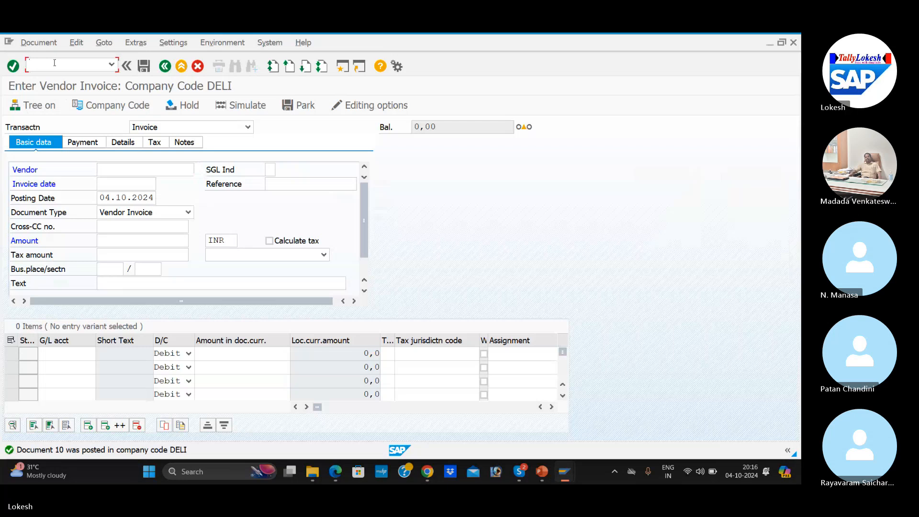
pyautogui.hotkey('alt', 'Tab')
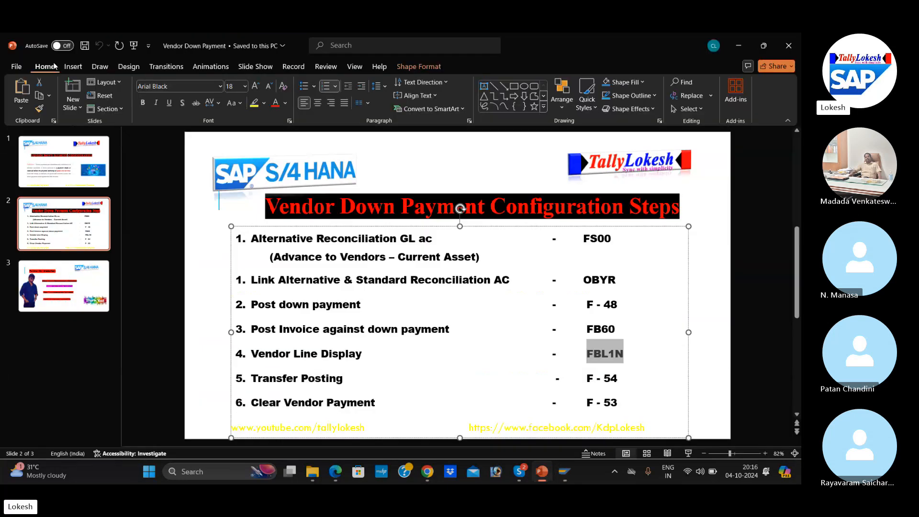
pyautogui.hotkey('alt', 'Tab')
pyautogui.click(54, 63)
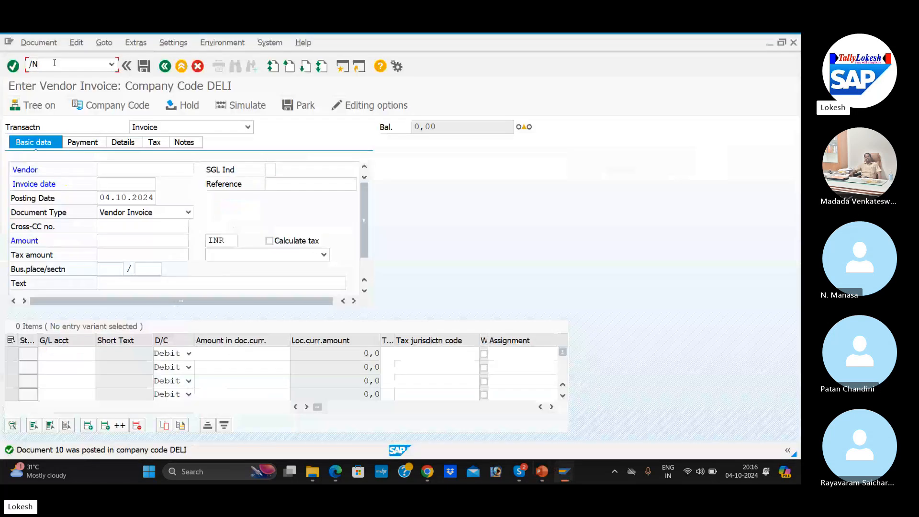
pyautogui.write('f-54')
pyautogui.press('Return')
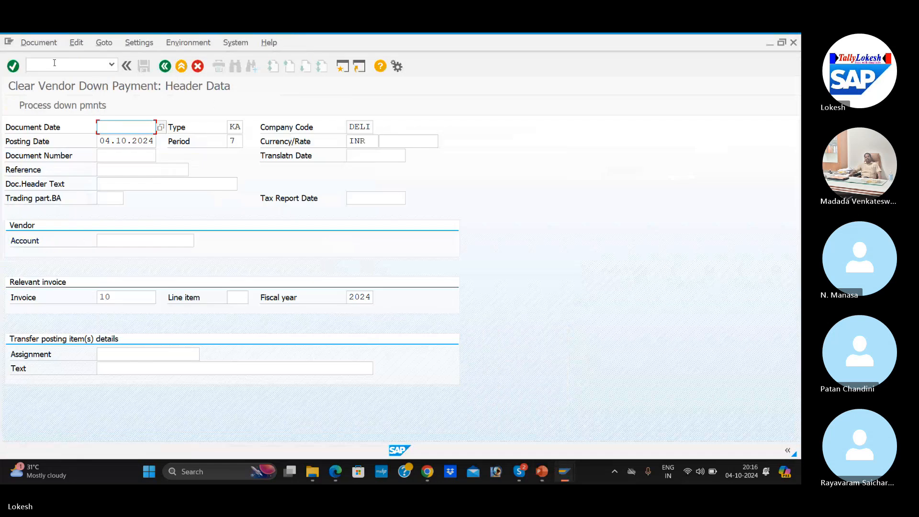
# Enter document date 04.10.2024, reference VEN-006 and header text VENDOR PAYMENT for the down payment clearing.
pyautogui.press('space')
pyautogui.click(116, 140)
pyautogui.click(123, 174)
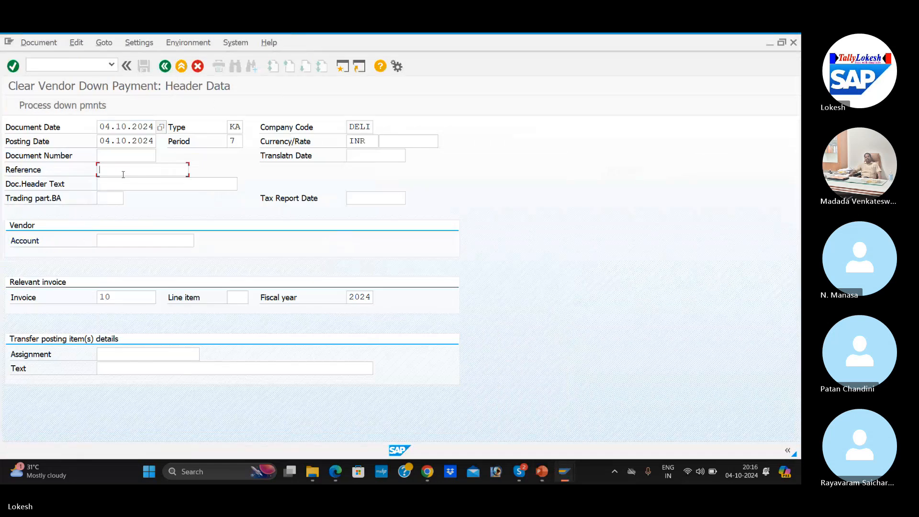
pyautogui.press('space')
pyautogui.click(134, 184)
pyautogui.press('BackSpace')
pyautogui.write('6')
pyautogui.click(133, 185)
pyautogui.press('space')
pyautogui.click(137, 196)
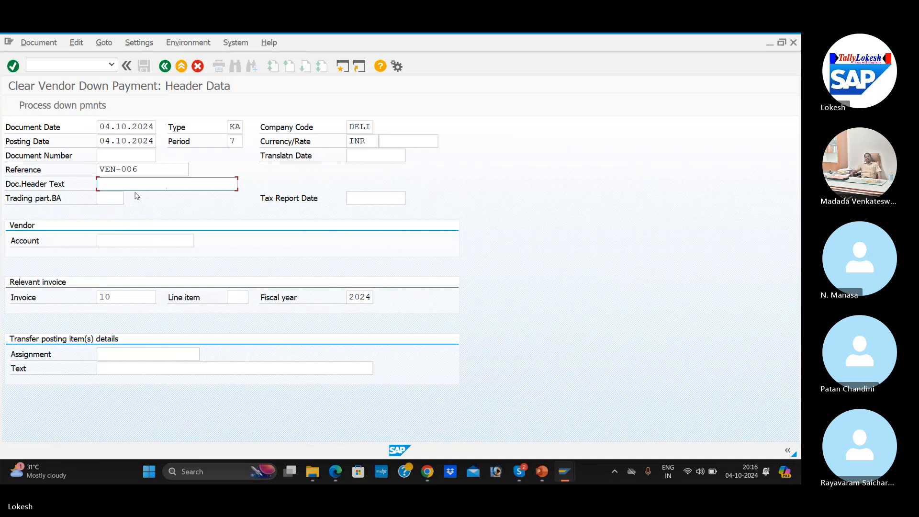
# Enter the vendor account and the transfer posting text VENDOR INVOICE for the down payment clearing.
pyautogui.click(140, 240)
pyautogui.press('space')
pyautogui.click(148, 254)
pyautogui.click(140, 369)
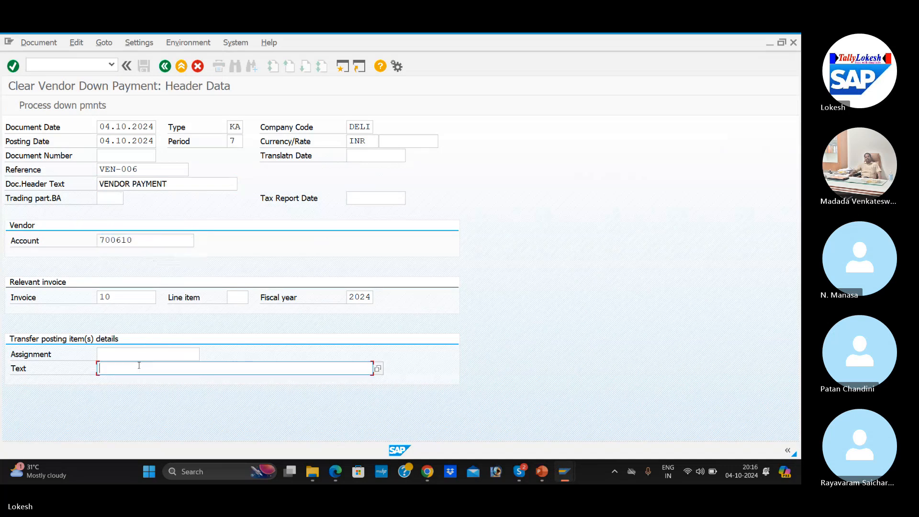
pyautogui.press('space')
pyautogui.click(142, 376)
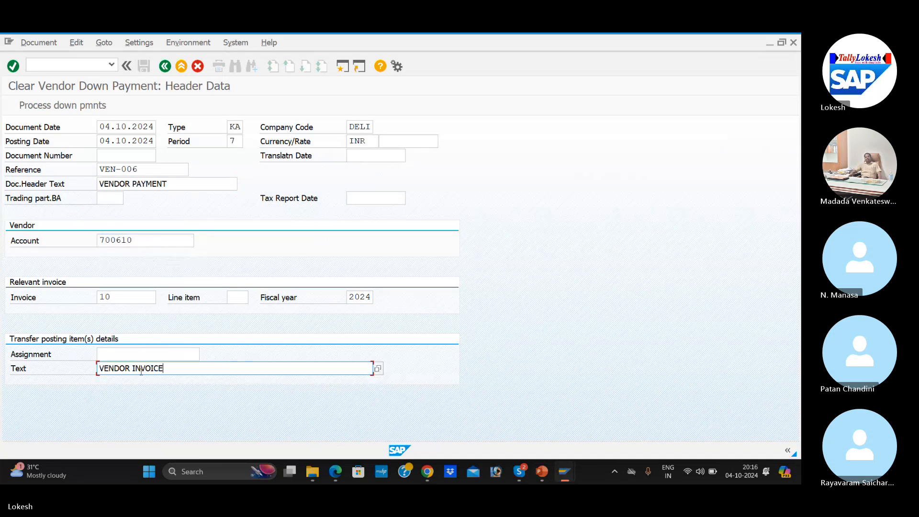
# Process the selected vendor down payment for transfer posting and open the marked line item 002 for correction.
pyautogui.click(82, 107)
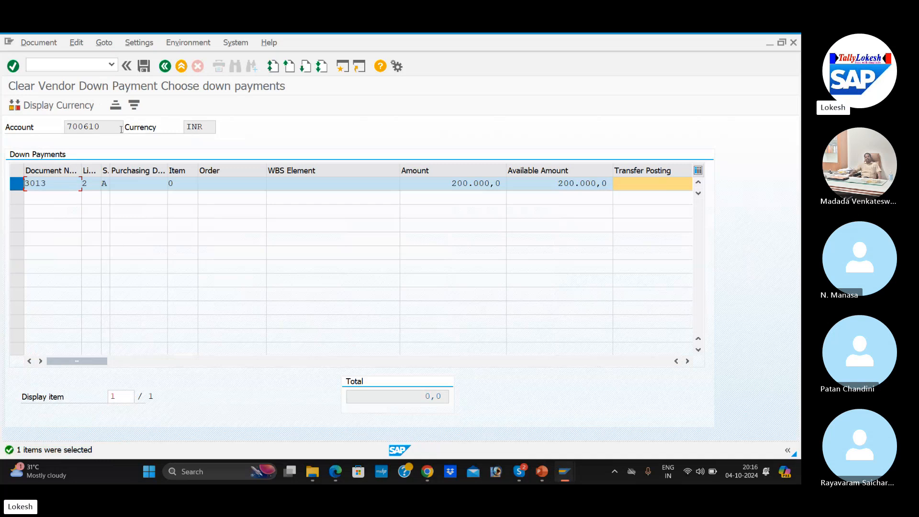
pyautogui.click(144, 67)
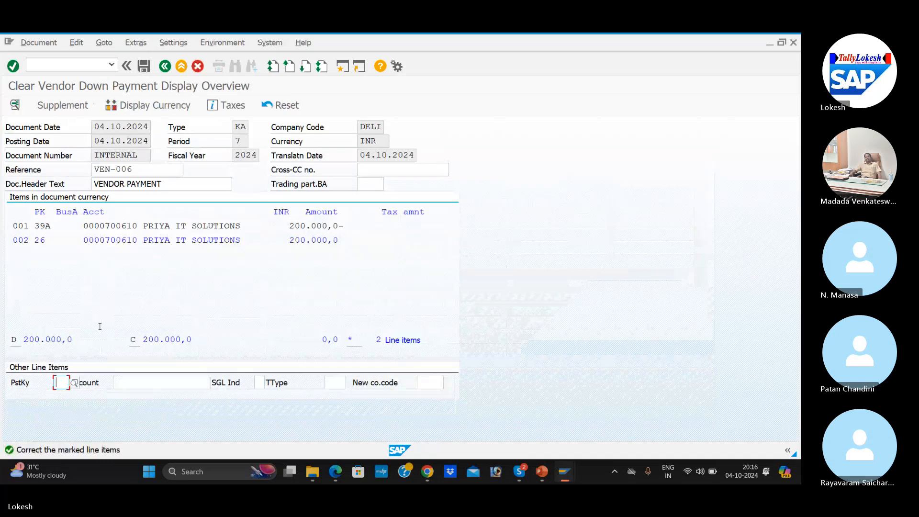
pyautogui.write('01')
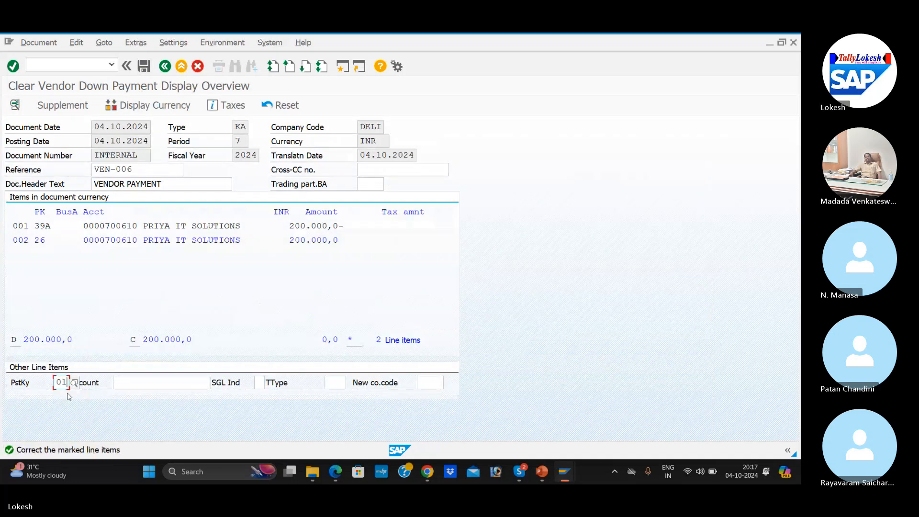
pyautogui.click(147, 243)
pyautogui.doubleClick(146, 242)
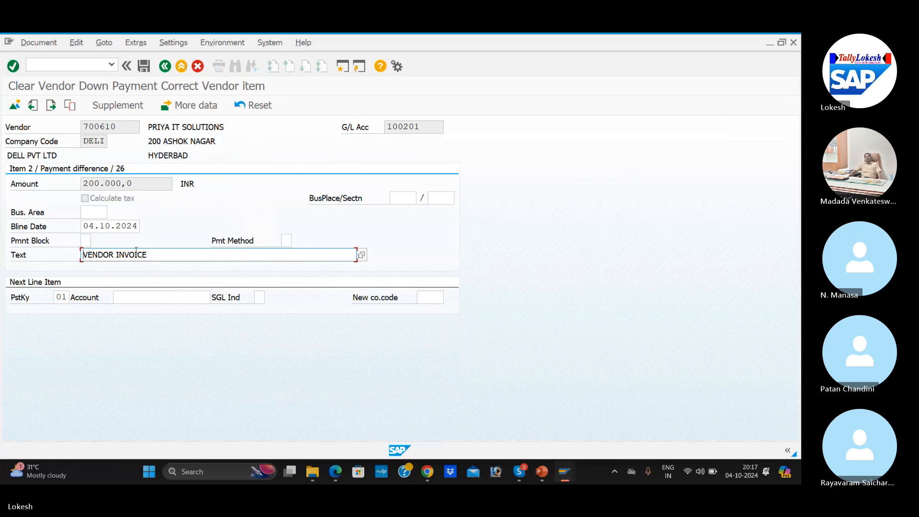
# Return to the clearing overview, enter posting key 01 and post the vendor down payment clearing.
pyautogui.click(145, 65)
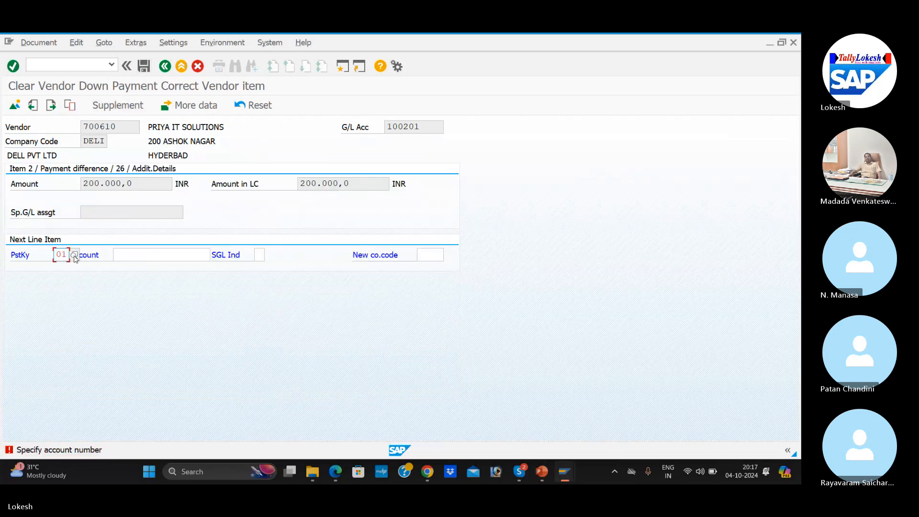
pyautogui.click(165, 66)
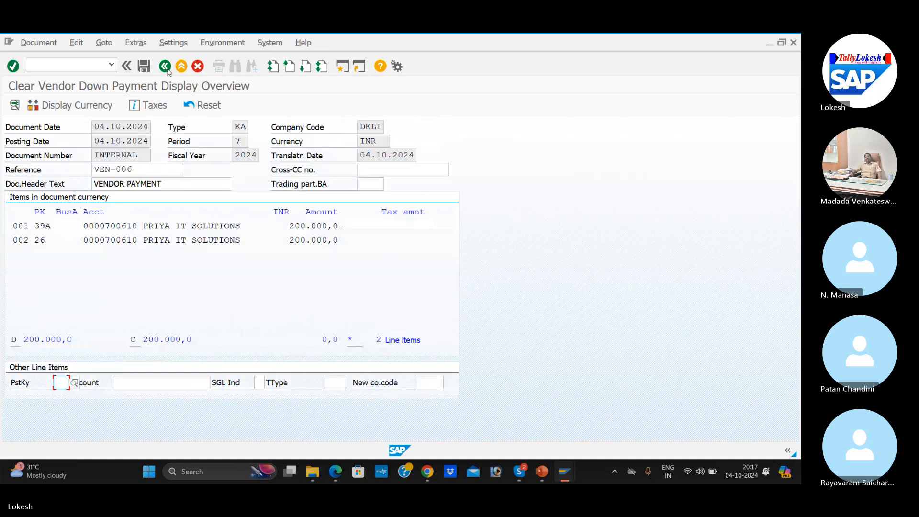
pyautogui.click(61, 383)
pyautogui.click(67, 394)
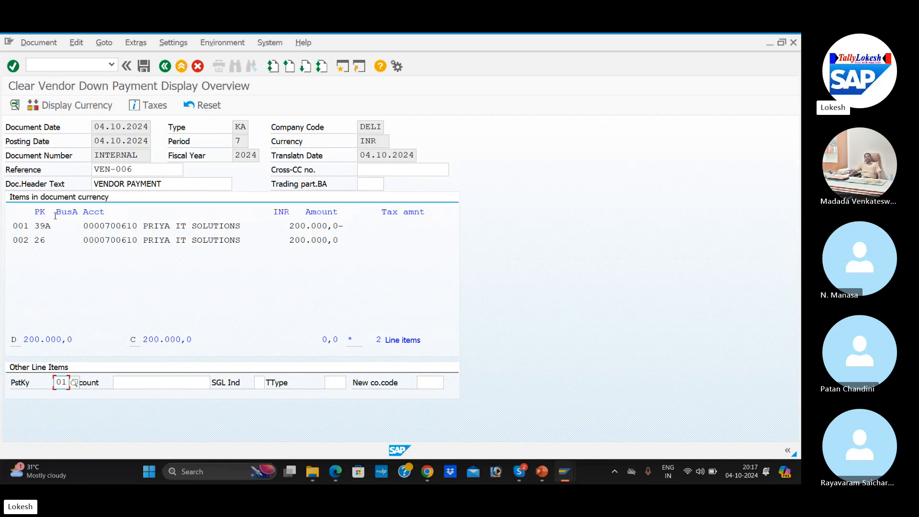
pyautogui.click(143, 66)
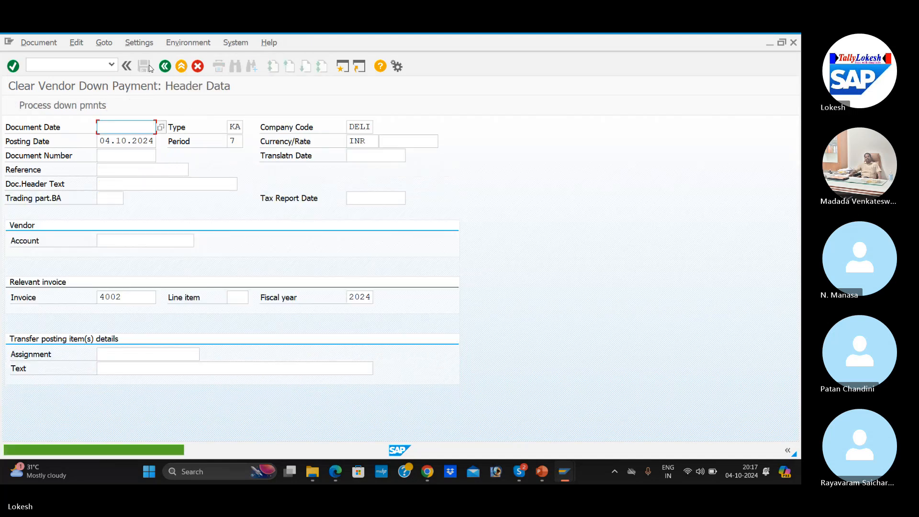
# Switch to the vendor line item display and refresh the list to check the transferred down payment.
pyautogui.hotkey('alt', 'Tab')
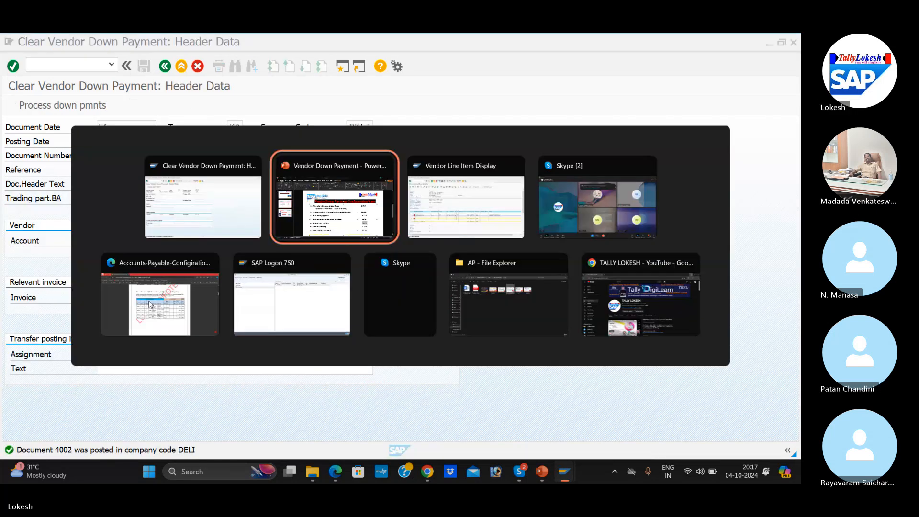
pyautogui.click(28, 44)
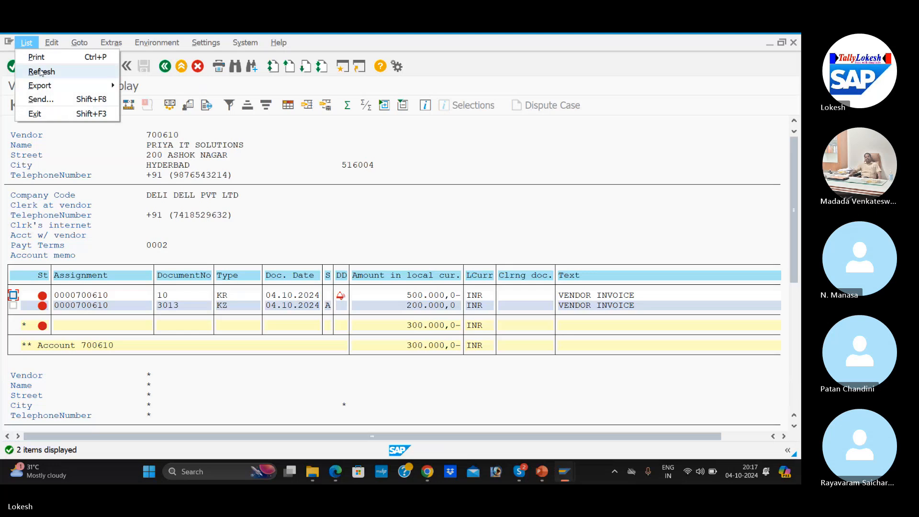
pyautogui.click(36, 71)
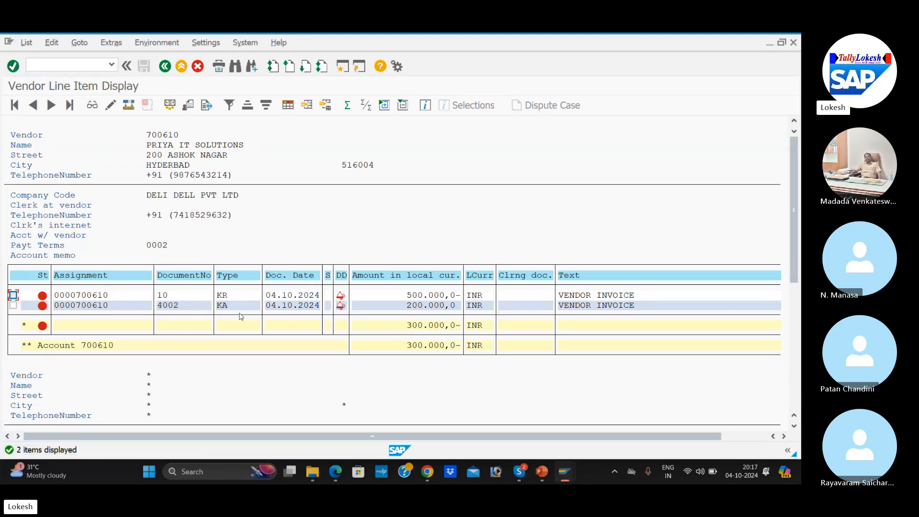
# Open Post Outgoing Payments in the clearing session and enter document date 04.10.2024, reference VEN-007 and header text VENDOR PAYMENT.
pyautogui.hotkey('alt', 'Tab')
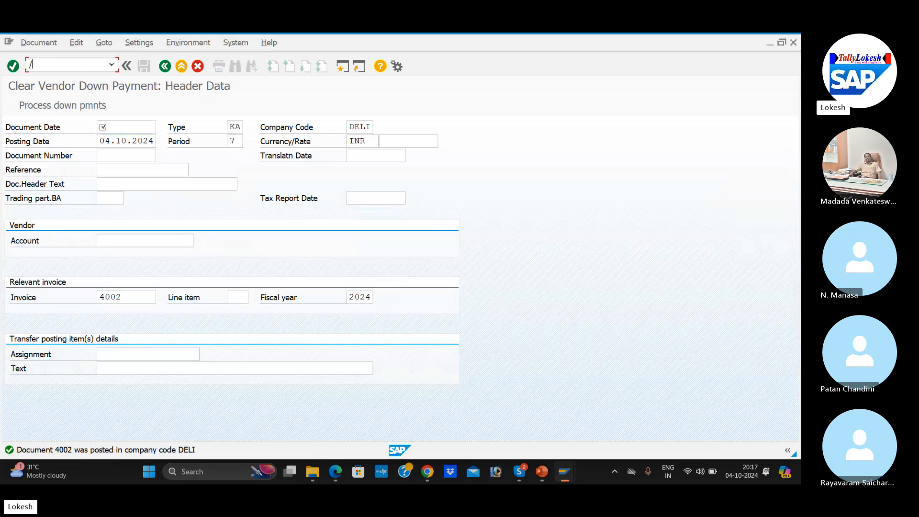
pyautogui.press('Return')
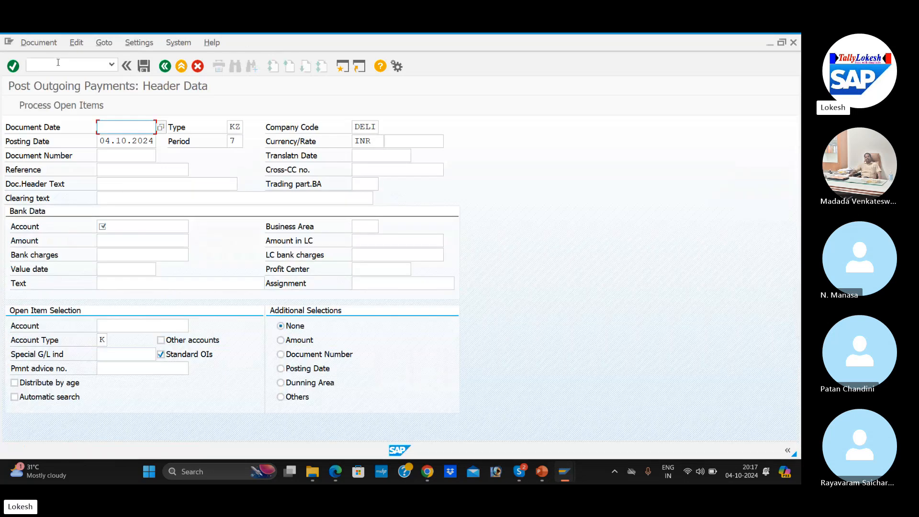
pyautogui.press('space')
pyautogui.click(124, 141)
pyautogui.click(146, 171)
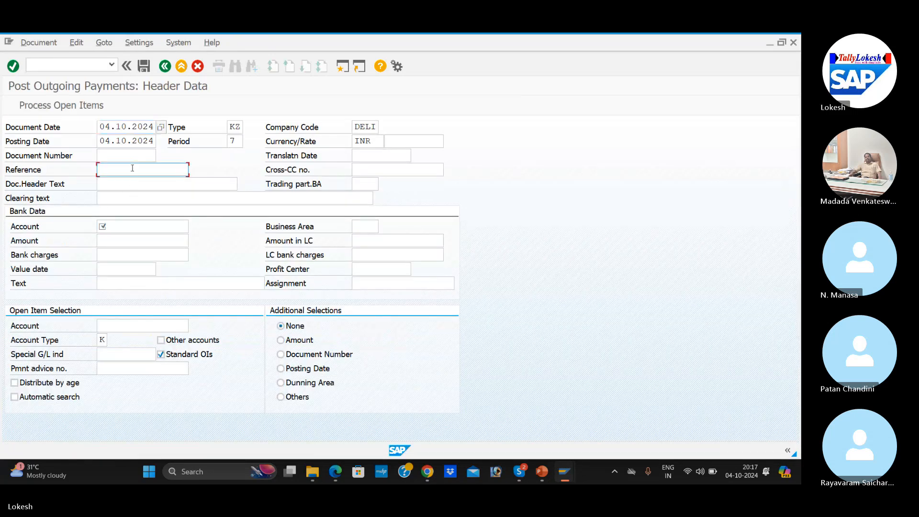
pyautogui.write('VEN-006')
pyautogui.press('BackSpace')
pyautogui.write('7')
pyautogui.click(154, 182)
pyautogui.click(155, 194)
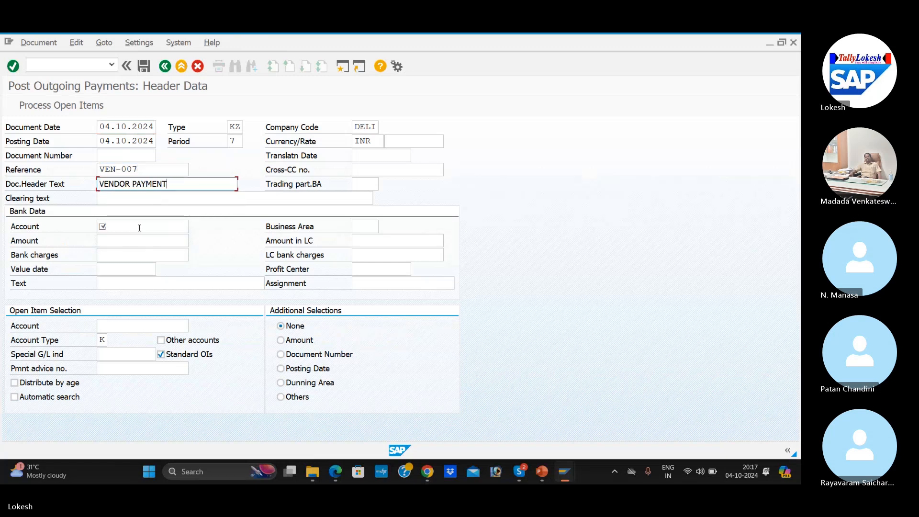
# Fill in the bank data with the bank G/L account, amount 300000 and text VENDOR INVOICE.
pyautogui.click(143, 227)
pyautogui.press('Return')
pyautogui.click(140, 241)
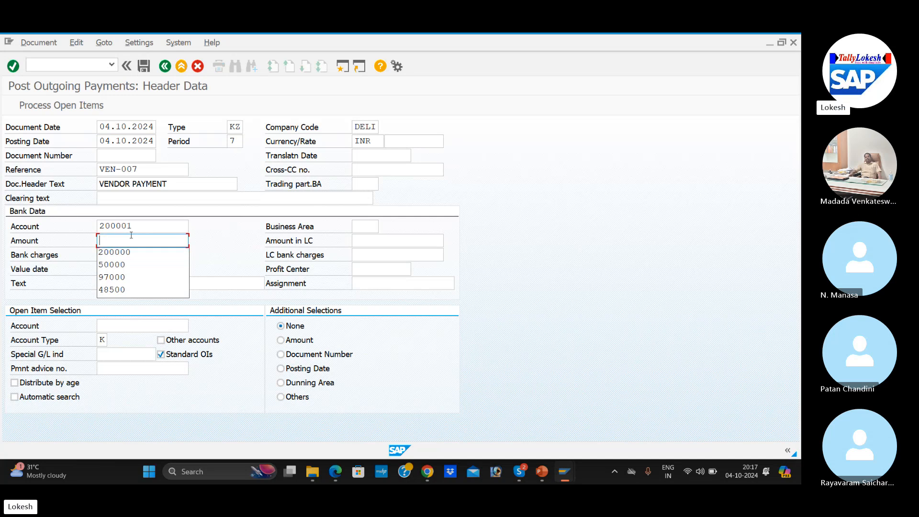
pyautogui.write('300000')
pyautogui.press('Tab')
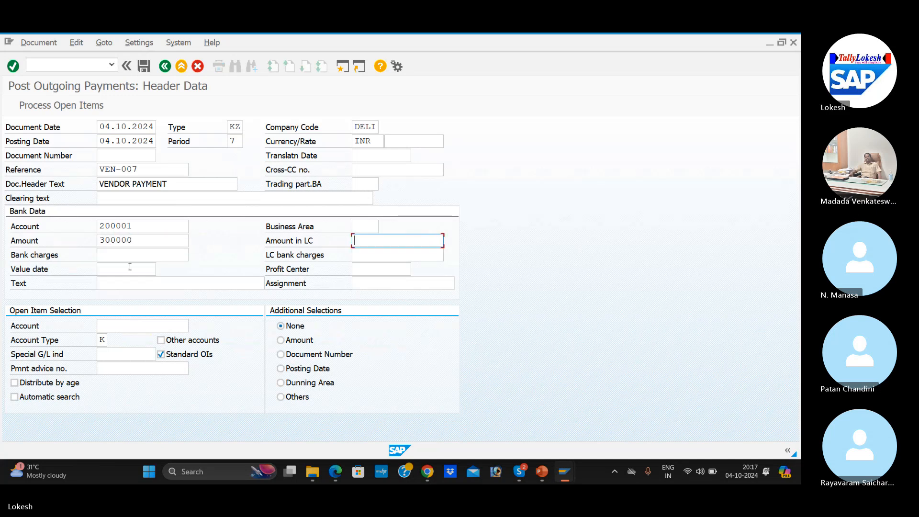
pyautogui.click(129, 282)
pyautogui.click(136, 297)
# Enter the vendor account for open item selection, process its open items and post the outgoing payment.
pyautogui.click(136, 326)
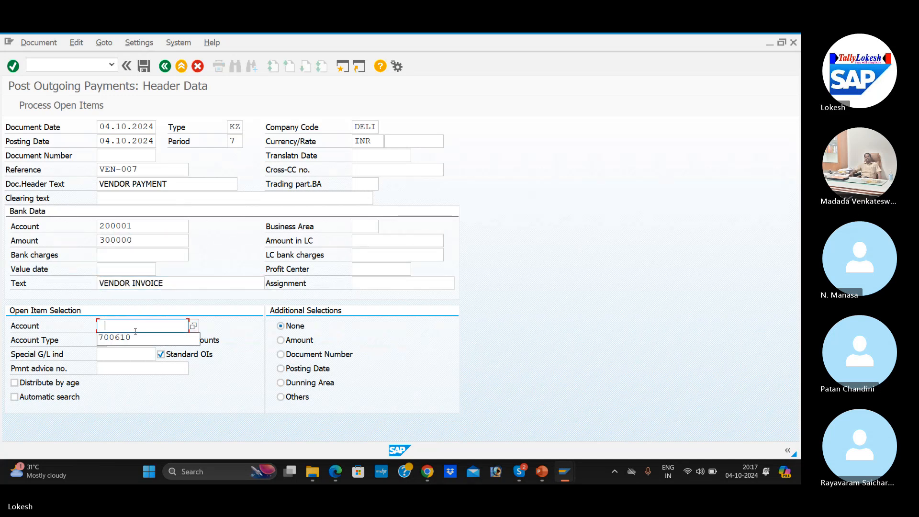
pyautogui.write('700610')
pyautogui.click(62, 105)
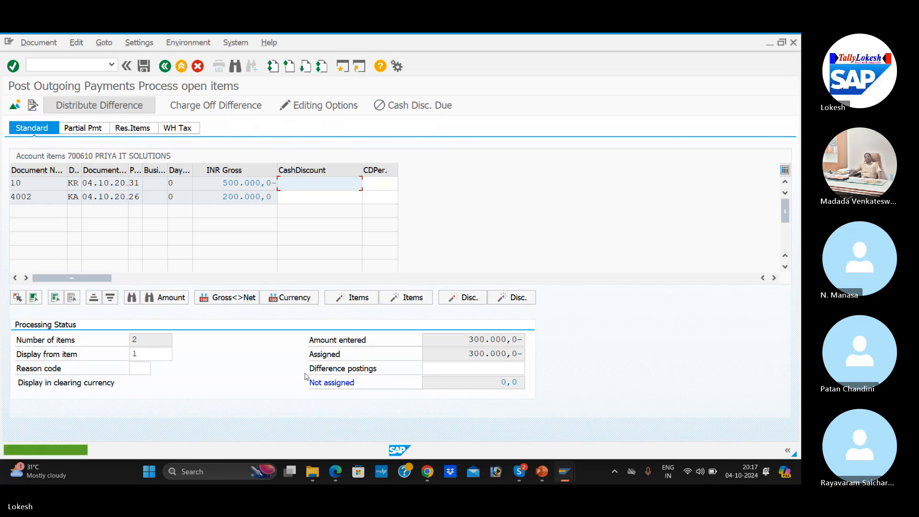
pyautogui.click(144, 66)
# Switch to the vendor line item display, refresh the open items and return to the selection screen.
pyautogui.hotkey('alt', 'Tab')
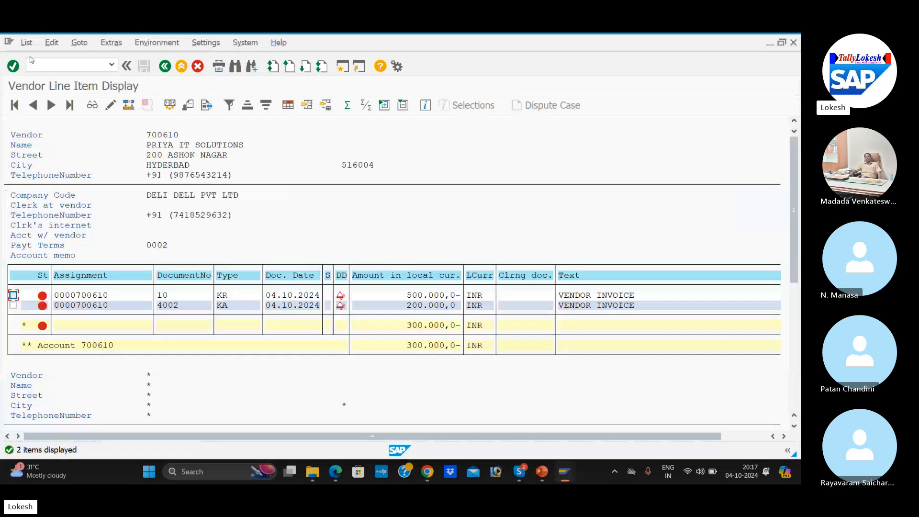
pyautogui.click(26, 42)
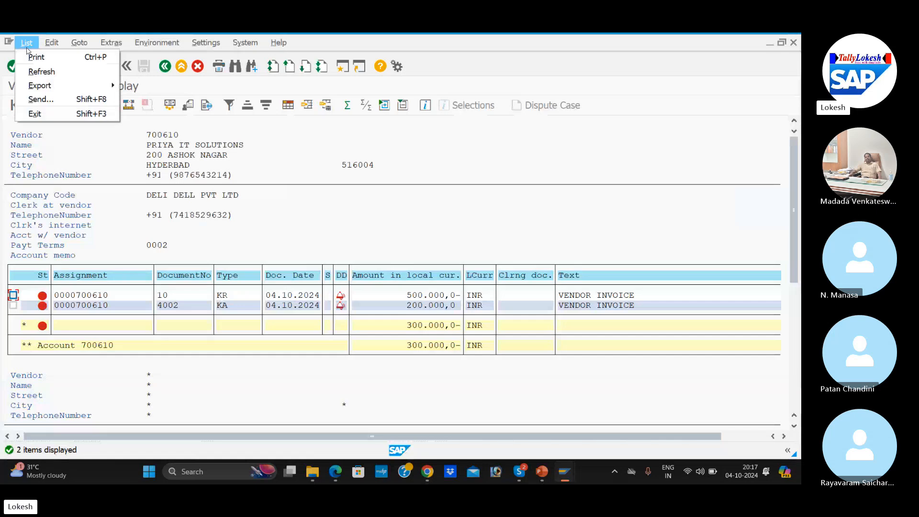
pyautogui.click(39, 68)
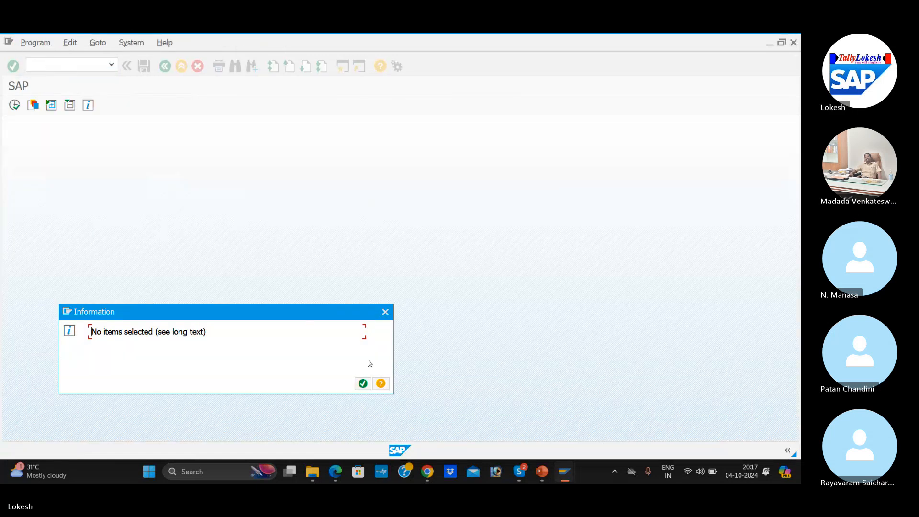
pyautogui.click(363, 384)
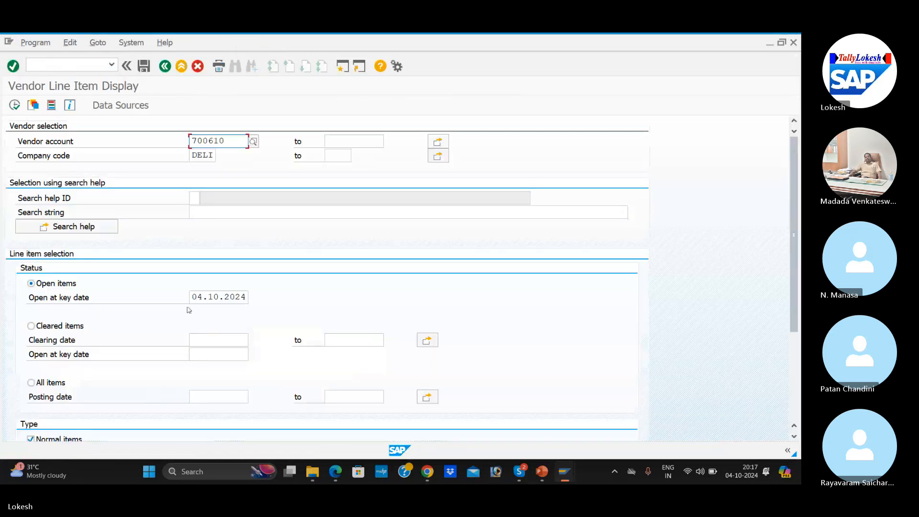
# Display the vendor's cleared items with clearing date 04.10.2024.
pyautogui.click(31, 326)
pyautogui.click(240, 339)
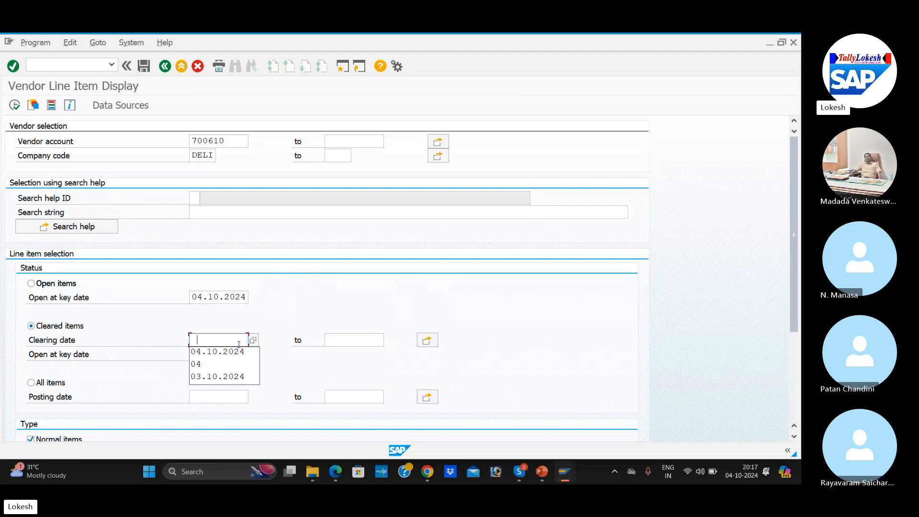
pyautogui.click(217, 349)
pyautogui.click(14, 106)
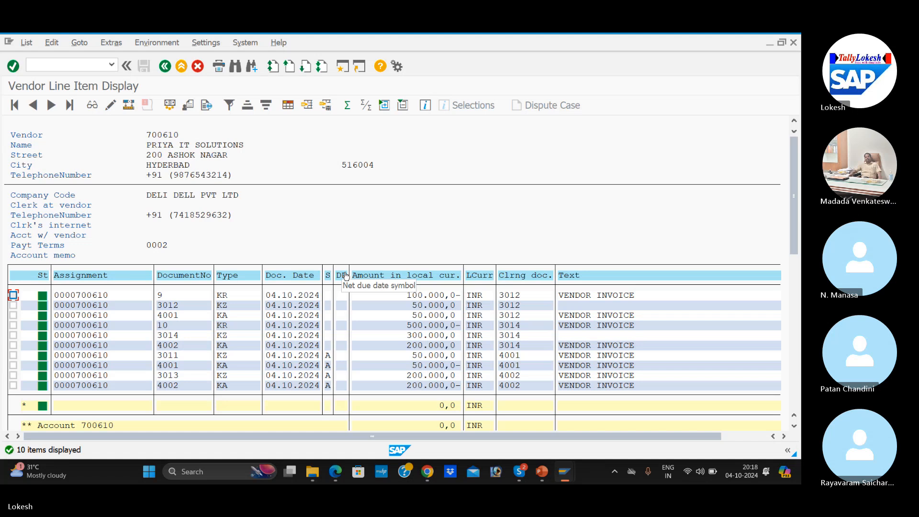
# Switch to the Skype call window.
pyautogui.click(520, 472)
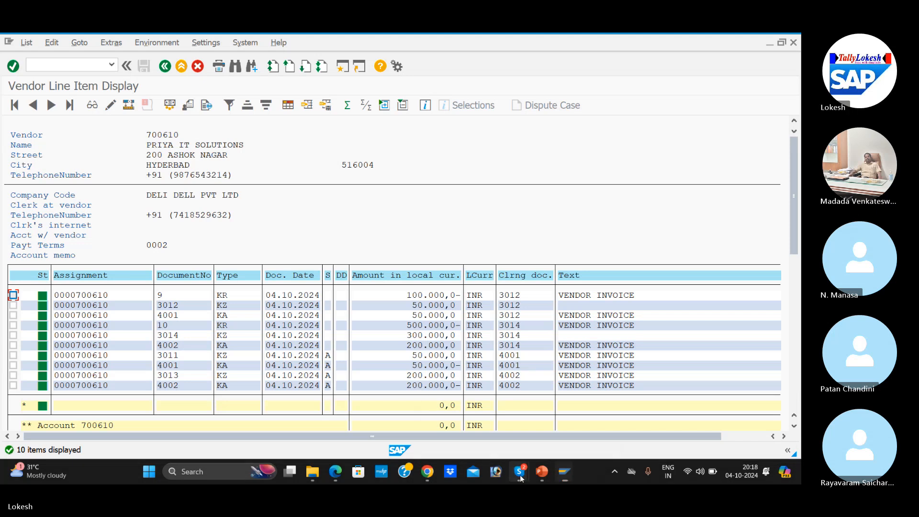
pyautogui.click(514, 436)
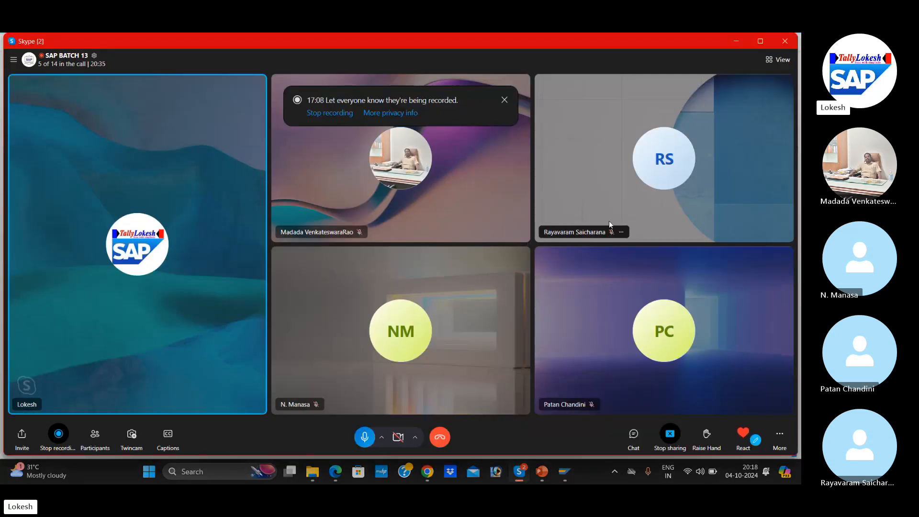